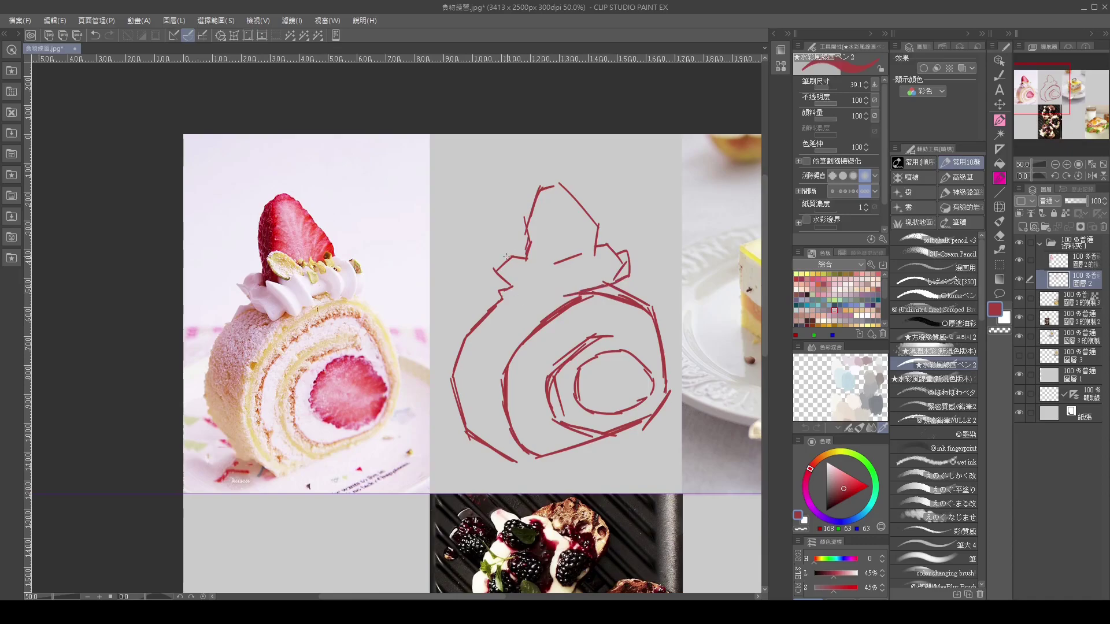
Step: Sketch the whipped-cream swirls and the strawberry's inner contour in red on top of the cake roll sketch
scroll(557, 296, "down", 2)
key("k")
left_click_drag(624, 363, 628, 368)
key("p")
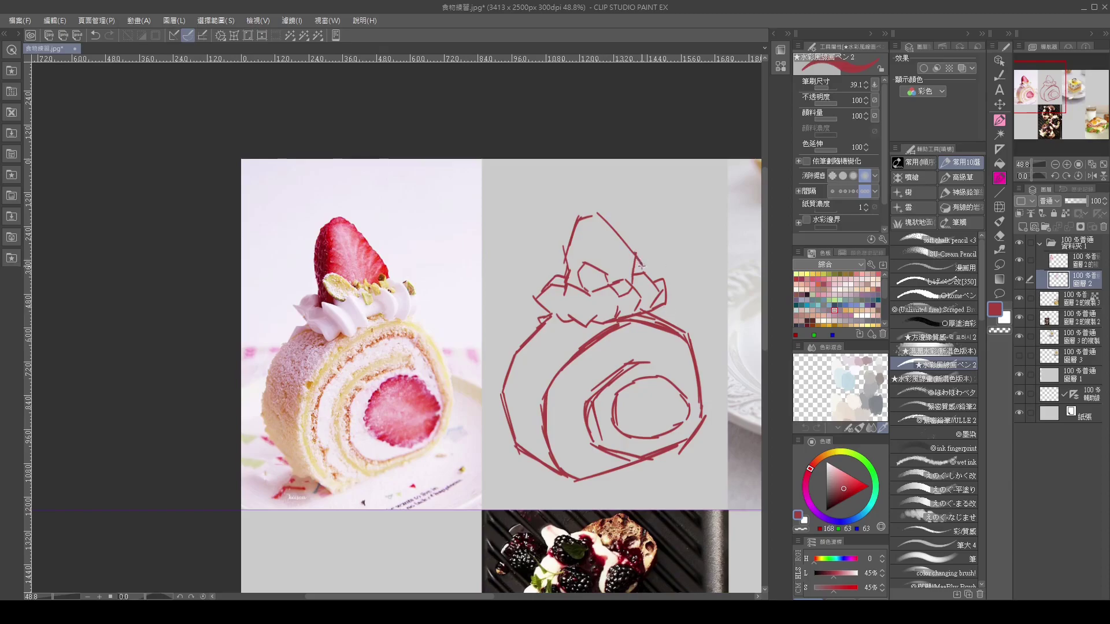
mouse_move(594, 212)
left_mouse_down()
mouse_move(586, 262)
mouse_move(552, 318)
left_mouse_up()
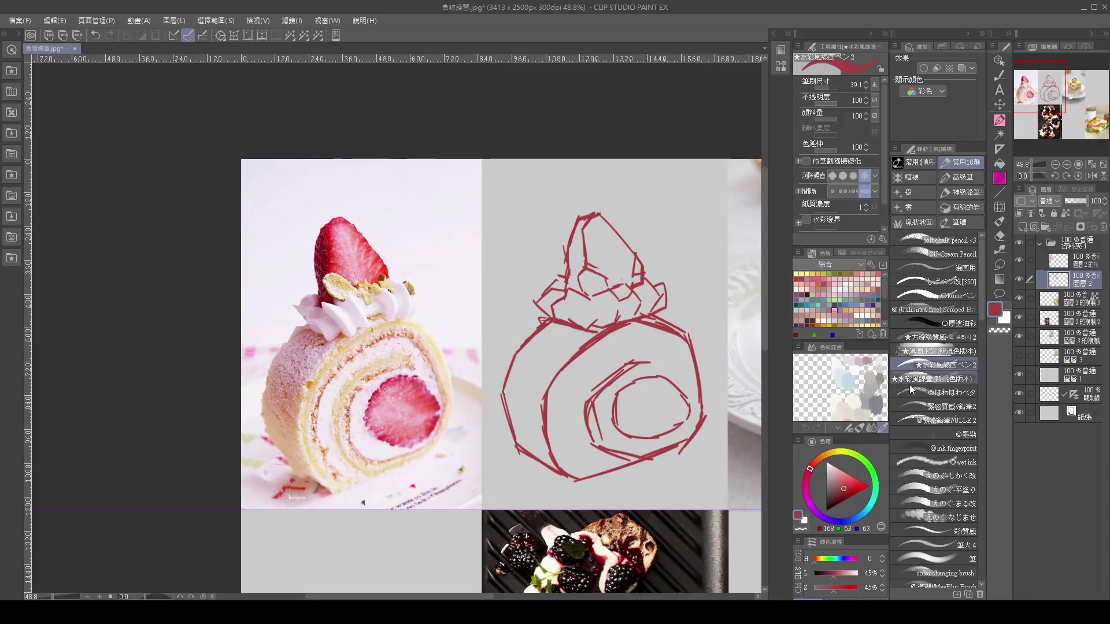
Step: Block in the strawberry and whipped-cream silhouette with solid dark red on a new layer using a hard round pen
left_click(873, 373)
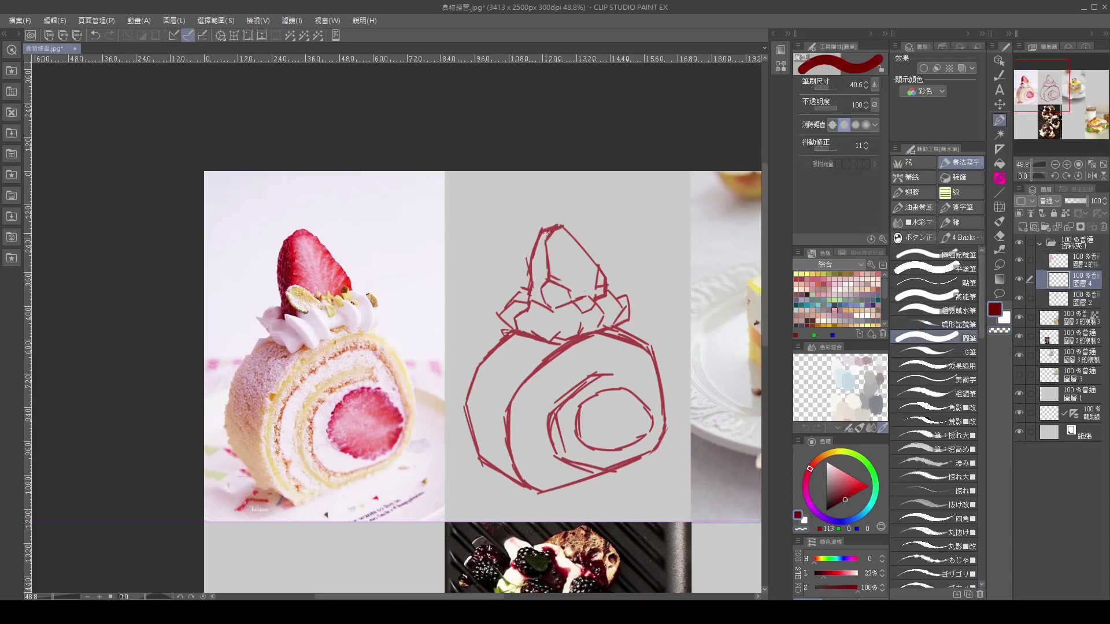
left_click_drag(544, 234, 532, 308)
mouse_move(552, 227)
left_mouse_down()
mouse_move(598, 269)
mouse_move(624, 311)
mouse_move(620, 328)
left_mouse_up()
mouse_move(529, 294)
left_mouse_down()
mouse_move(508, 318)
mouse_move(555, 249)
left_mouse_up()
key("ctrl+z")
mouse_move(538, 324)
left_mouse_down()
mouse_move(604, 313)
mouse_move(602, 280)
mouse_move(541, 311)
mouse_move(594, 264)
mouse_move(607, 280)
mouse_move(536, 293)
mouse_move(515, 338)
mouse_move(502, 338)
mouse_move(485, 448)
mouse_move(496, 429)
mouse_move(487, 369)
mouse_move(537, 480)
left_mouse_up()
Step: Block in the cake roll's silhouette with a darker maroon on a separate new layer
left_click(1023, 227)
left_click(838, 501)
mouse_move(581, 327)
left_mouse_down()
mouse_move(650, 347)
mouse_move(642, 364)
mouse_move(654, 450)
left_mouse_up()
scroll(641, 364, "up", 1)
mouse_move(558, 430)
left_mouse_down()
mouse_move(516, 452)
mouse_move(492, 364)
mouse_move(654, 404)
left_mouse_up()
left_click_drag(497, 150, 602, 231)
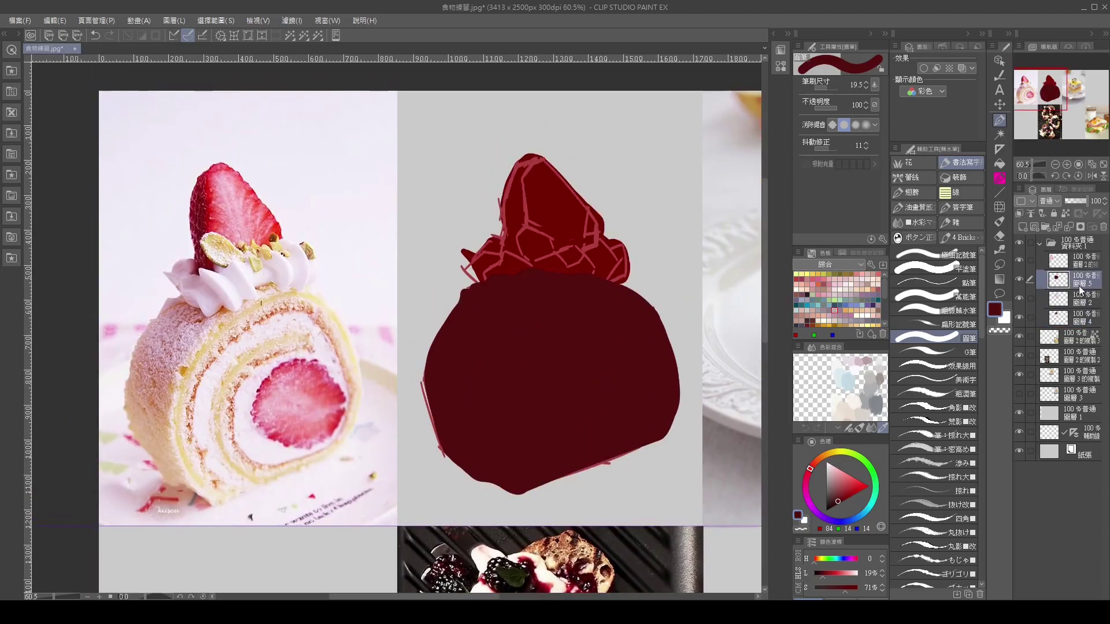
Step: Recolor the topping silhouette bright red and the cake roll silhouette tan
left_click_drag(521, 324, 584, 370)
left_click_drag(474, 173, 607, 243)
left_click(861, 483)
left_click_drag(521, 376, 636, 405)
left_click(1082, 280)
left_click(1058, 317, "ctrl")
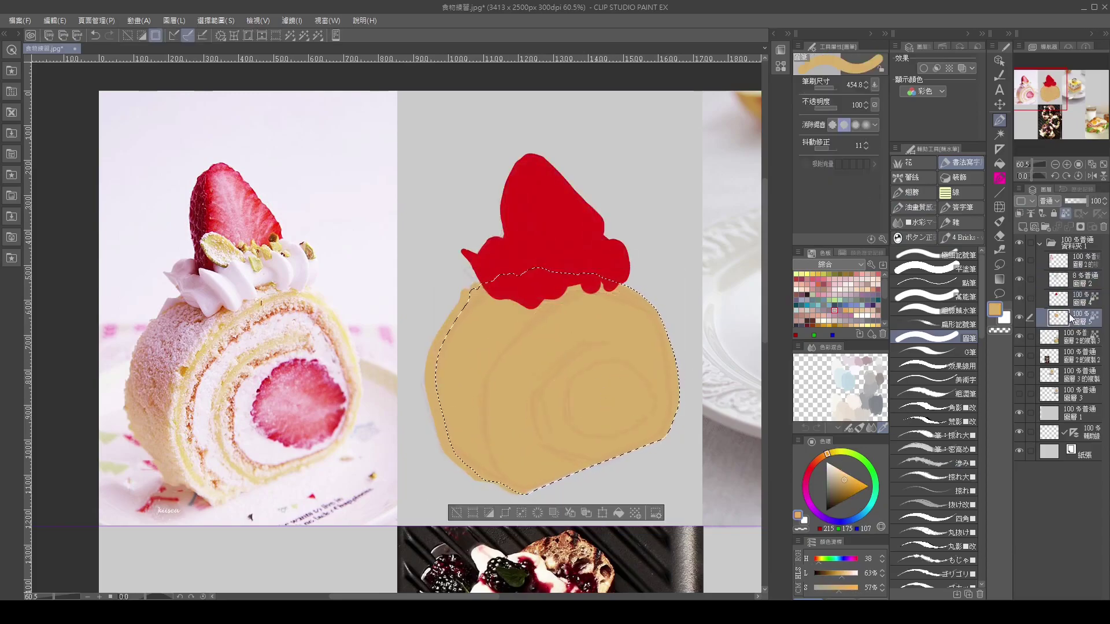
Step: Fill the roll's front face with pale cream yellow on a new clipped layer
key("ctrl+d")
mouse_move(506, 361)
left_mouse_down()
mouse_move(651, 327)
mouse_move(521, 376)
mouse_move(578, 451)
mouse_move(494, 405)
mouse_move(525, 470)
left_mouse_up()
scroll(525, 471, "up", 2)
key("bracketleft")
key("bracketleft")
key("bracketleft")
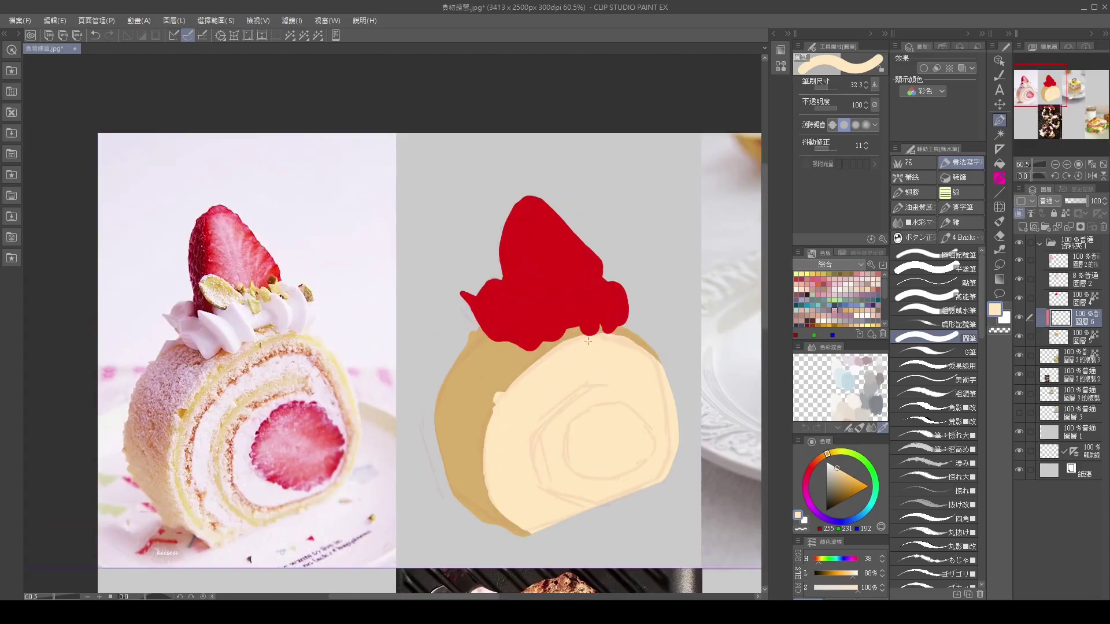
Step: Shade the roll's outer side with warm orange using The Robin Sketcher brush
left_click(1000, 178)
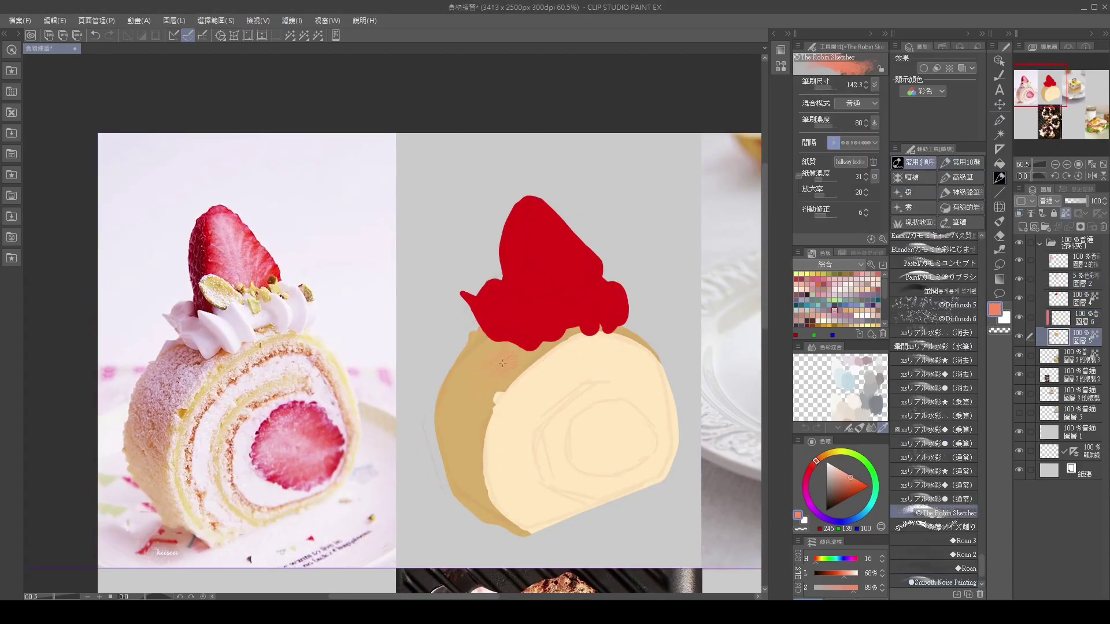
left_click_drag(540, 350, 465, 370)
left_click(836, 471)
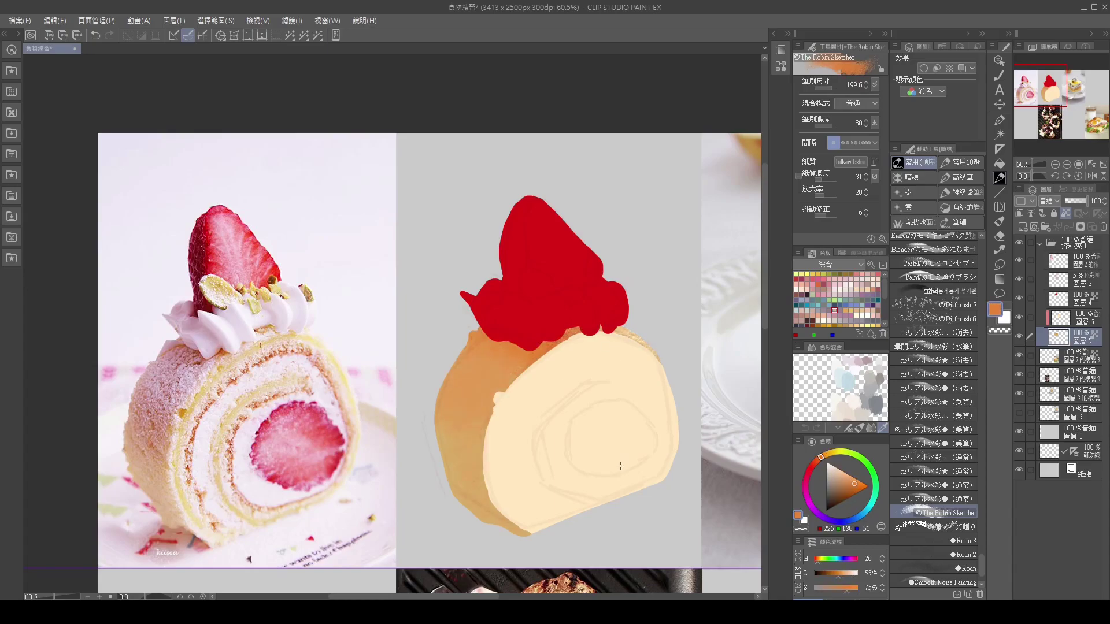
Step: Add a speckled sponge texture over the roll's outer side on a new layer with a noise brush
left_click(1023, 226)
left_click(933, 527)
left_click_drag(555, 341, 457, 492)
key("bracketleft")
key("bracketleft")
key("bracketleft")
key("bracketleft")
key("bracketleft")
key("bracketleft")
Step: Roughen the outer edge of the roll's sponge by erasing small bits along its silhouette
key("alt+bracketleft")
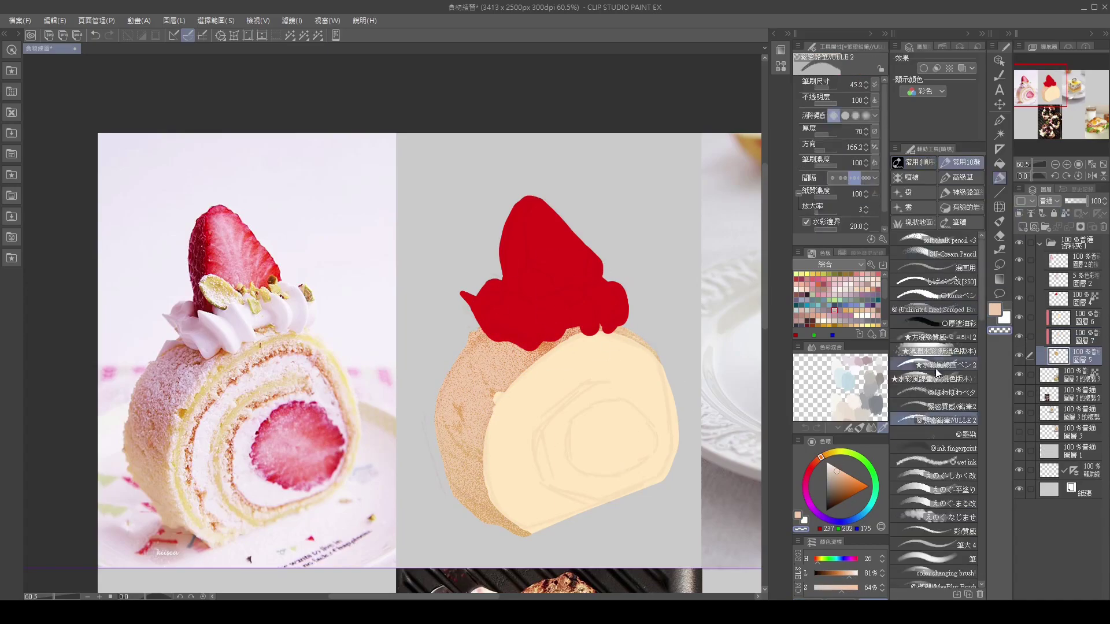
key("b")
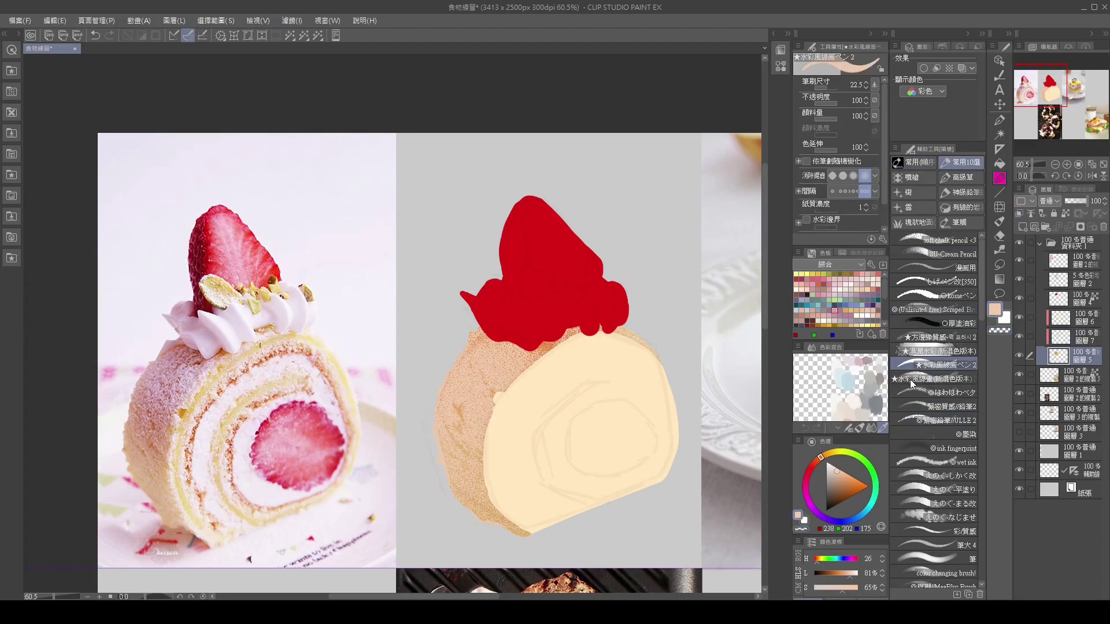
key("alt+bracketright")
key("b")
key("ctrl+e")
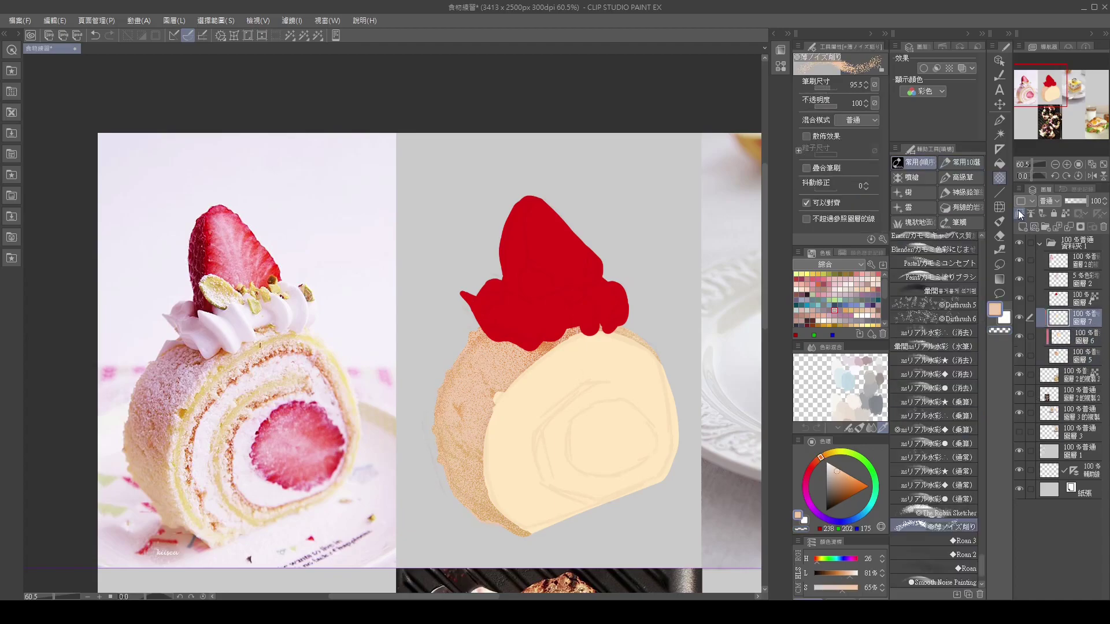
Step: Dust the roll's outer side with pale lavender on a new clipped layer and tint the cream filling on the front face lavender
key("alt+bracketleft")
left_click(1022, 223)
mouse_move(497, 341)
left_mouse_down()
mouse_move(463, 405)
mouse_move(503, 370)
mouse_move(457, 370)
left_mouse_up()
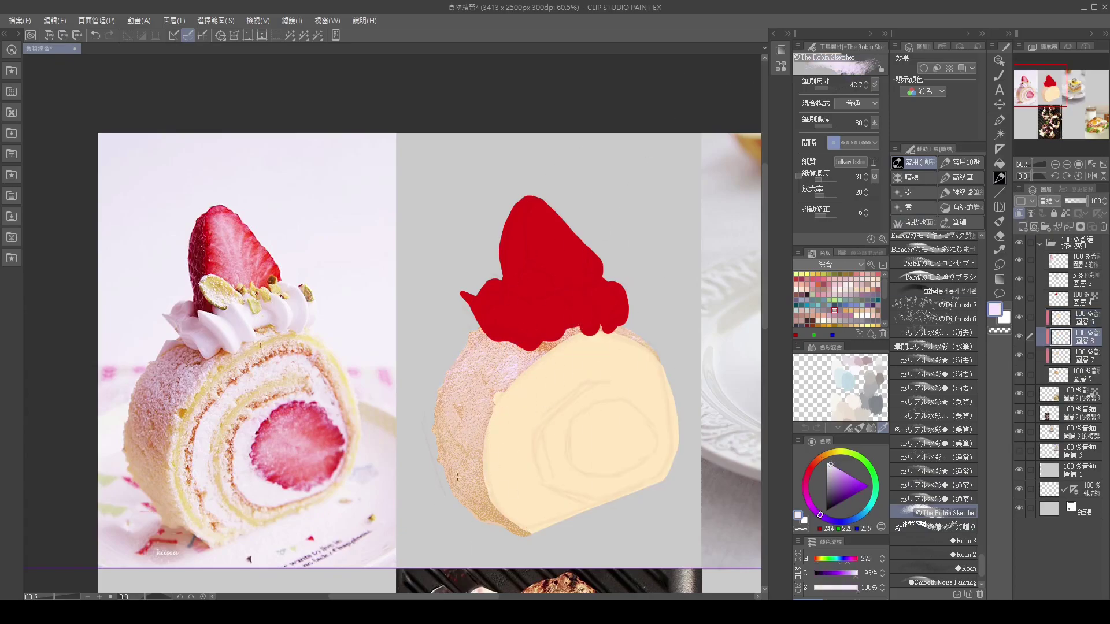
left_click_drag(477, 500, 509, 529)
key("alt+bracketright")
mouse_move(520, 393)
left_mouse_down()
mouse_move(562, 452)
mouse_move(547, 451)
left_mouse_up()
Step: Draw the orange-brown crust spiral on the roll's front face on a new layer with The Robin Sketcher brush
key("ctrl+shift+n")
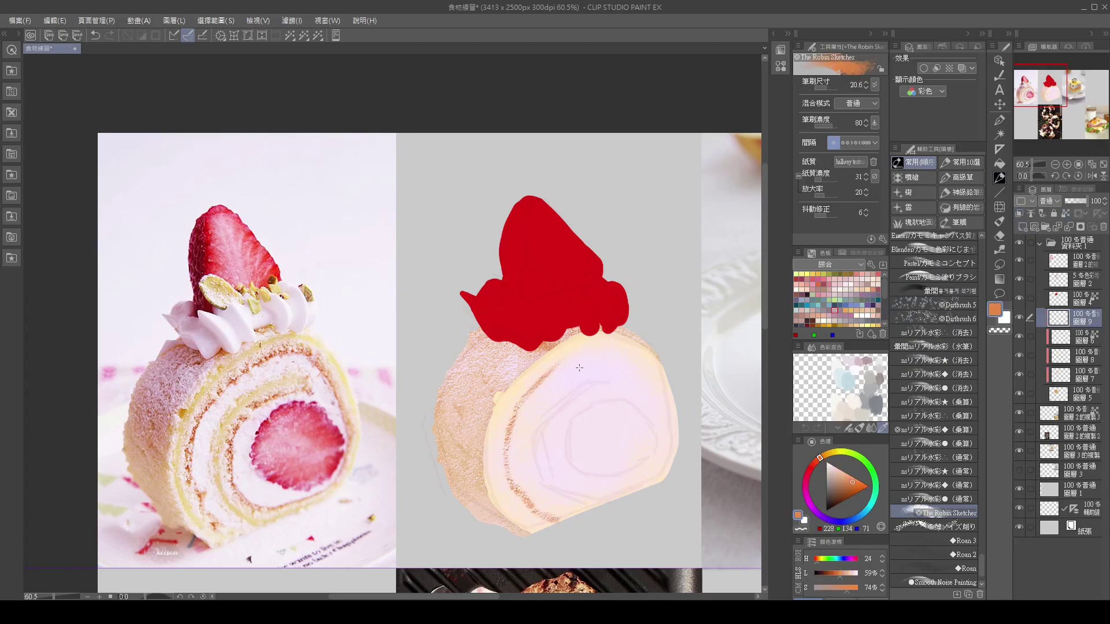
mouse_move(586, 352)
left_mouse_down()
mouse_move(655, 409)
mouse_move(667, 445)
left_mouse_up()
key("bracketright")
mouse_move(621, 385)
left_mouse_down()
mouse_move(564, 408)
mouse_move(578, 491)
left_mouse_up()
Step: Paint the round strawberry filling in solid red at the center of the spiral on a new layer
key("ctrl+shift+n")
left_click(543, 260, "alt")
left_click(960, 162)
mouse_move(619, 400)
left_mouse_down()
mouse_move(581, 419)
mouse_move(576, 457)
left_mouse_up()
mouse_move(607, 404)
left_mouse_down()
mouse_move(651, 448)
mouse_move(607, 405)
mouse_move(578, 457)
left_mouse_up()
key("bracketright")
mouse_move(642, 416)
left_mouse_down()
mouse_move(600, 467)
mouse_move(602, 427)
left_mouse_up()
Step: Transform the crust spiral to about 107% width and 103% height with a -2.9° rotation to fit the roll's face
key("ctrl+t")
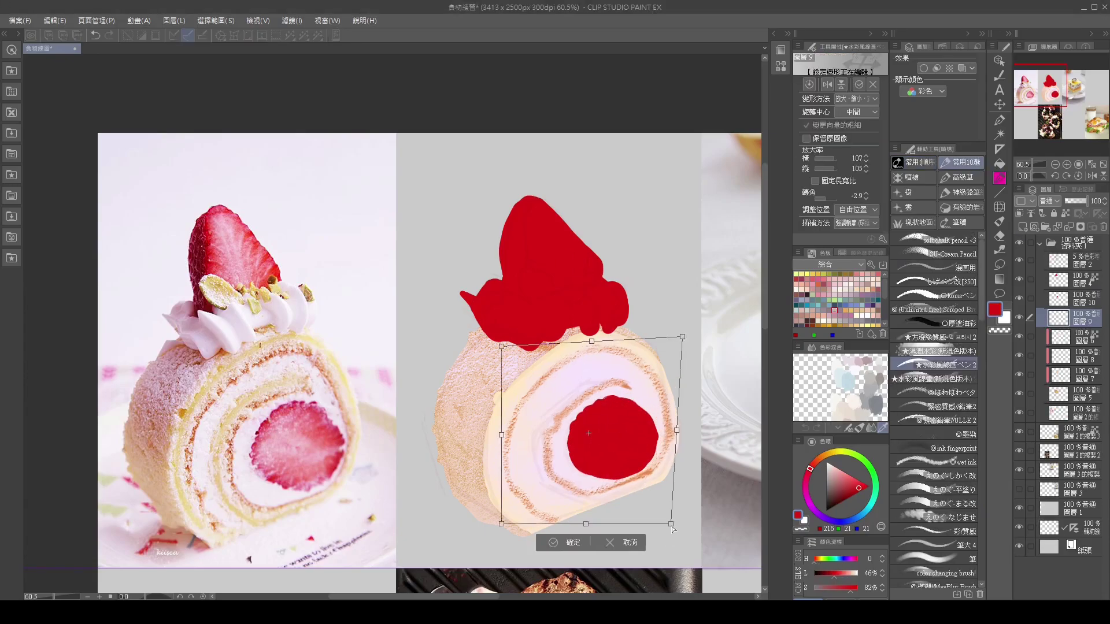
key("Return")
key("ctrl+minus")
Step: Paint the whipped cream pale pink on a new clipped layer above the topping, leaving the strawberry's base uncovered
left_click(1070, 279)
left_click(1046, 227)
key("ctrl+plus")
left_click(231, 324, "alt")
key("bracketright")
mouse_move(491, 306)
left_mouse_down()
mouse_move(544, 318)
mouse_move(619, 324)
left_mouse_up()
left_click_drag(584, 341, 665, 260)
left_click_drag(607, 301, 636, 277)
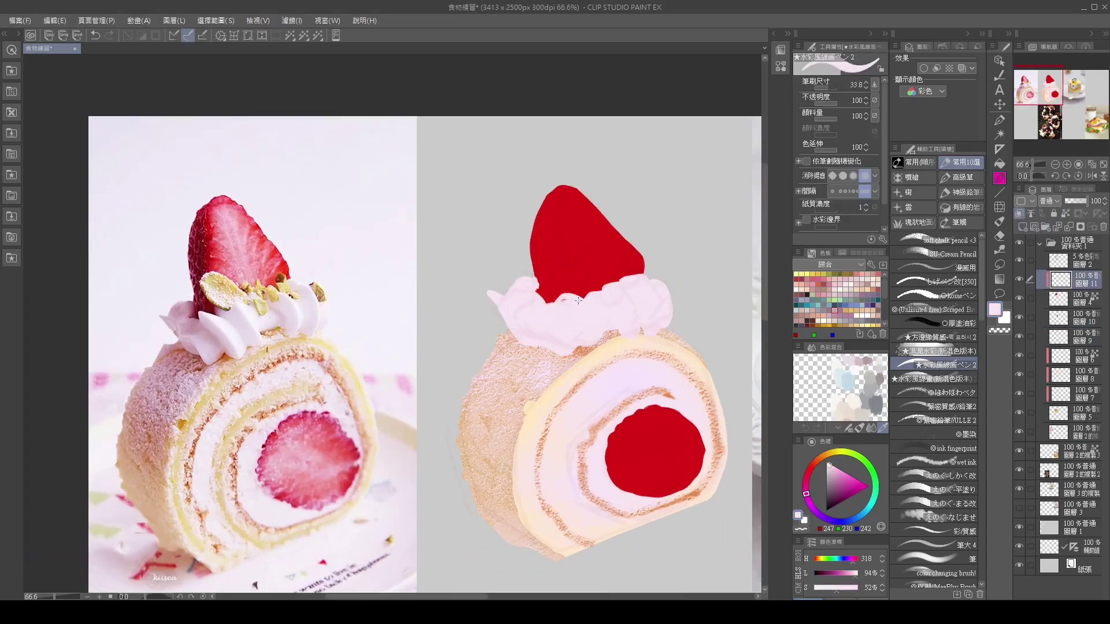
left_click_drag(582, 302, 558, 298)
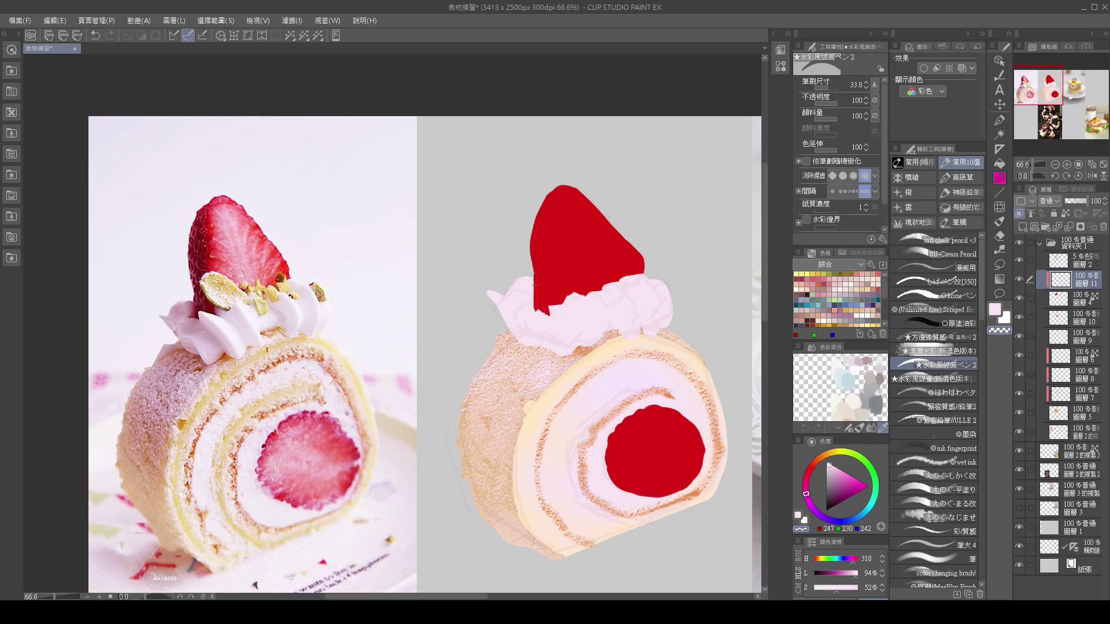
Step: Shade the cut face of the top strawberry with soft pinkish red on its own layer using the wet ink brush
key("alt+bracketleft")
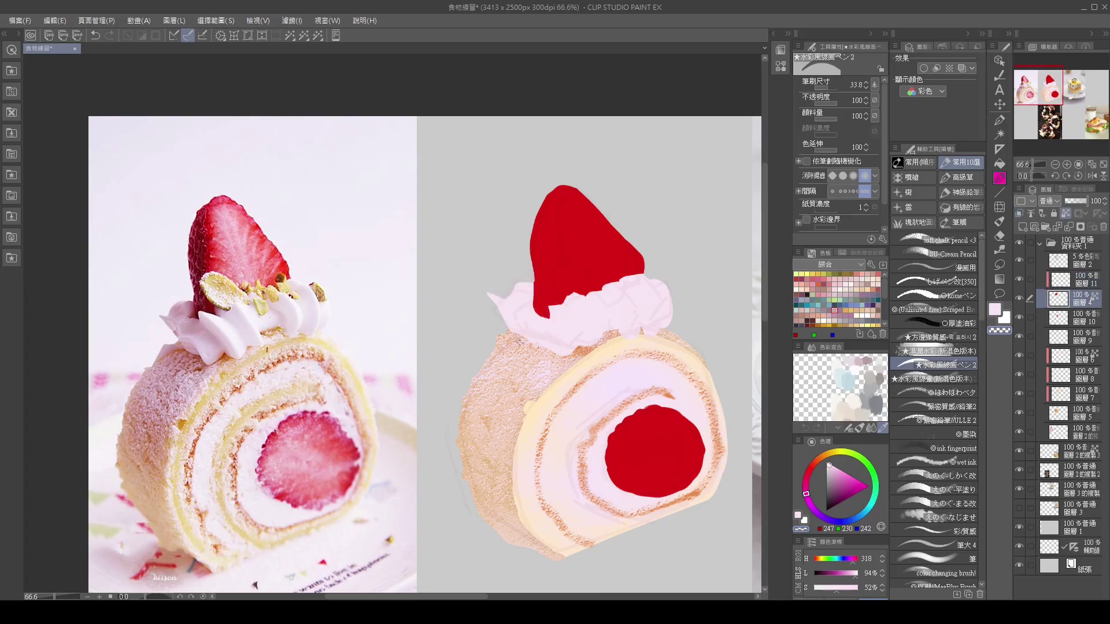
scroll(641, 329, "down", 3)
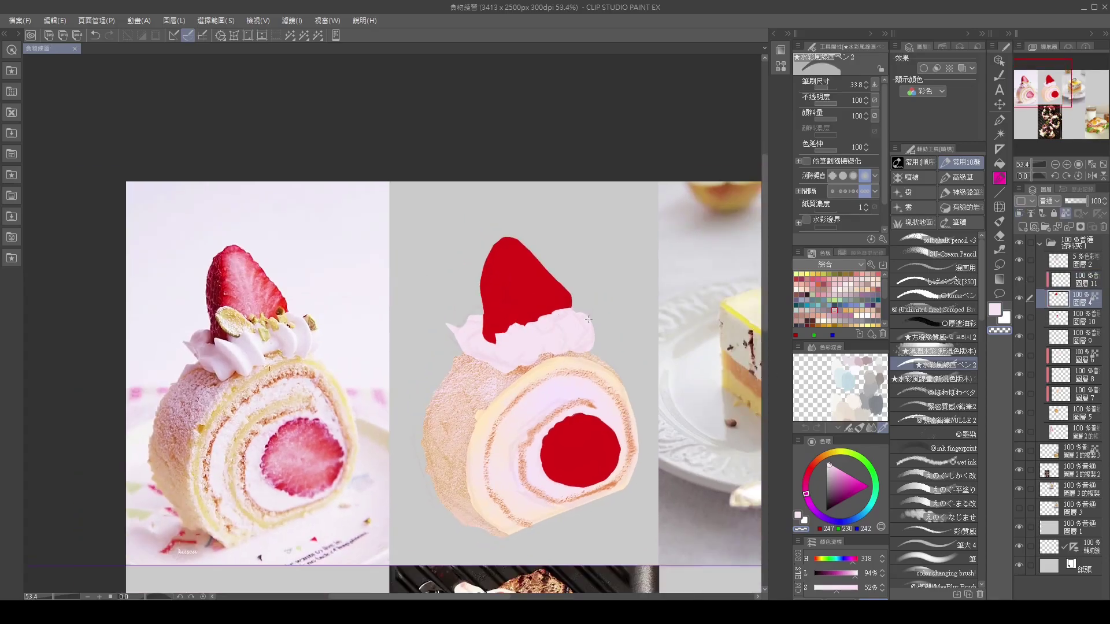
left_click(498, 274, "alt")
key("b")
mouse_move(521, 272)
left_mouse_down()
mouse_move(537, 312)
mouse_move(520, 289)
mouse_move(553, 313)
left_mouse_up()
left_click(529, 301, "alt")
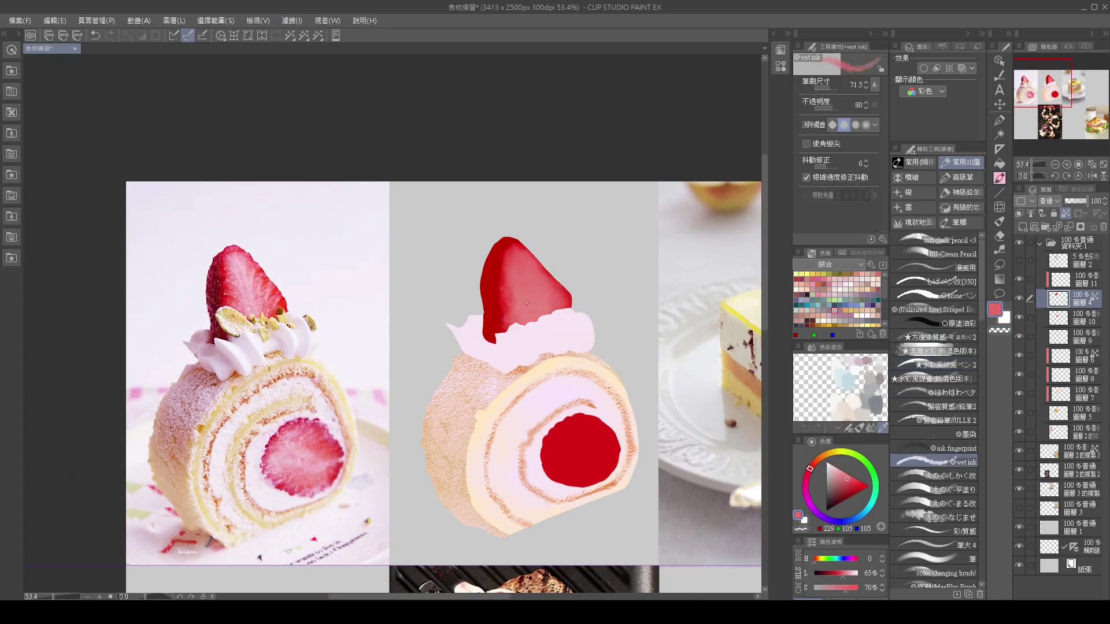
Step: Paint the strawberry's outer skin beside the cut face in deep red with the SU-Cream Pencil brush
scroll(456, 489, "up", 2)
left_click(960, 295)
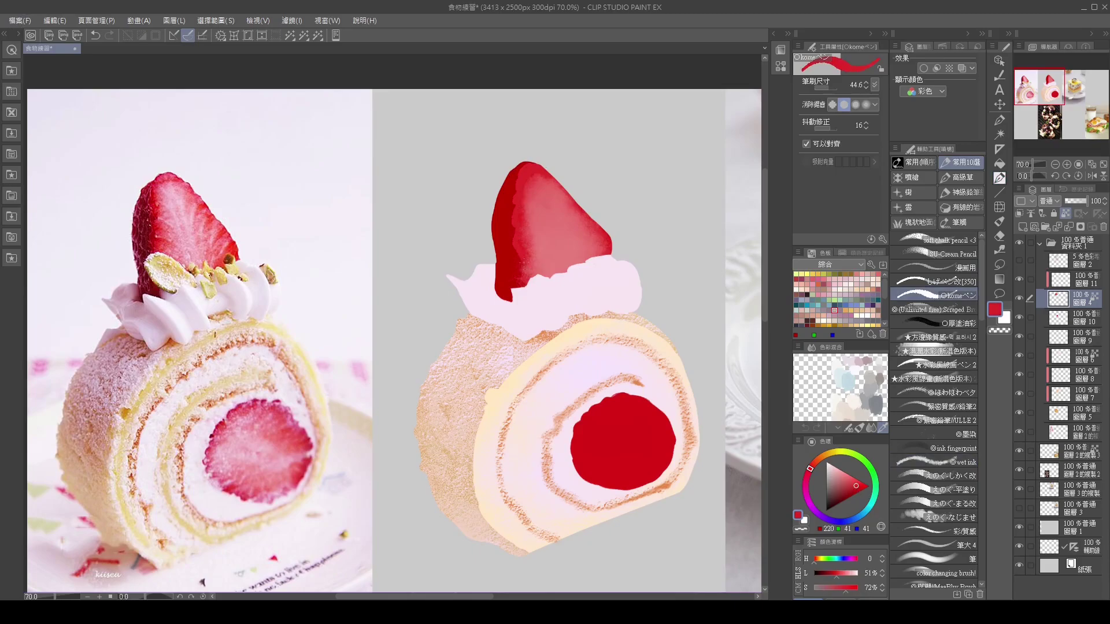
left_click(953, 254)
left_click(515, 272, "alt")
left_click_drag(501, 182, 505, 202)
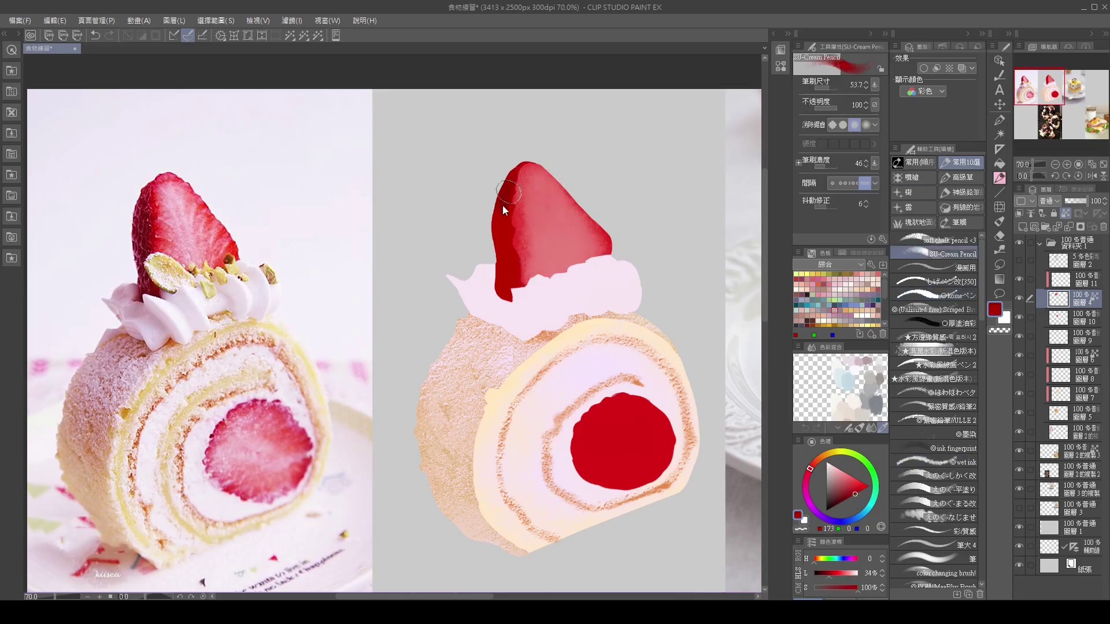
Step: Refine the strawberry's outline and the border between skin and cut face with reds using a textured square-edged brush
left_click(940, 337)
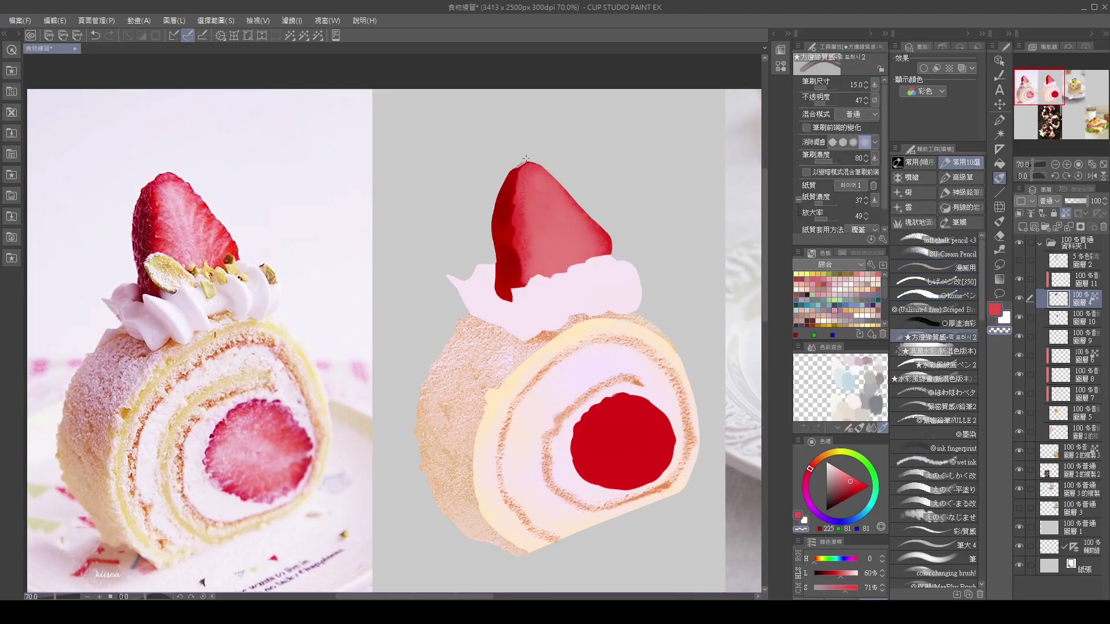
left_click_drag(547, 170, 565, 192)
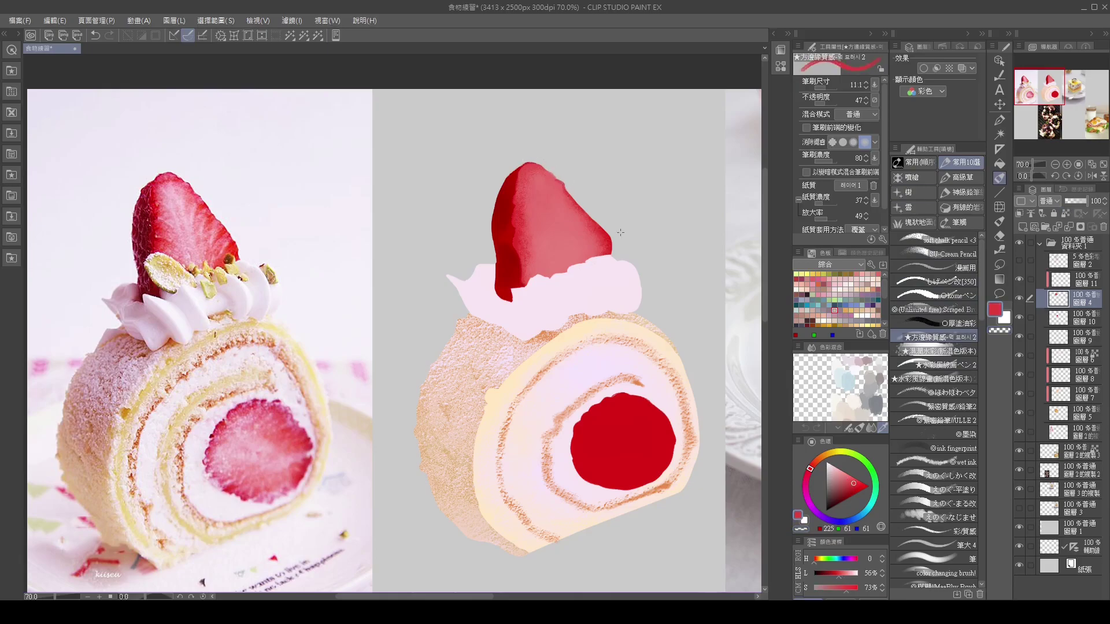
left_click(514, 196, "alt")
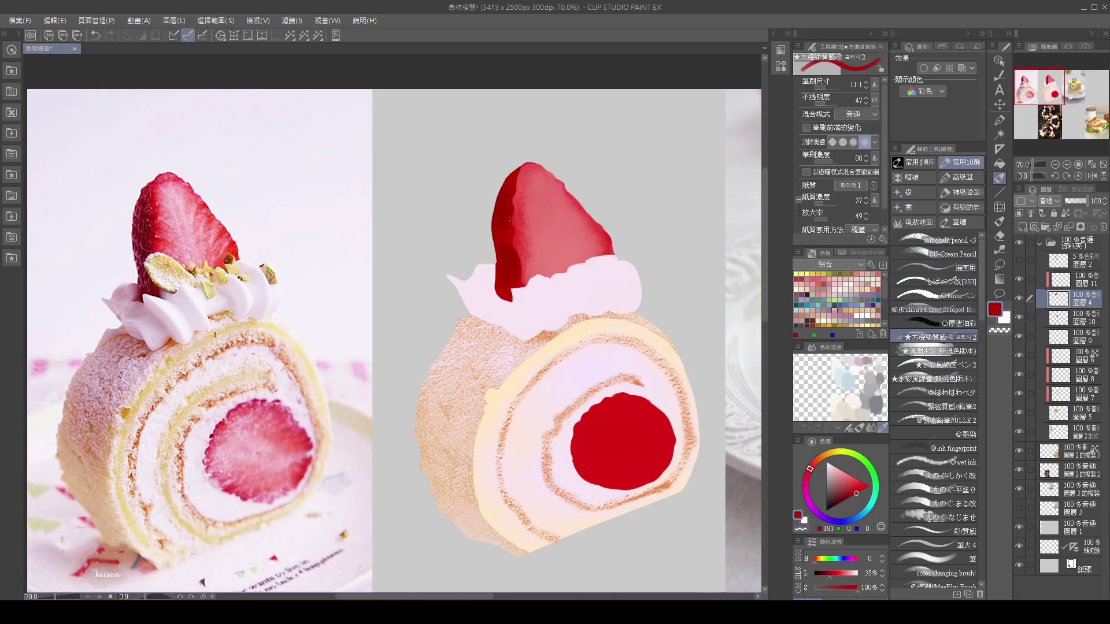
left_click(507, 274, "alt")
left_click_drag(561, 237, 578, 265)
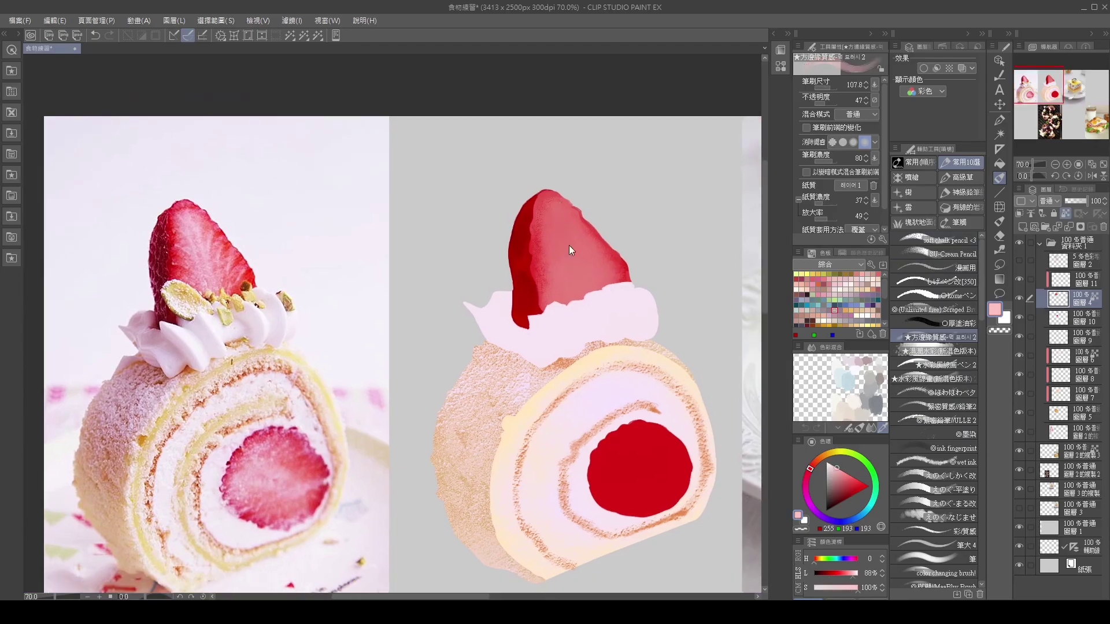
Step: Paint light pink highlights and branching veins on the strawberry's cut face
left_click(577, 264, "alt")
left_click(556, 212, "alt")
left_click(576, 244, "alt")
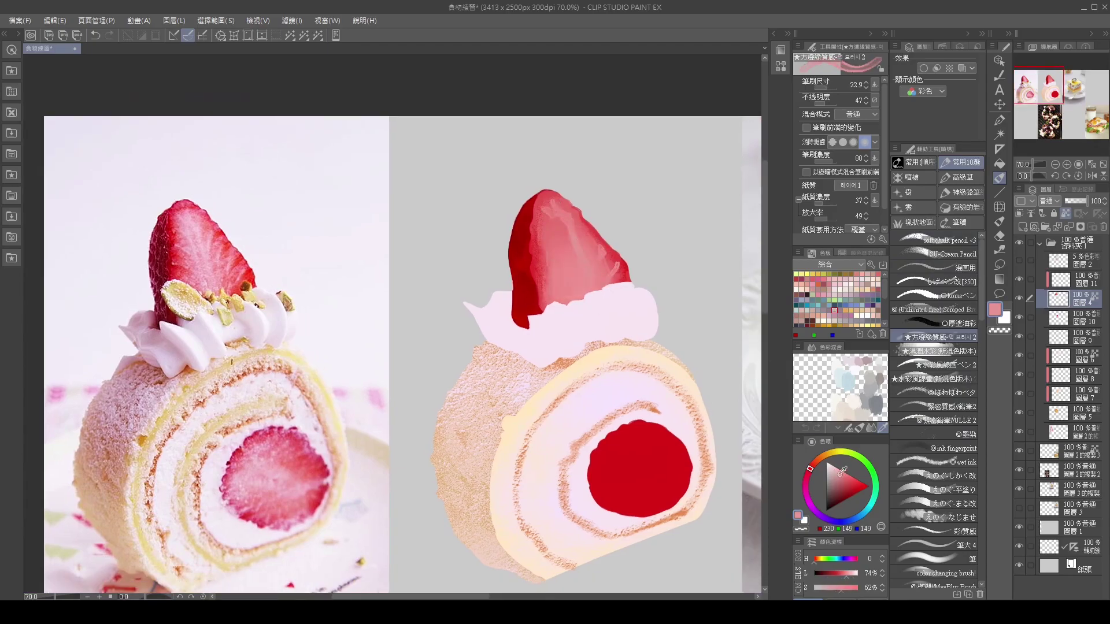
left_click(559, 235, "alt")
left_click_drag(596, 278, 588, 236)
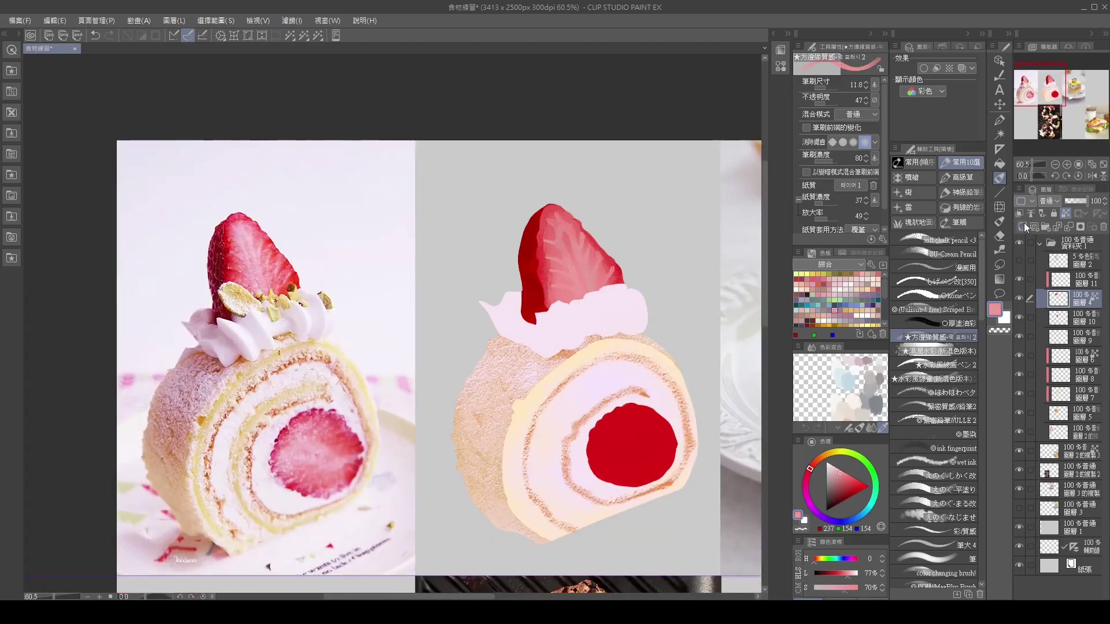
Step: Brighten the strawberry's cut face with soft pink on a clipped Screen layer and merge it down
scroll(979, 268, "up", 10)
left_click(934, 289)
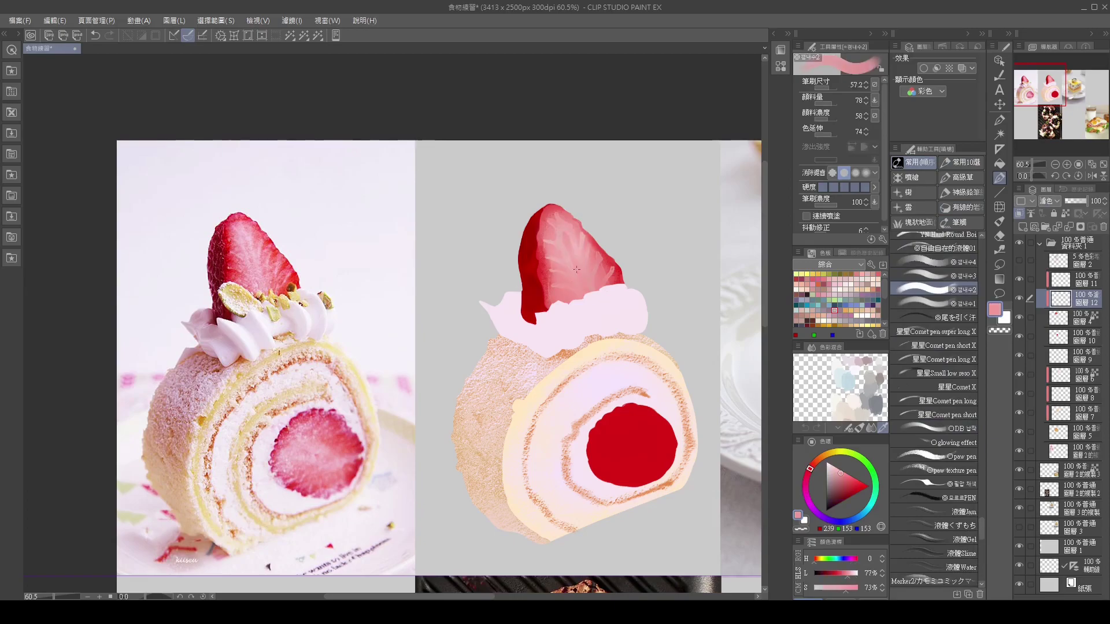
left_click(538, 243, "alt")
key("ctrl+e")
left_click(544, 222, "alt")
key("ctrl+z")
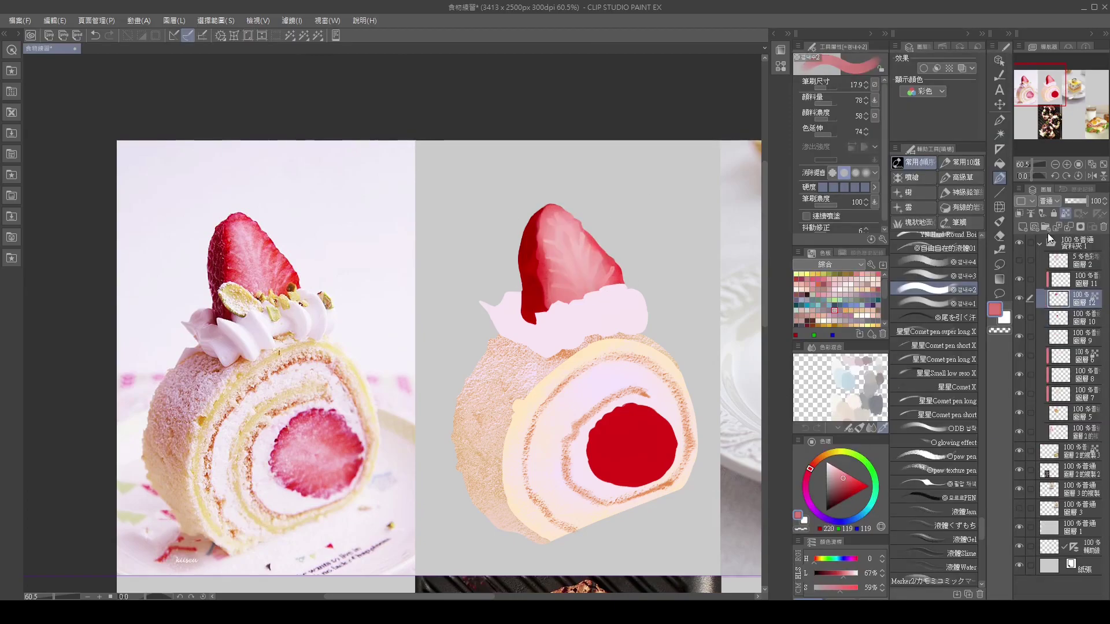
Step: Draw a thin pink net pattern around the seeds on the strawberry's dark skin on a new clipped layer
scroll(565, 258, "up", 2)
left_click(558, 211, "alt")
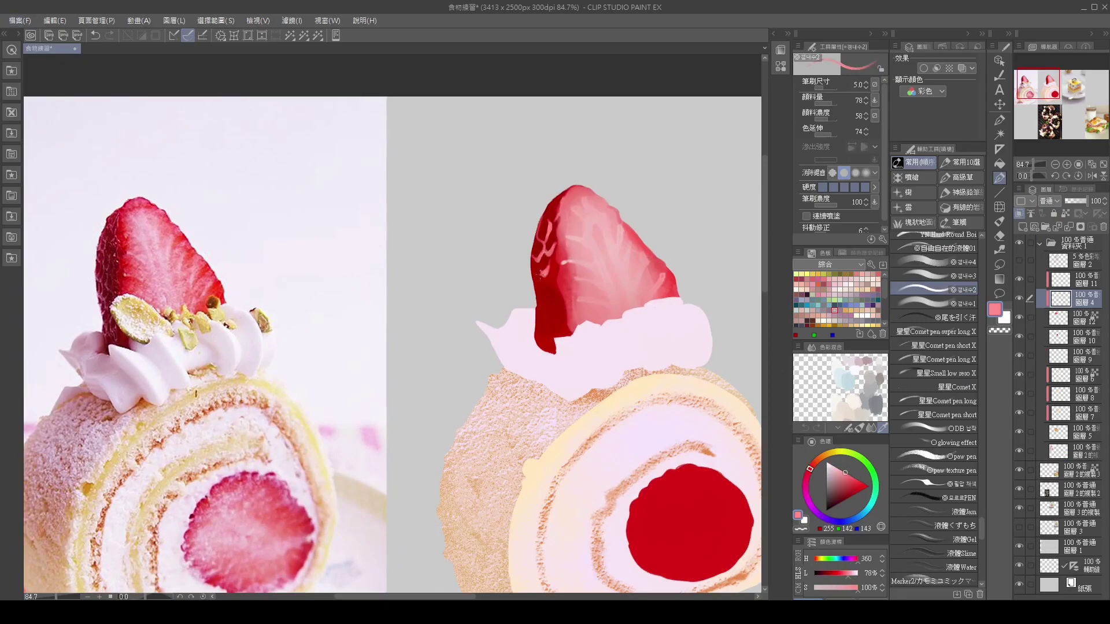
left_click(552, 316, "alt")
left_click_drag(552, 316, 545, 272)
left_click(541, 313, "alt")
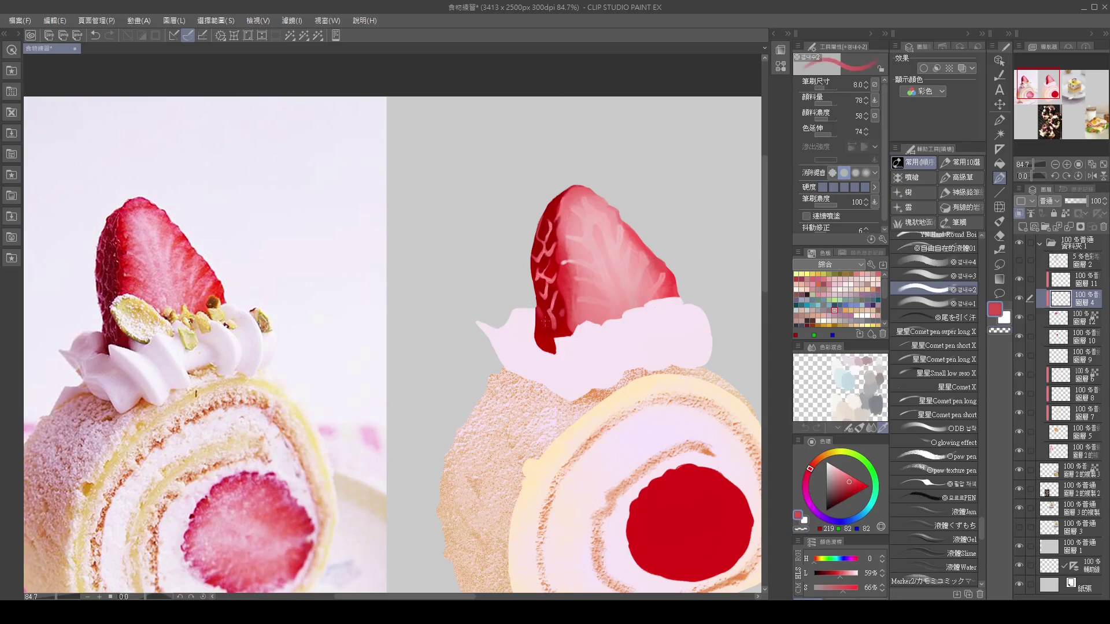
Step: Tint the net pattern on the strawberry's skin with purple and magenta and set its layer opacity to 74%
scroll(541, 312, "down", 3)
scroll(544, 312, "up", 2)
left_click_drag(543, 313, 552, 315)
left_click_drag(557, 370, 552, 370)
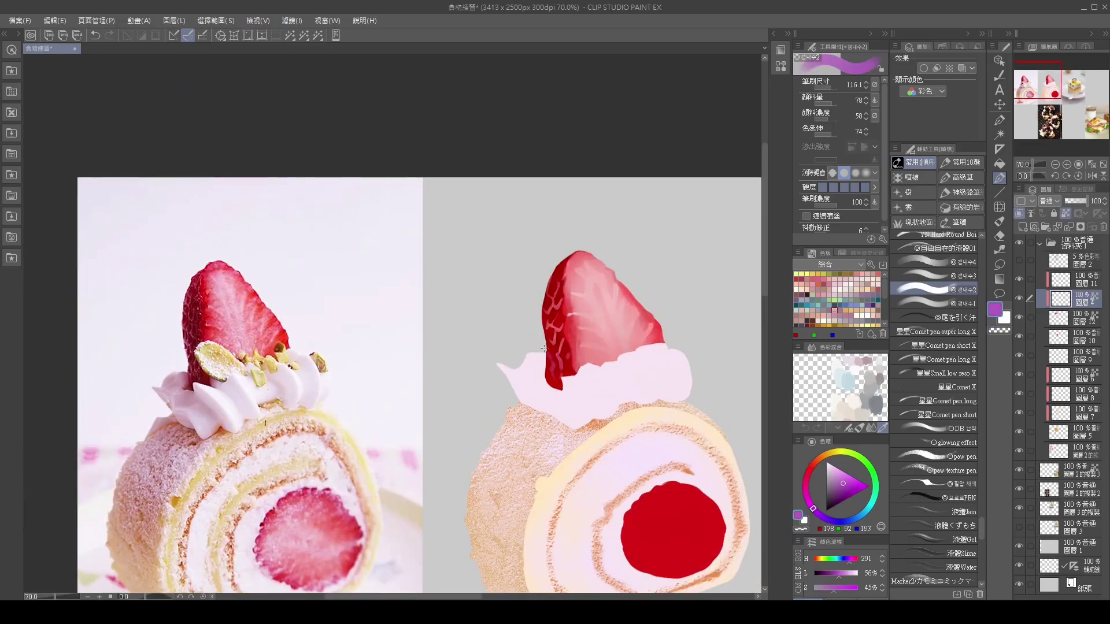
scroll(555, 370, "up", 1)
left_click(889, 391)
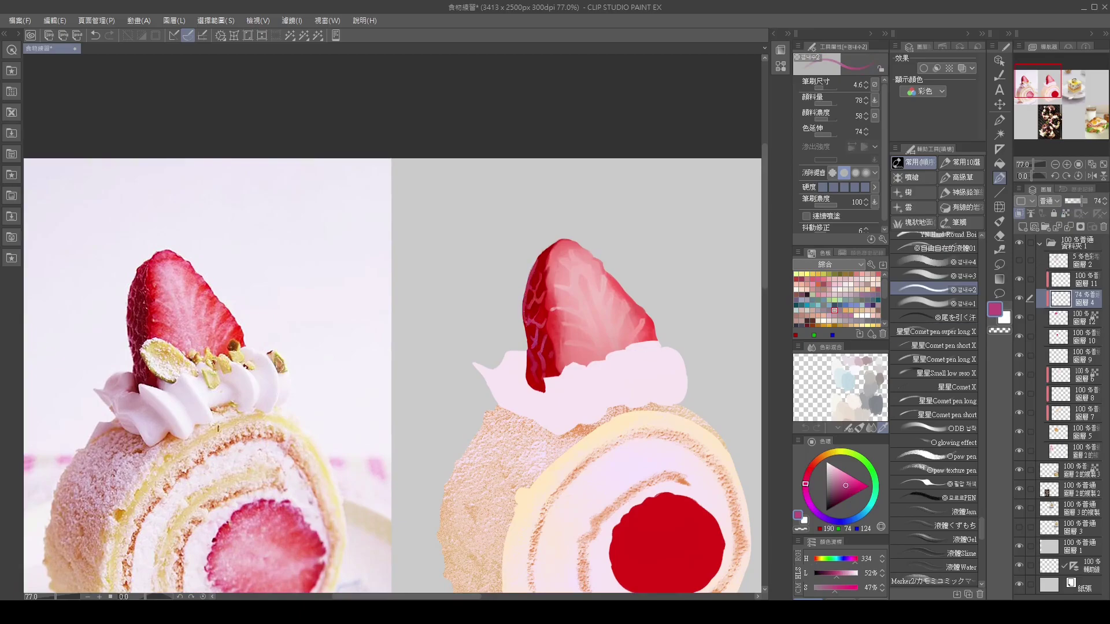
Step: Add tiny pale pink highlights to the strawberry's skin on a new clipped layer and deepen the skin's shading with dark red
left_click(1024, 227)
left_click(548, 266, "alt")
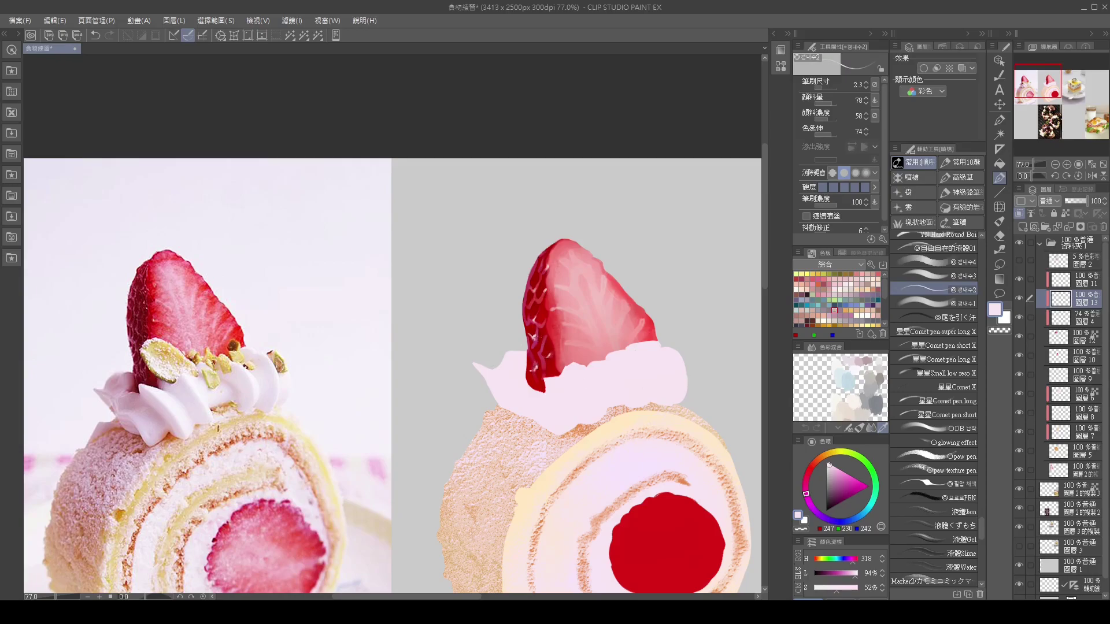
key("alt+[")
left_click(538, 338, "alt")
mouse_move(539, 307)
left_mouse_down()
mouse_move(538, 339)
mouse_move(565, 384)
left_mouse_up()
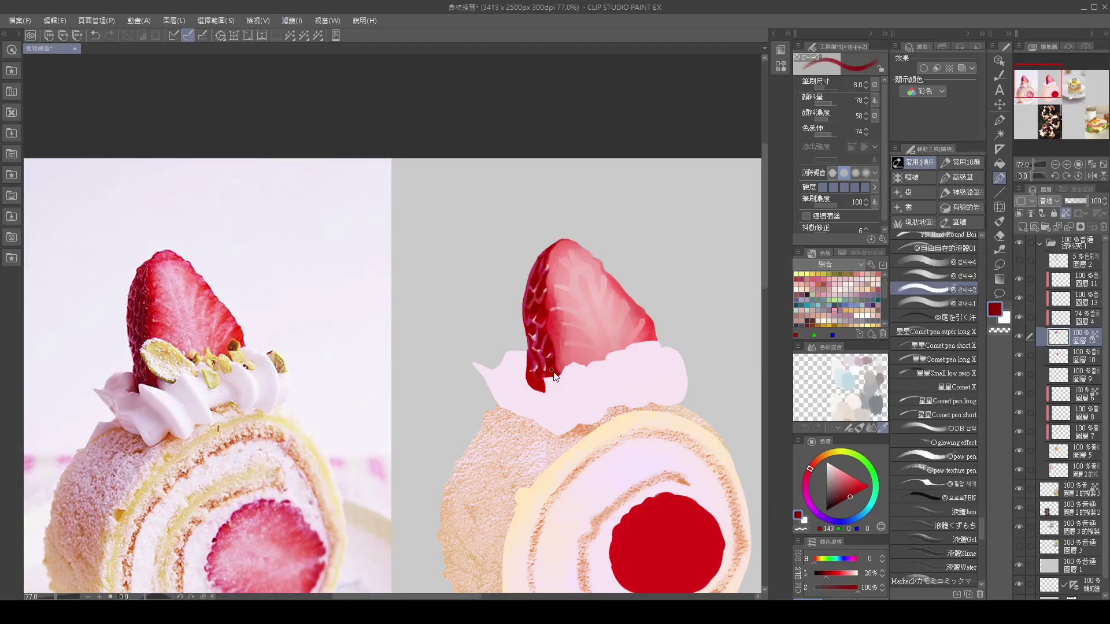
Step: Set layer 13's opacity to 77% and add fine pale pink highlights to the strawberry
left_click(565, 384, "alt")
scroll(584, 356, "down", 3)
scroll(584, 356, "up", 2)
left_click(1074, 299)
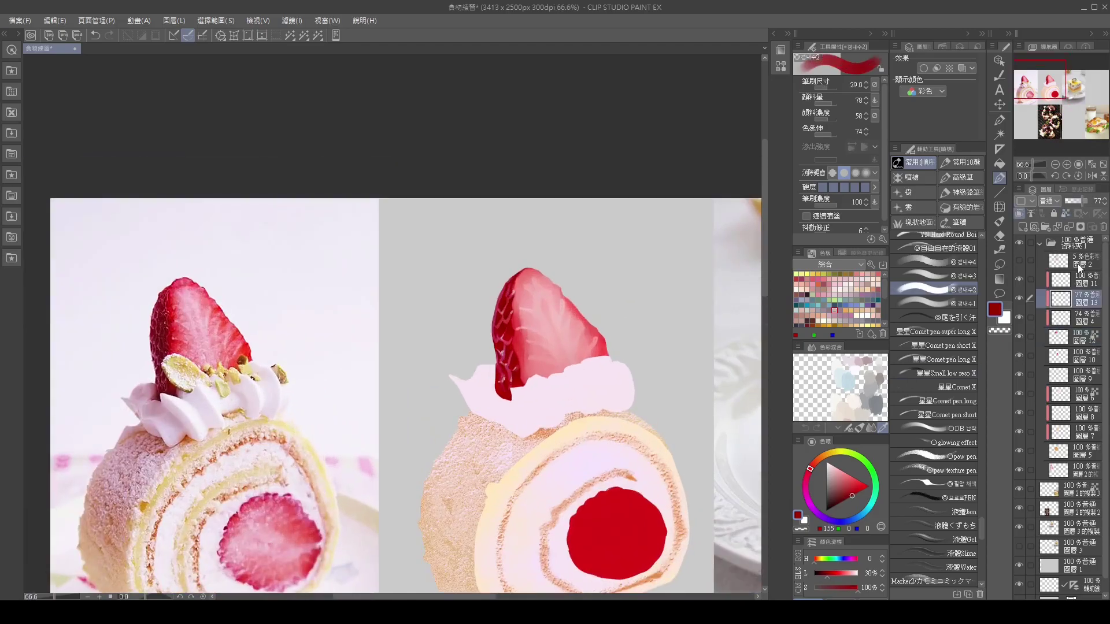
left_click(520, 306, "alt")
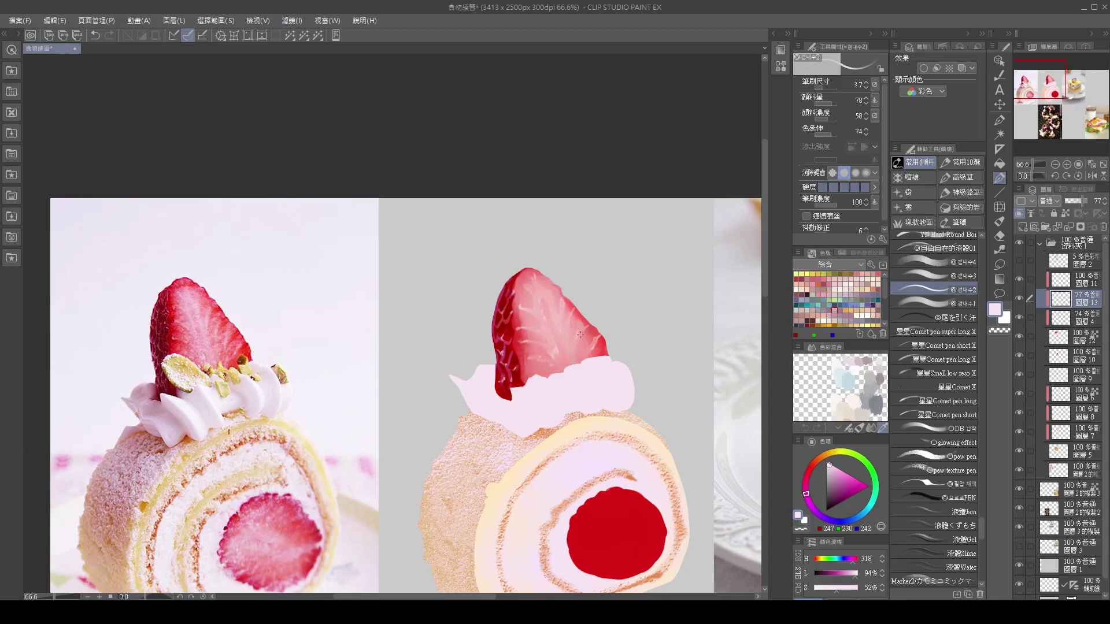
left_click_drag(558, 302, 531, 263)
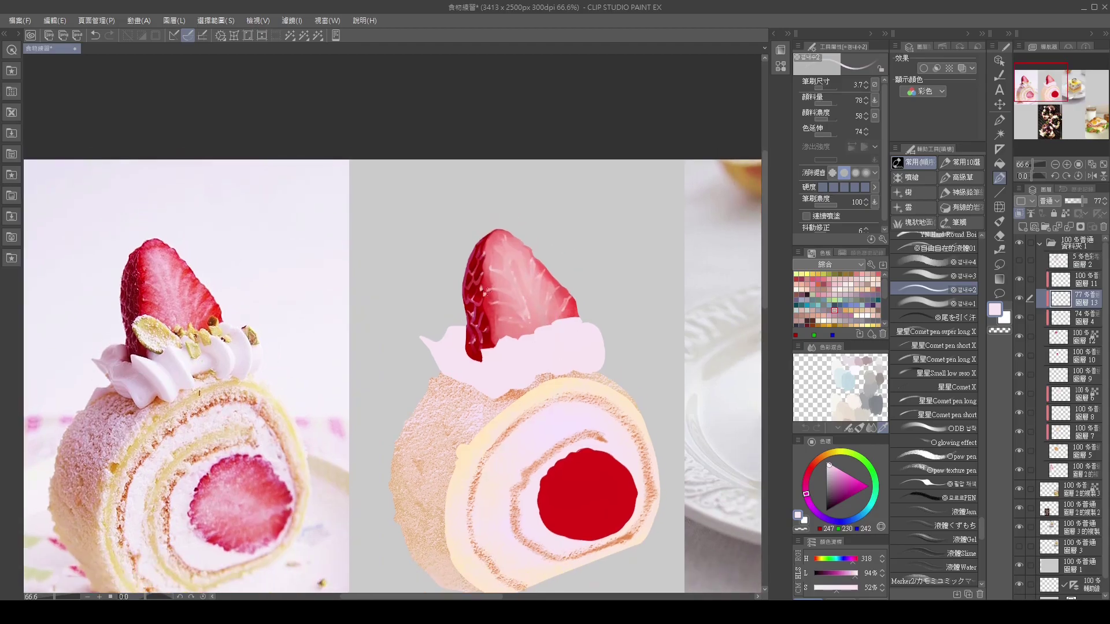
Step: Lock the whipped cream layer's transparent pixels and shade the cream with soft mauve
scroll(502, 307, "down", 1)
left_click(1074, 280)
left_click(832, 478)
mouse_move(440, 341)
left_mouse_down()
mouse_move(480, 370)
mouse_move(576, 347)
mouse_move(581, 319)
mouse_move(598, 329)
left_mouse_up()
Step: Touch up the strawberry's lower edge above the cream with light red on layer 12
left_click(576, 347, "alt")
left_click(581, 319, "ctrl+shift")
key("bracketleft")
key("bracketleft")
key("bracketleft")
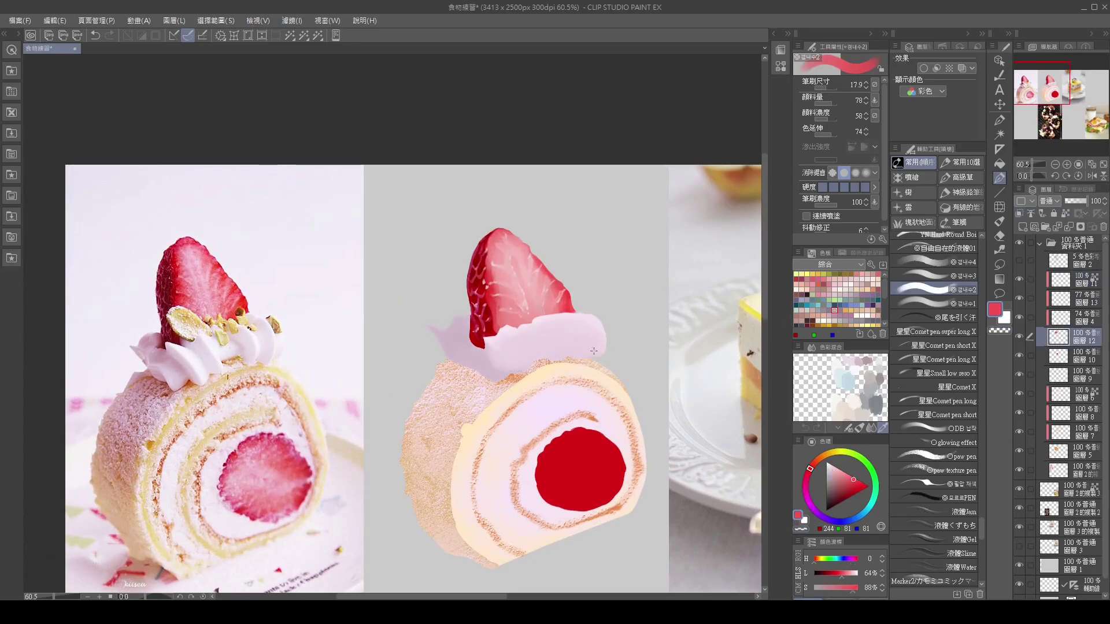
key("bracketleft")
key("bracketleft")
key("bracketleft")
key("bracketleft")
key("bracketleft")
key("bracketleft")
key("bracketleft")
Step: Blend broad pink-mauve strokes across the whipped cream on layer 11
key("bracketright")
key("bracketright")
key("bracketright")
key("bracketright")
key("bracketright")
key("bracketright")
key("bracketright")
key("bracketright")
key("bracketright")
left_click(462, 327, "alt")
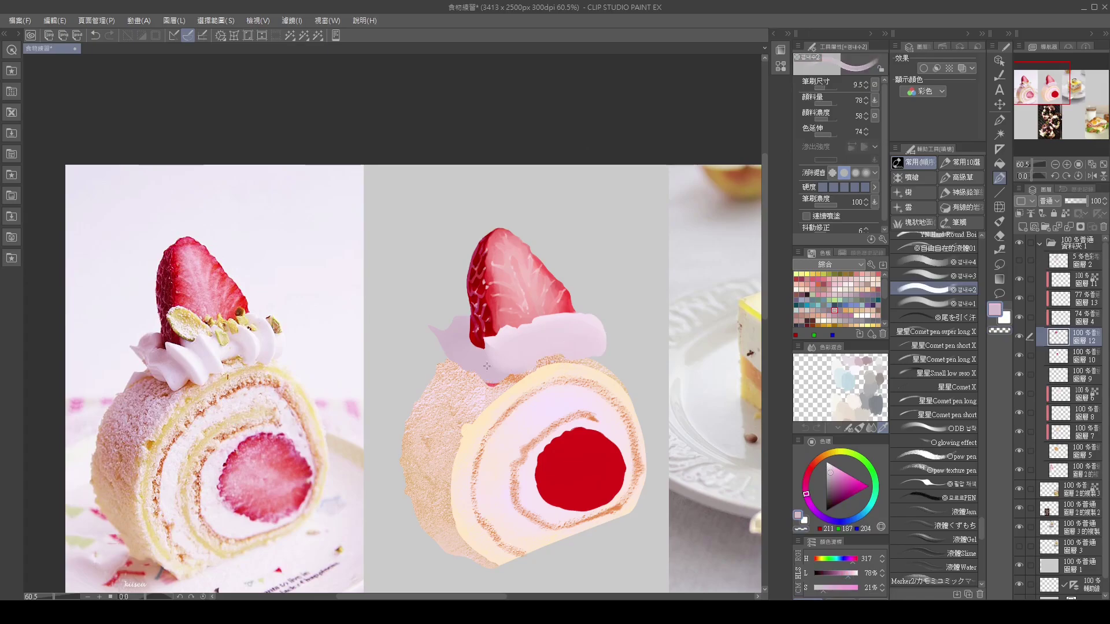
left_click(462, 327, "ctrl+shift")
left_click(462, 328, "alt")
left_click_drag(465, 335, 563, 344)
key("bracketleft")
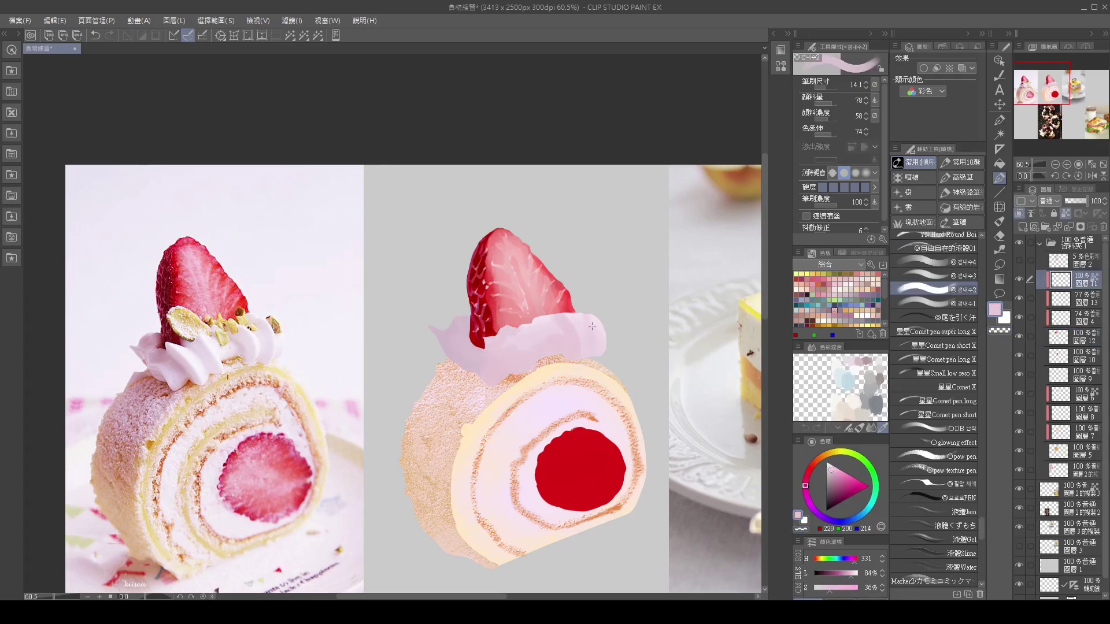
Step: Define the rounded fold at the cream's right end with thin pale pink strokes
key("ctrl+plus")
left_click(586, 318, "alt")
key("bracketleft")
key("bracketleft")
left_click(611, 333, "alt")
key("bracketleft")
key("bracketleft")
key("bracketleft")
key("bracketleft")
key("bracketleft")
key("bracketleft")
key("bracketleft")
key("bracketleft")
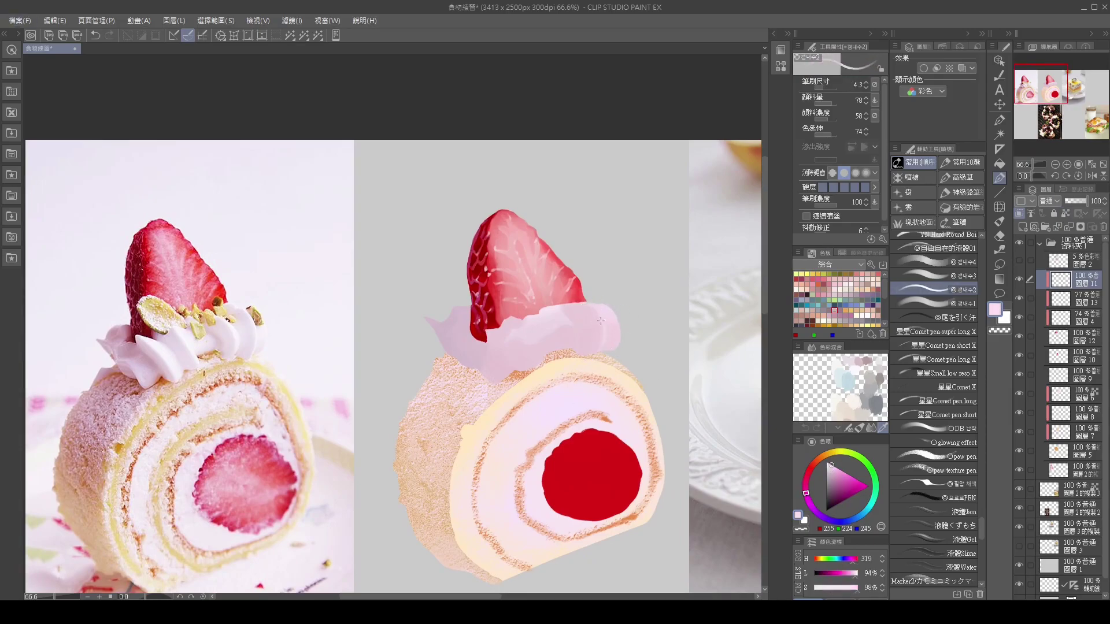
Step: Build up the neighbouring cream folds with wider pink-mauve strokes
key("bracketright")
key("bracketright")
key("bracketright")
key("bracketright")
key("bracketright")
key("bracketright")
left_click(580, 335, "alt")
key("bracketright")
key("bracketright")
key("bracketright")
key("bracketright")
key("bracketright")
key("bracketright")
Step: Trim the cream's upper edge beside the strawberry with transparent color and shade the folds below in pink-mauve
key("bracketleft")
key("bracketleft")
key("bracketleft")
key("bracketleft")
key("bracketleft")
key("bracketleft")
key("bracketleft")
key("bracketleft")
key("bracketleft")
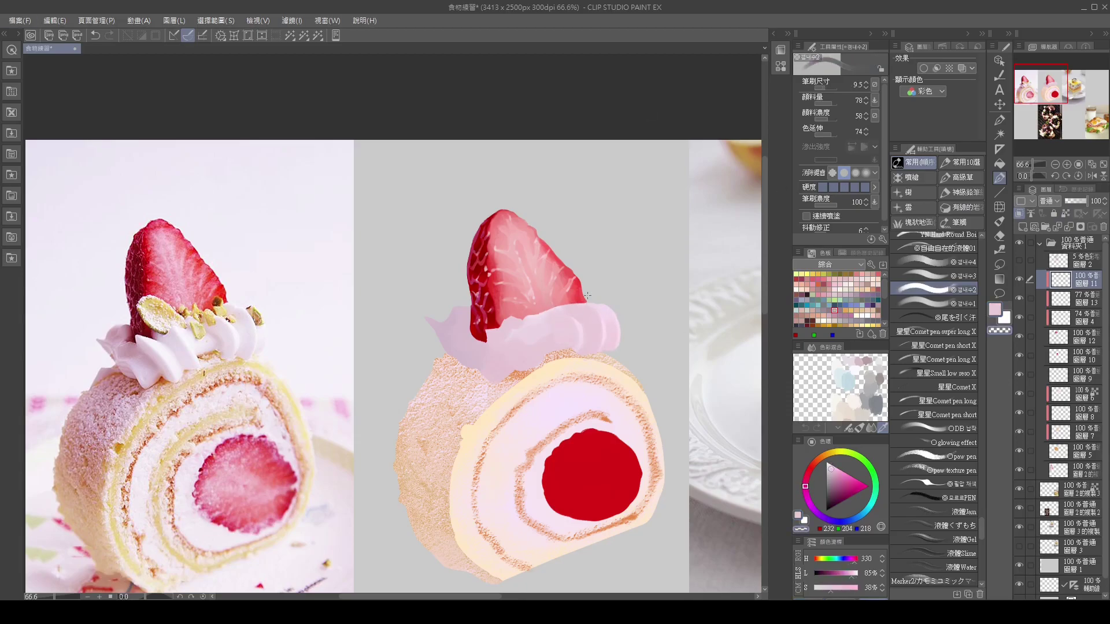
left_click(564, 330, "alt")
key("bracketright")
key("bracketright")
key("bracketright")
key("bracketright")
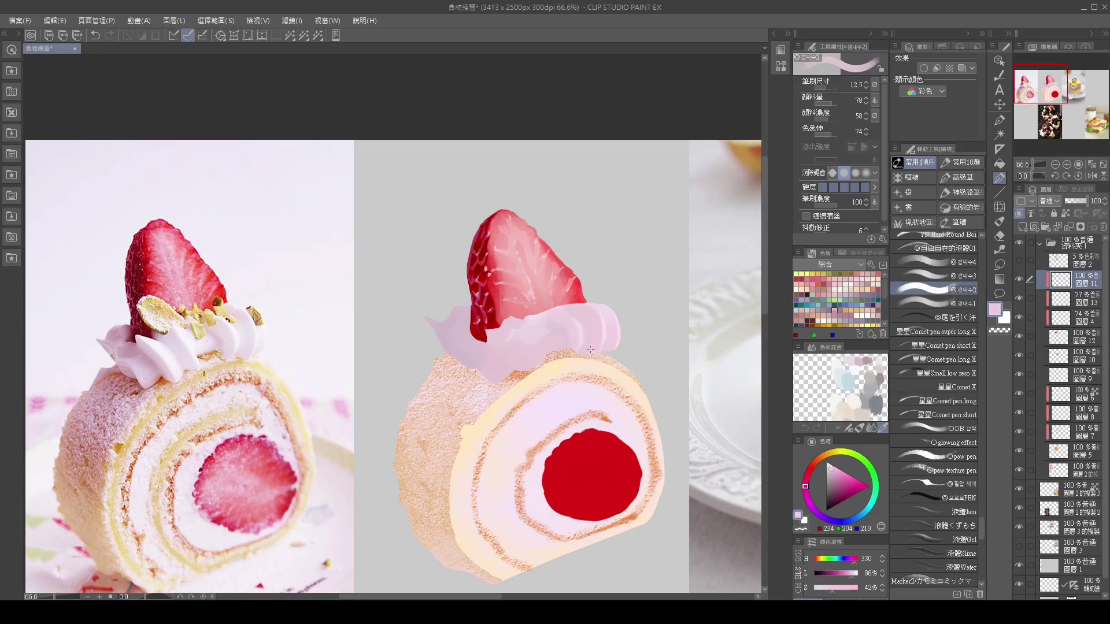
Step: Clean up the cream's outline with the eraser and smooth the middle folds with a broad pink-mauve brush
key("e")
left_click(593, 324, "ctrl+shift")
scroll(644, 262, "up", 2)
left_click_drag(531, 337, 584, 300)
key("b")
left_click(584, 300, "alt")
left_click(587, 309, "ctrl+shift")
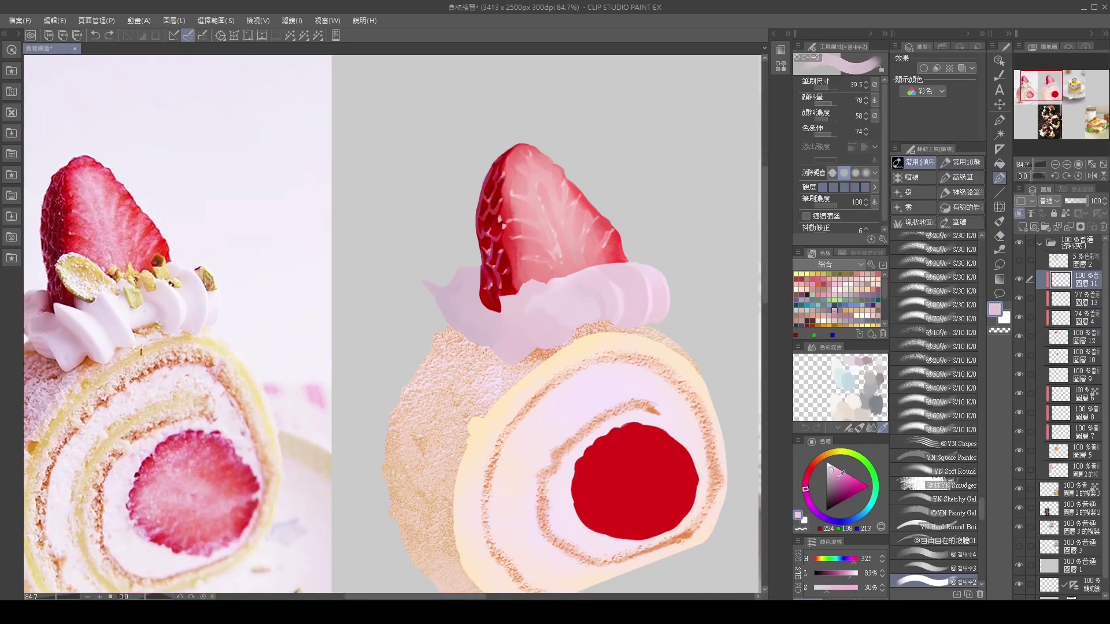
Step: Paint a thin near-white highlight along the fold at the cream's right end
key("x")
key("comma")
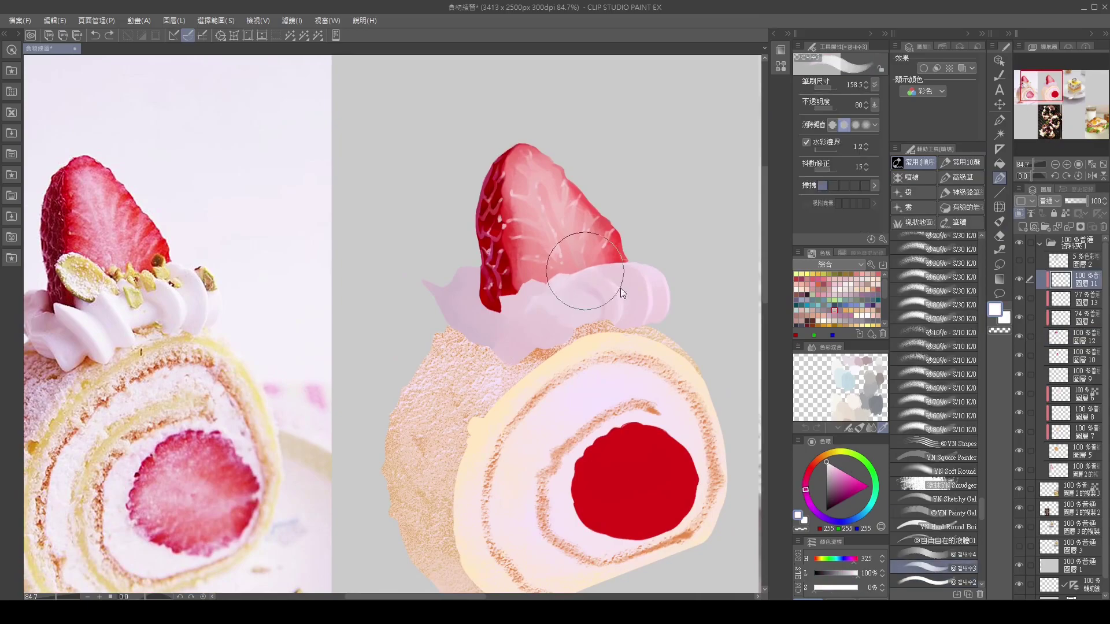
key("period")
left_click_drag(612, 283, 619, 302)
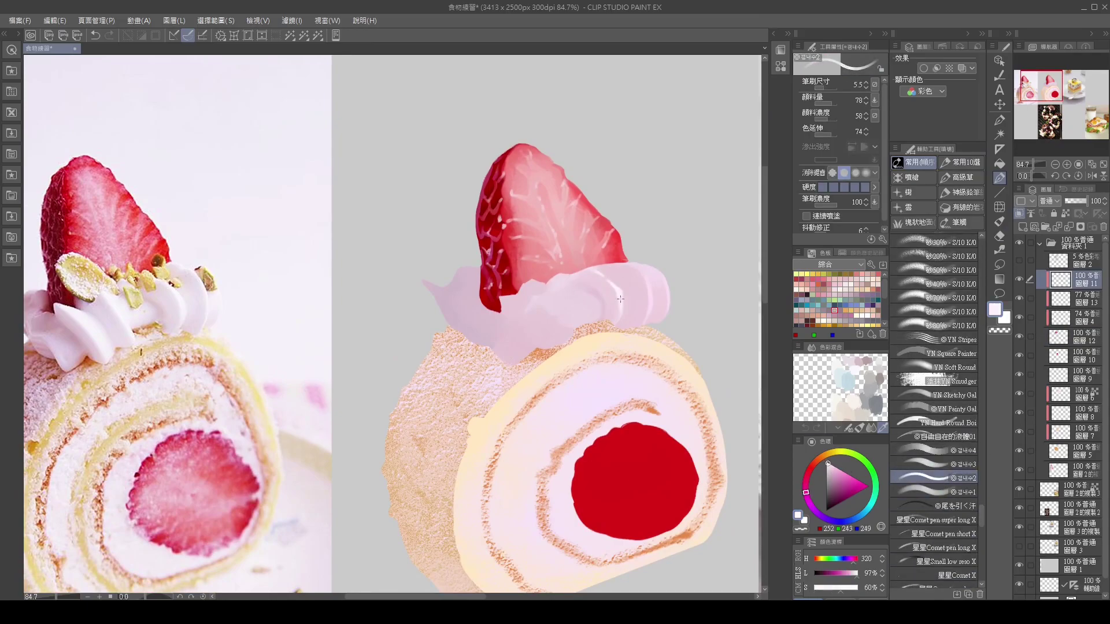
Step: Refine the boundary between the strawberry's lower right corner and the cream with pale pink on layer 12
left_click(624, 266, "alt")
left_click(619, 264, "ctrl+shift")
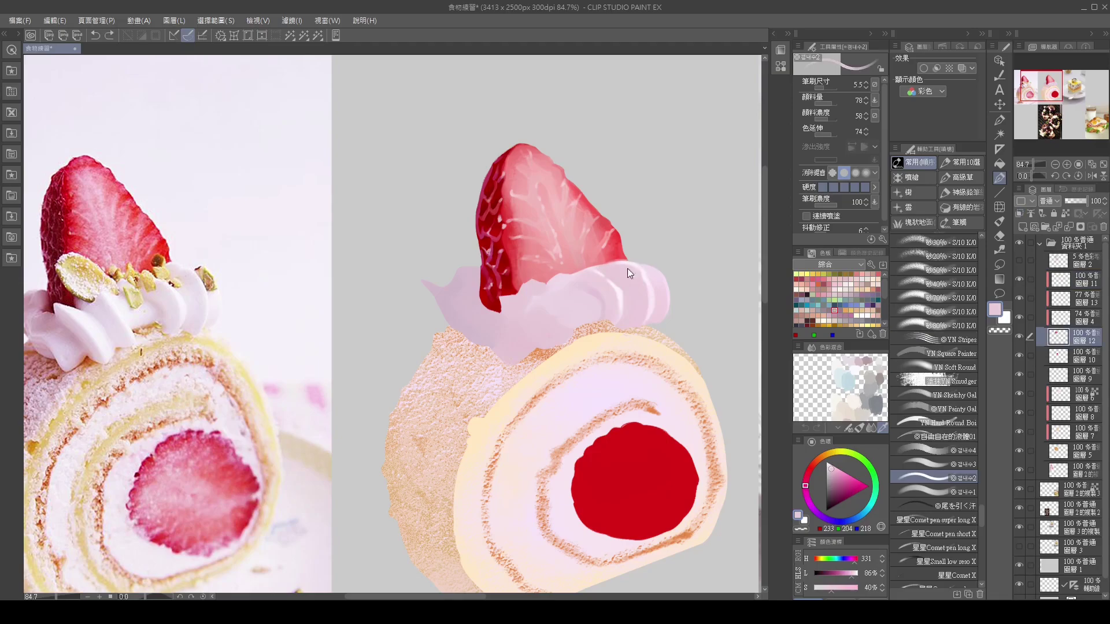
left_click(629, 267, "alt")
left_click(629, 267, "ctrl+shift")
Step: Highlight the crest of the middle cream folds in near-white with a textured brush on layer 11
key("j")
key("b")
left_click(589, 299, "alt")
mouse_move(572, 277)
left_mouse_down()
mouse_move(625, 283)
mouse_move(592, 278)
left_mouse_up()
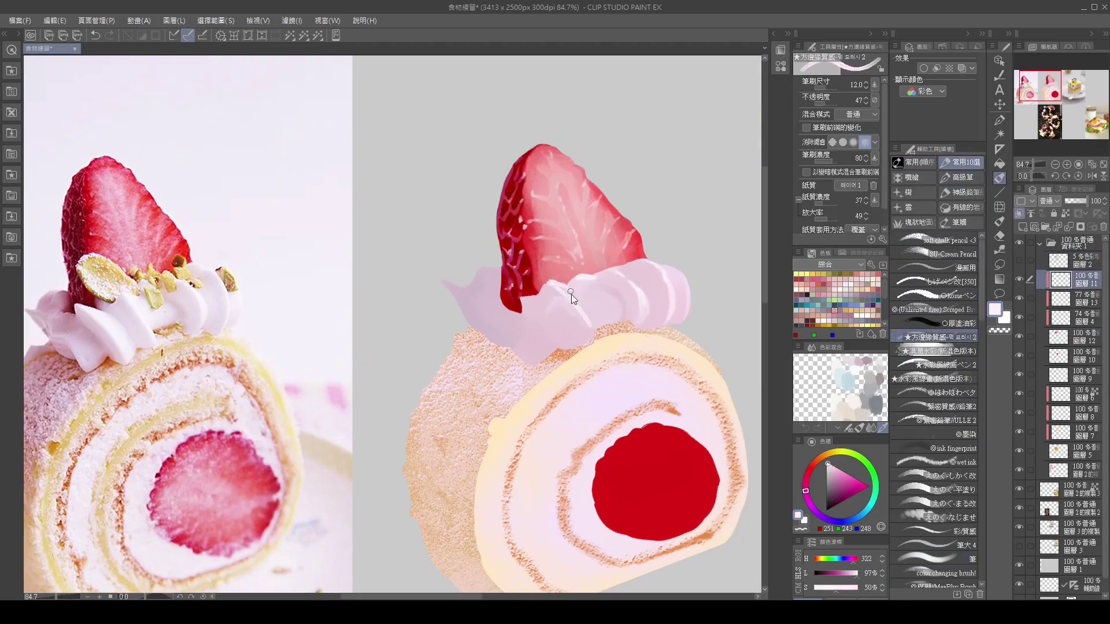
Step: Shape the large cream fold beside the strawberry's base with near-white and pale pink textured strokes
left_click(544, 293, "alt")
left_click(545, 293, "alt")
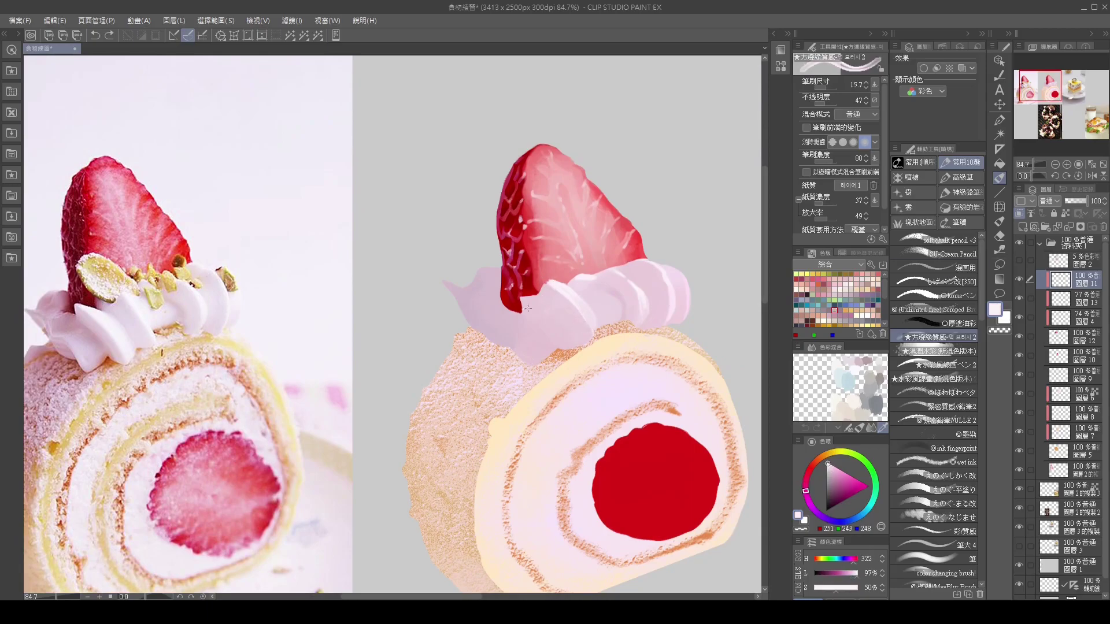
left_click_drag(544, 294, 634, 311)
left_click(547, 286, "alt")
key("bracketright")
key("bracketright")
key("bracketright")
left_click(633, 311, "alt")
Step: Outline the swirls at the cream's left end with thin pale pink textured strokes
left_click(539, 326, "alt")
key("bracketleft")
key("bracketleft")
key("bracketleft")
key("bracketleft")
key("bracketleft")
key("bracketleft")
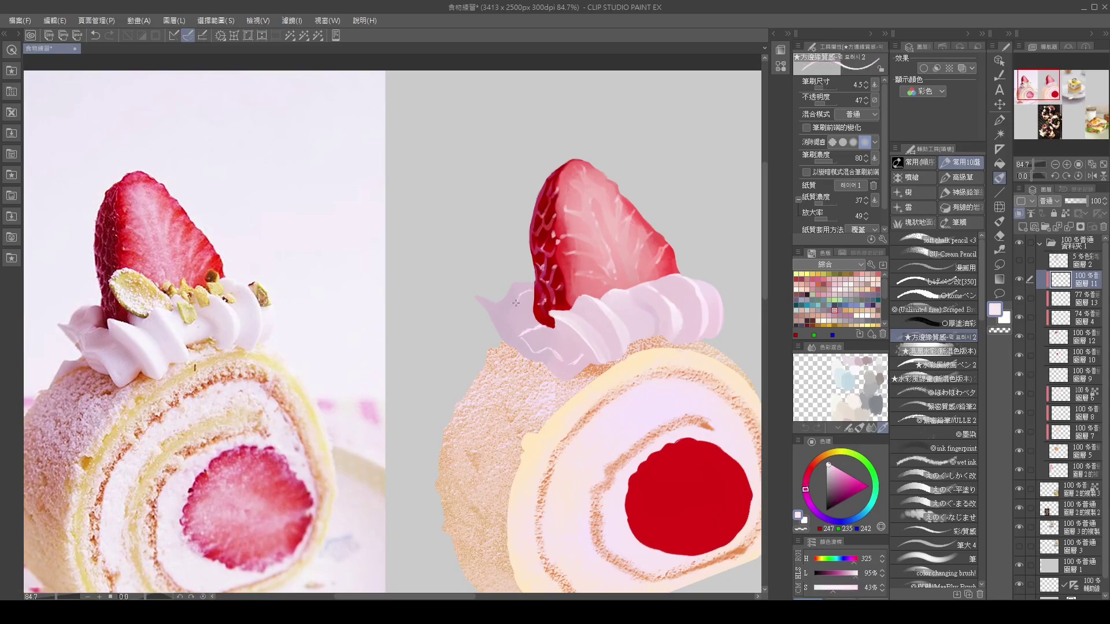
Step: Refine the left cream swirls with fine pink strokes from the blending brush
key("b")
left_click(561, 360, "alt")
key("bracketleft")
key("bracketleft")
key("bracketleft")
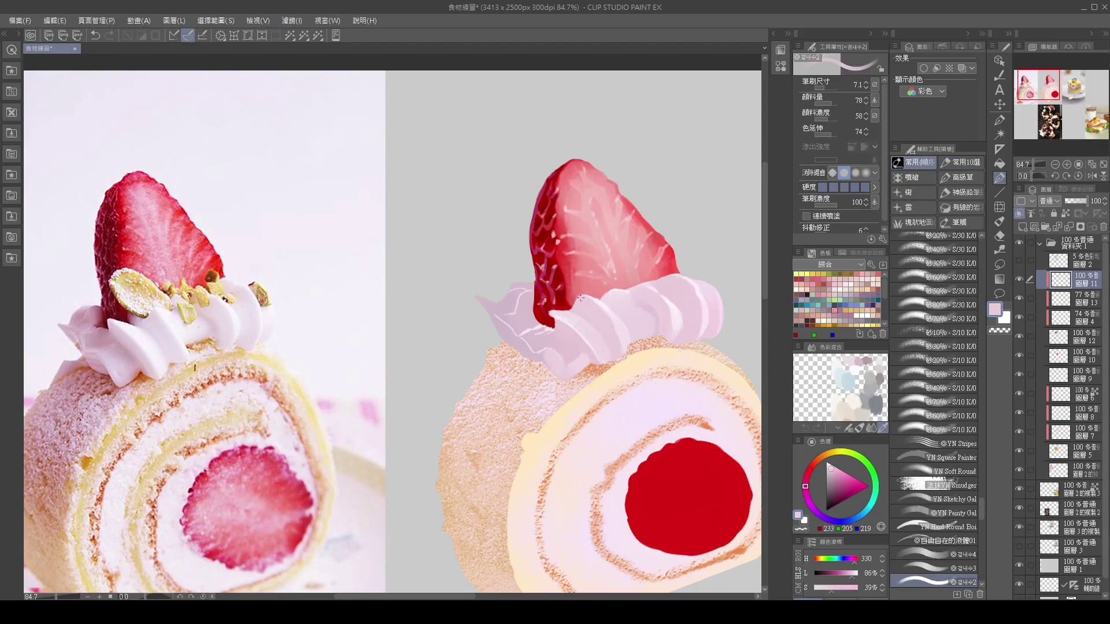
Step: Soften the shading between the middle and right cream folds with sampled pink-mauve tones
left_click(669, 329, "alt")
key("bracketright")
key("bracketright")
key("bracketright")
left_click(643, 346, "alt")
key("bracketleft")
key("bracketleft")
left_click(540, 328, "alt")
key("bracketleft")
left_click(534, 337, "alt")
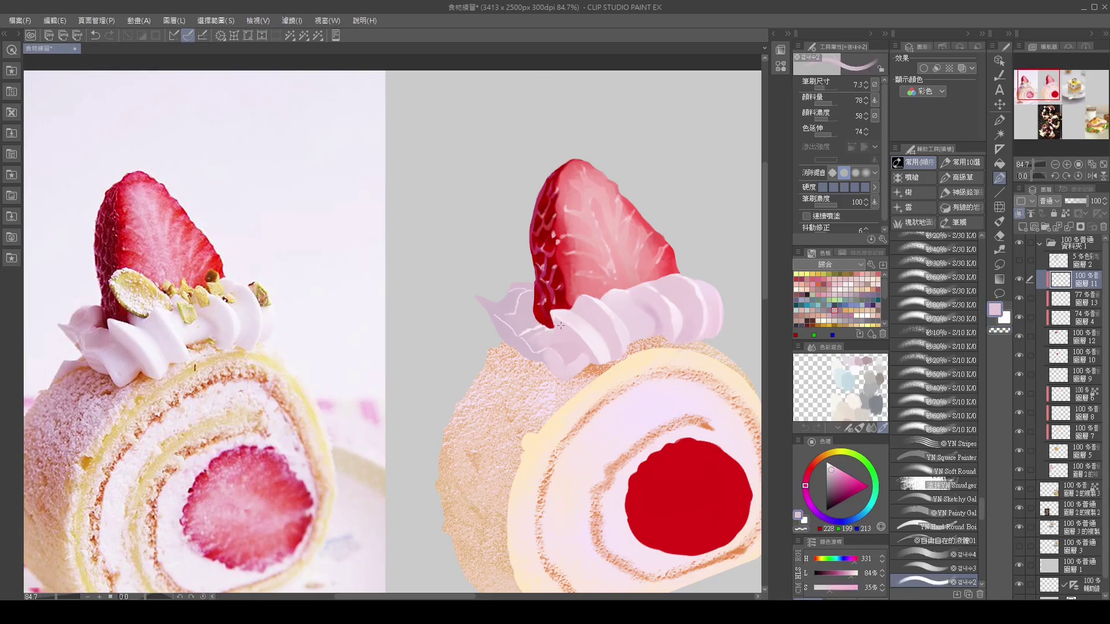
Step: Deepen the cream's shadow around the strawberry's base with muted mauve
key("bracketright")
key("bracketright")
left_click(612, 370, "alt")
key("bracketleft")
left_click(537, 326, "alt")
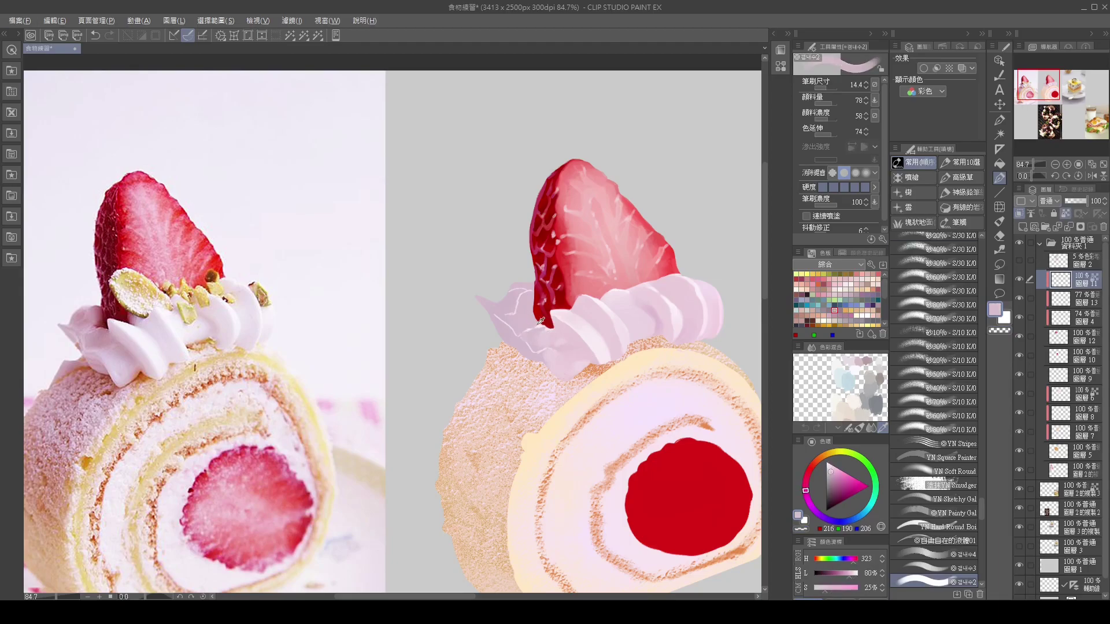
Step: Lighten the upper part of the left cream swirl with pale pink
key("bracketright")
left_click(531, 301, "alt")
key("bracketright")
key("bracketright")
left_click(512, 289, "alt")
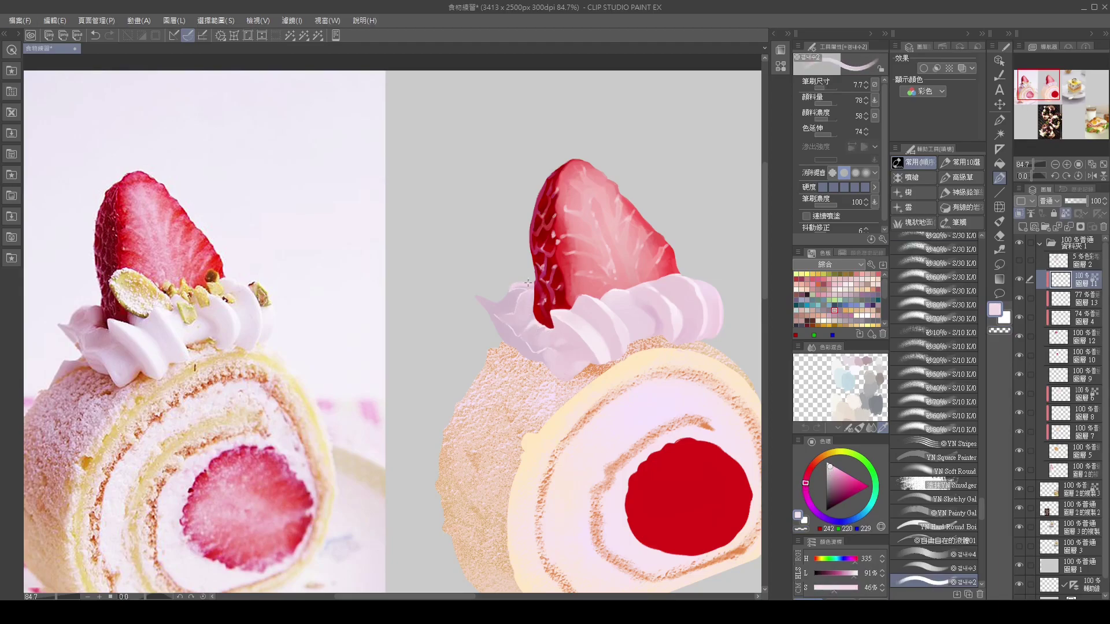
Step: Detail the pointed tip of the left cream swirl with thin pale pink strokes
key("bracketleft")
key("bracketleft")
key("bracketleft")
key("bracketleft")
key("bracketleft")
left_click(491, 299, "alt")
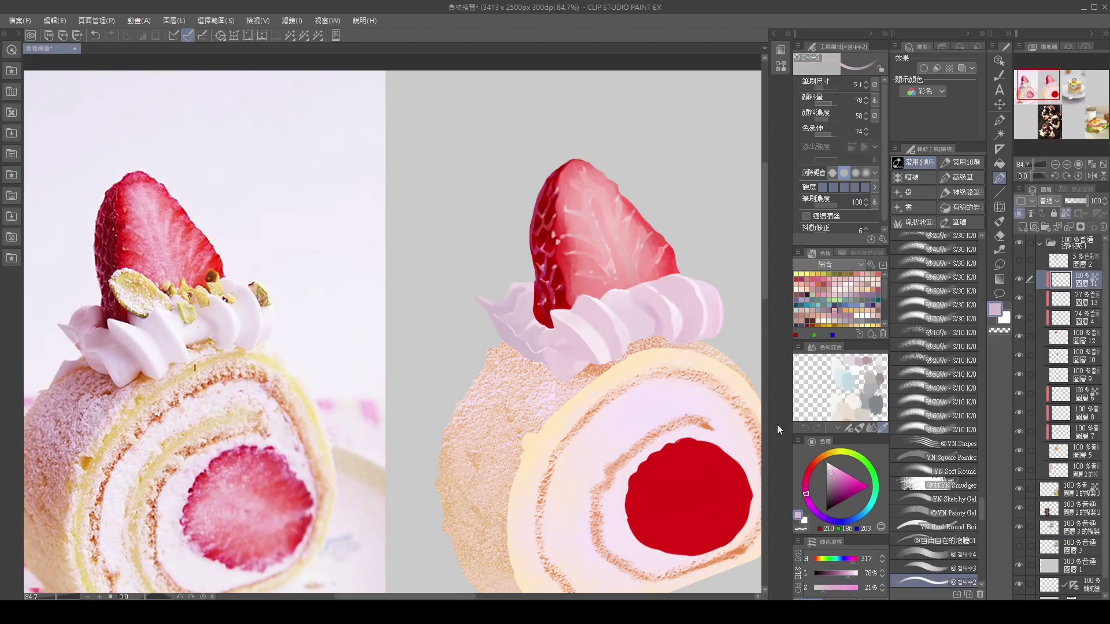
Step: Blend muted mauve shadows into the lower left cream swirls with a wider brush
key("bracketright")
key("bracketright")
key("bracketright")
left_click(502, 332, "alt")
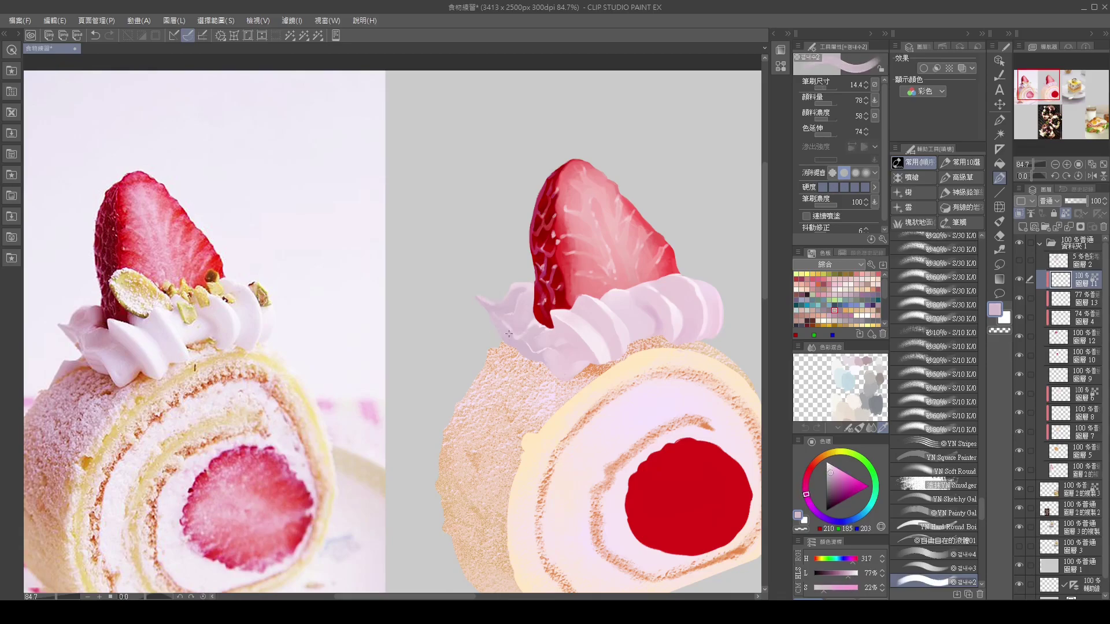
key("bracketright")
key("bracketright")
key("bracketright")
key("bracketright")
key("bracketright")
left_click(527, 354, "alt")
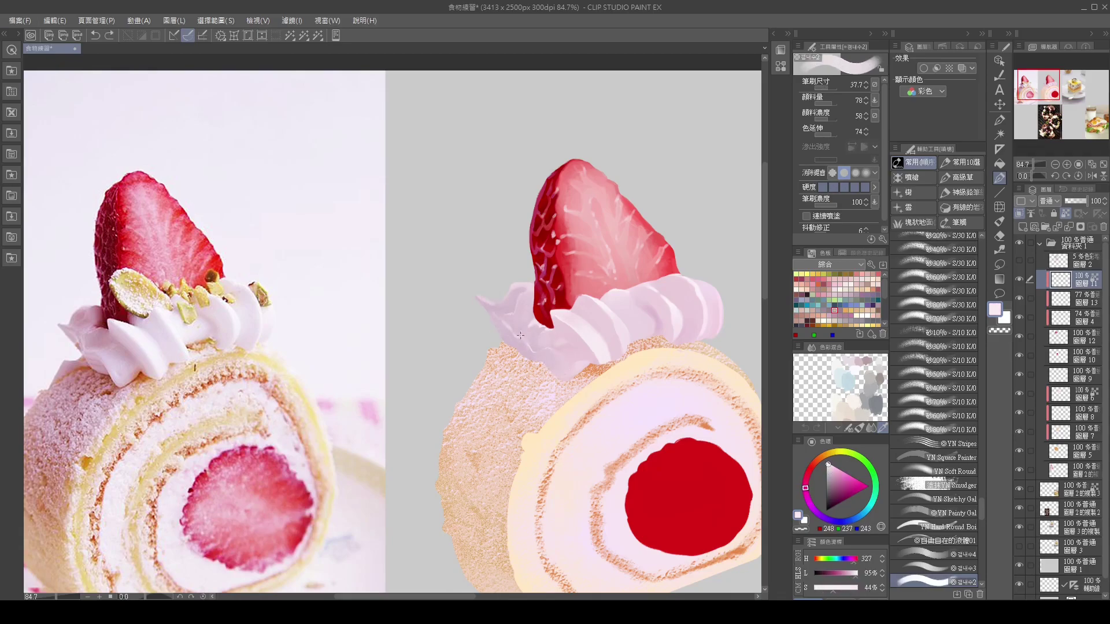
Step: Brighten the left and middle cream folds with near-white highlights, narrowing the brush for the crests
left_click(577, 354, "alt")
key("bracketleft")
key("bracketleft")
key("bracketleft")
key("bracketleft")
left_click(613, 303, "alt")
left_click(565, 322, "alt")
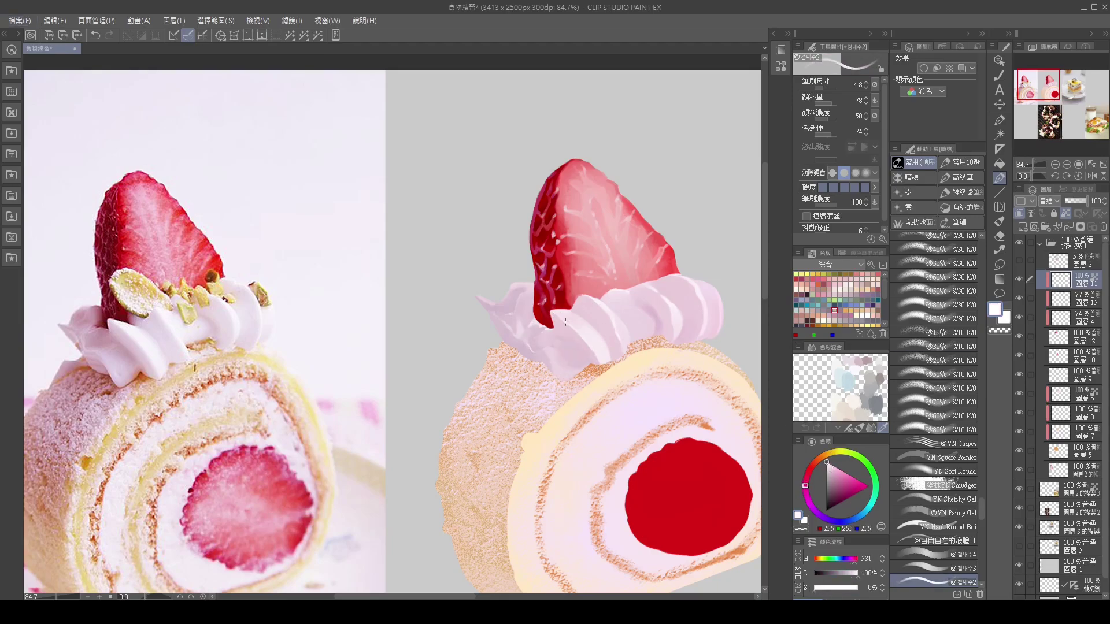
Step: Brighten the middle and right cream folds with pale pink strokes, varying the brush width
left_click(582, 297, "alt")
key("bracketleft")
key("bracketleft")
key("bracketleft")
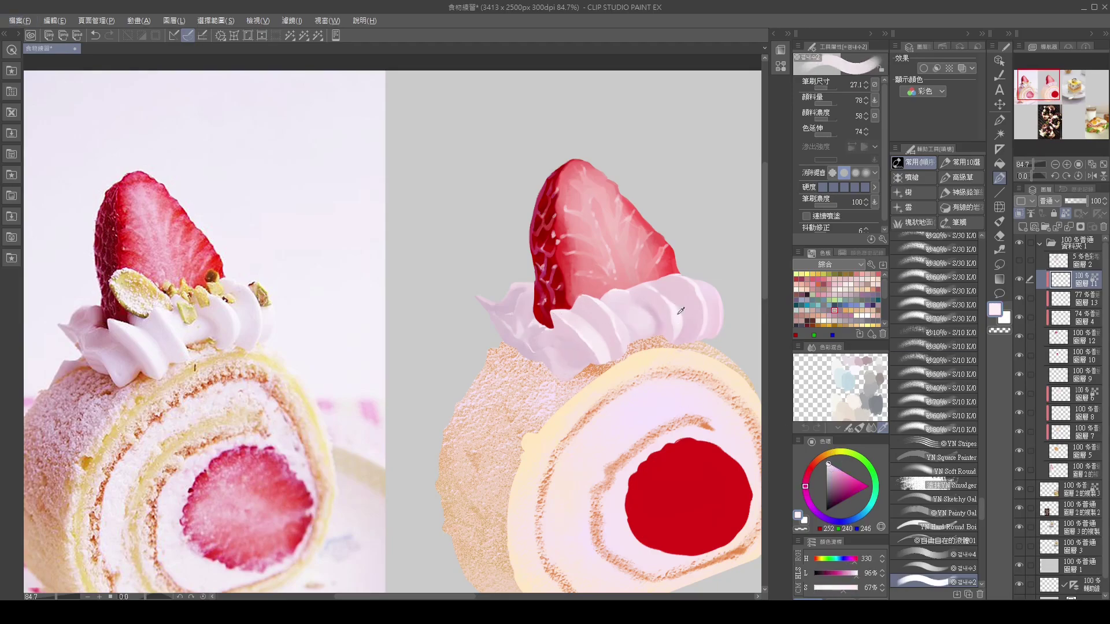
key("bracketright")
key("bracketright")
key("bracketright")
key("bracketright")
left_click(673, 275, "alt")
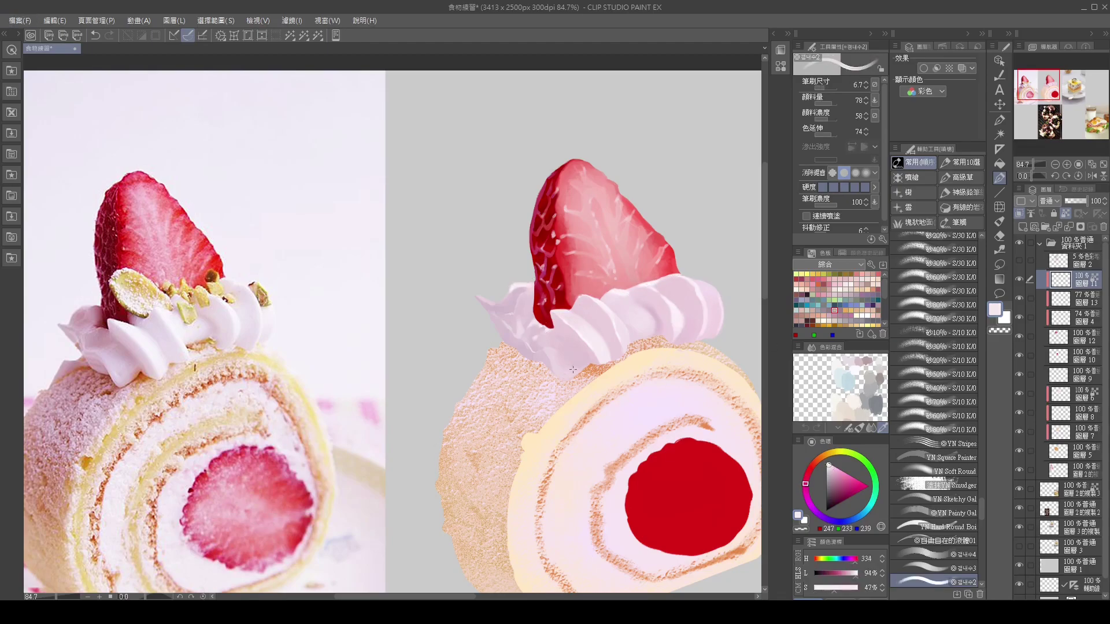
Step: Refine the lower left cream swirls with soft pinkish-white strokes in narrow and wider brush sizes
key("bracketleft")
key("bracketleft")
key("bracketleft")
left_click(521, 332, "alt")
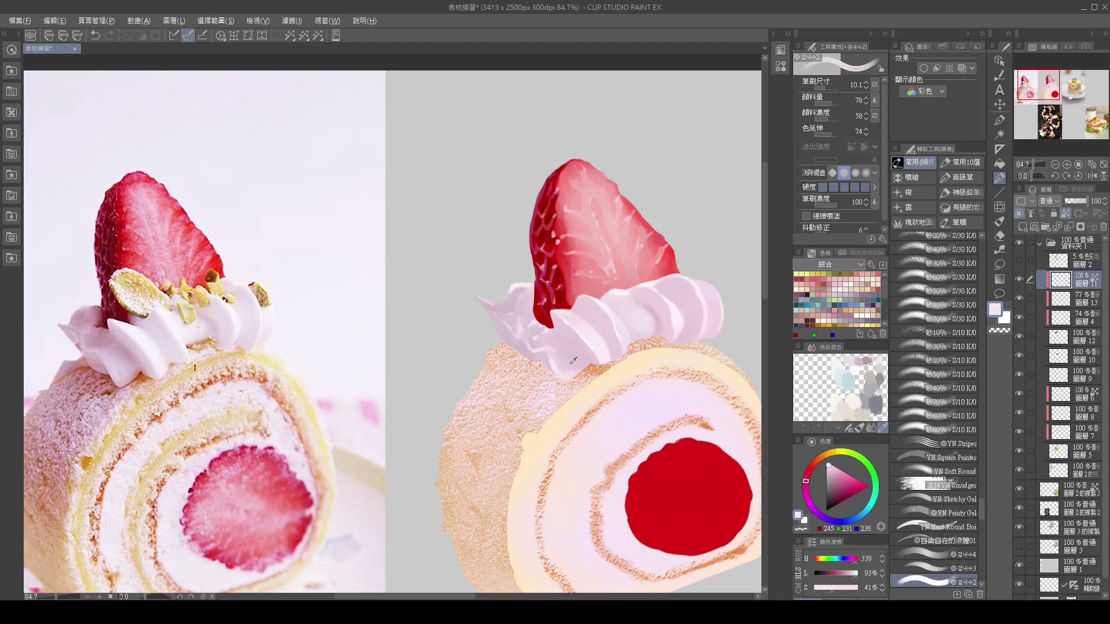
key("bracketright")
key("bracketright")
key("bracketright")
key("bracketright")
key("bracketright")
scroll(521, 333, "down", 3)
scroll(495, 328, "up", 2)
Step: Deepen the shadows in the left cream swirls beside the strawberry with muted mauve, blending into pale pink
left_click(495, 327, "alt")
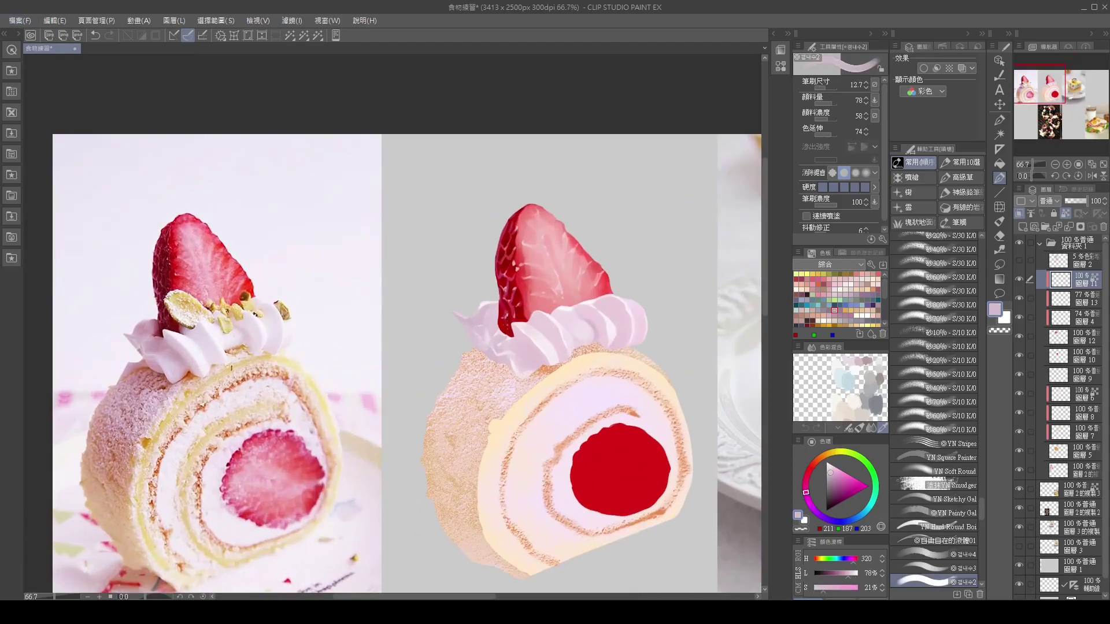
key("bracketleft")
key("bracketleft")
key("bracketleft")
key("bracketleft")
key("bracketleft")
key("bracketleft")
left_click(515, 333, "alt")
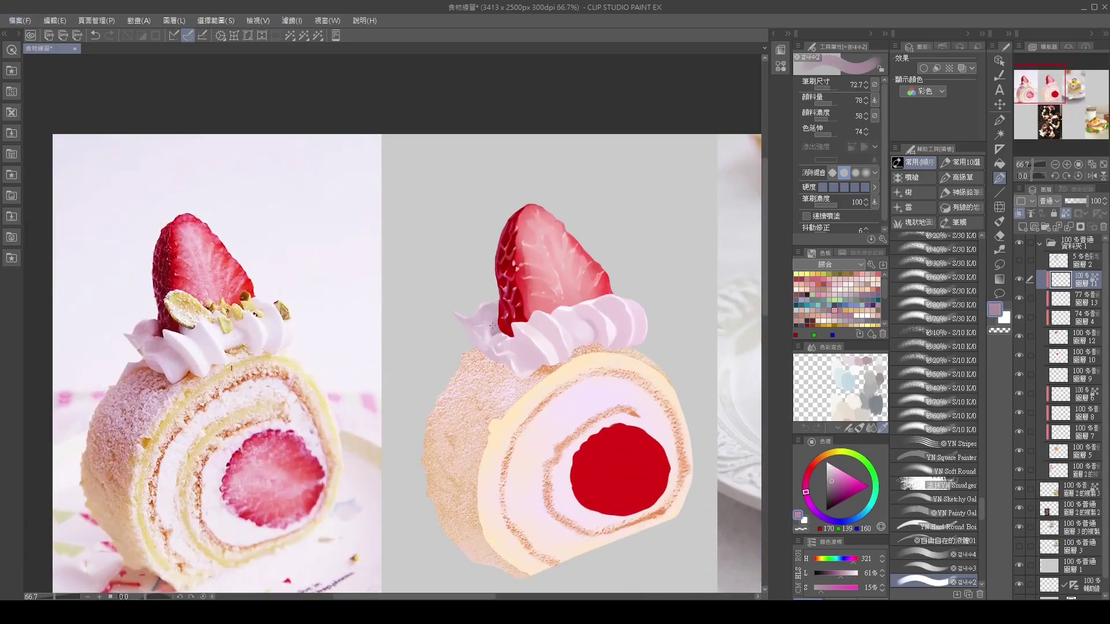
key("bracketright")
key("bracketright")
key("bracketright")
key("bracketright")
key("bracketright")
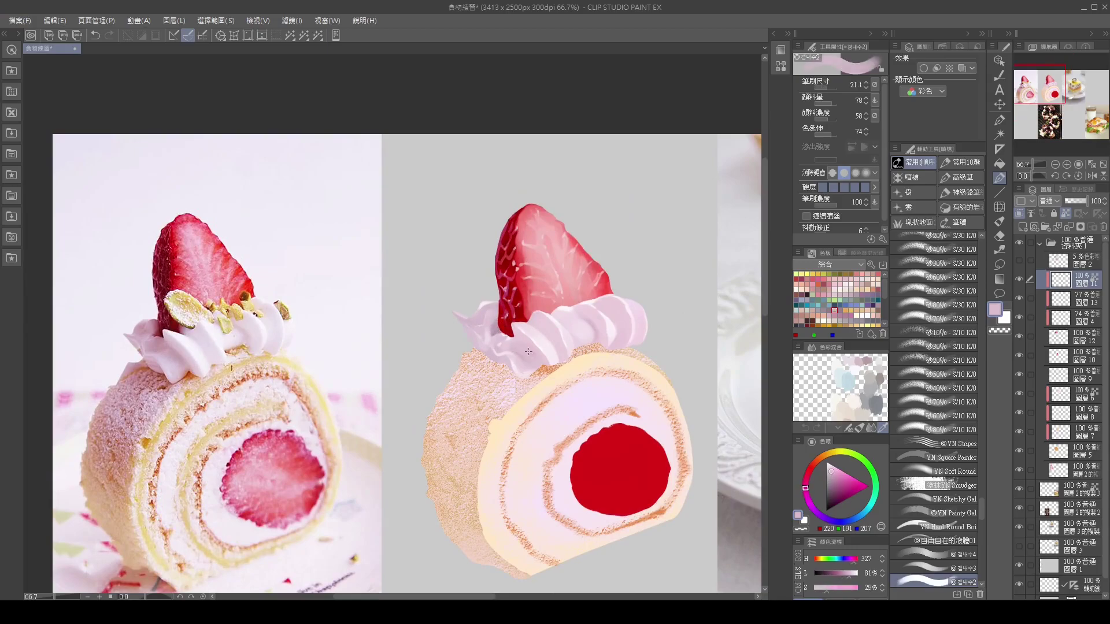
left_click(564, 311, "alt")
Step: Block in yellow-green pistachio pieces along the top of the cream on a new layer
scroll(636, 357, "down", 3)
scroll(639, 355, "up", 2)
left_click(1023, 227)
left_click(961, 162)
left_click(949, 365)
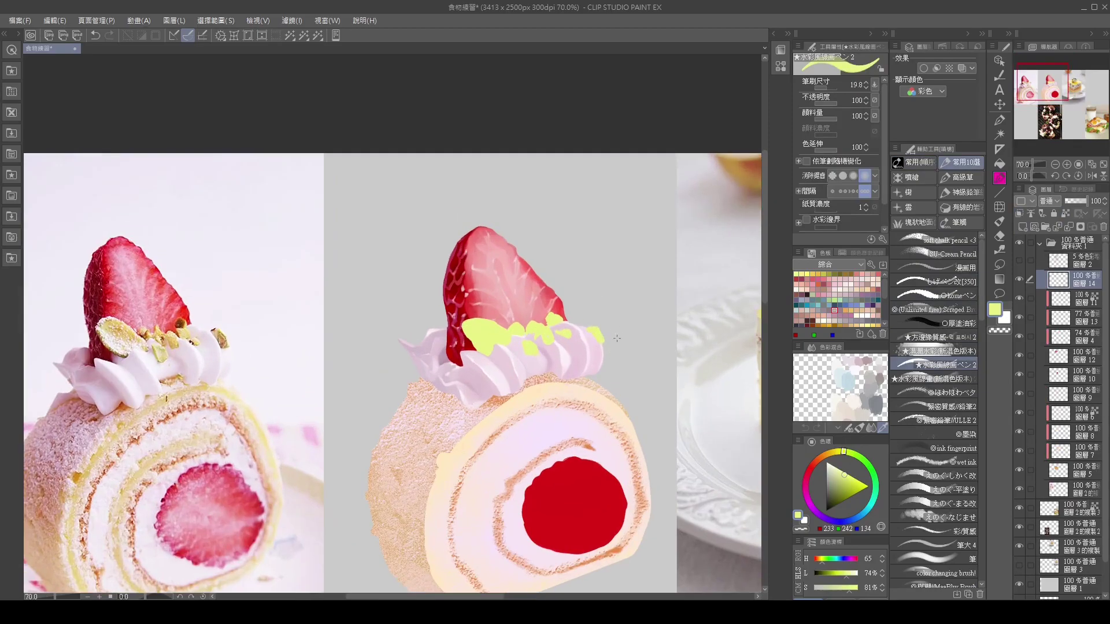
scroll(587, 358, "up", 1)
Step: Touch up the whipped cream on its own layer beneath the pistachios
left_click(580, 384, "ctrl+shift")
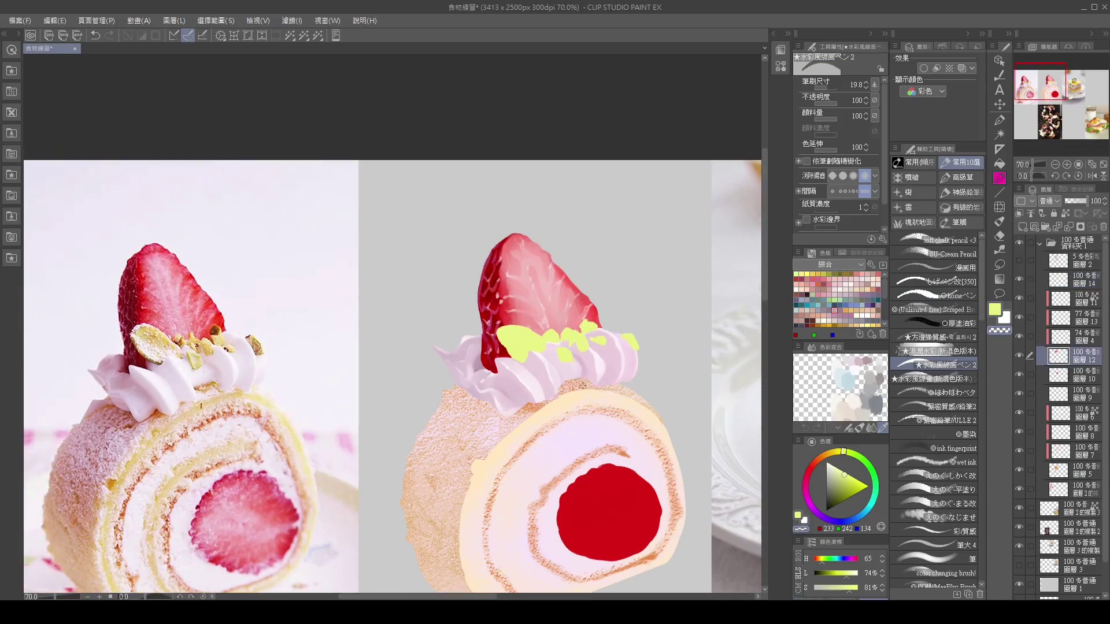
scroll(582, 386, "up", 2)
left_click(662, 406, "alt")
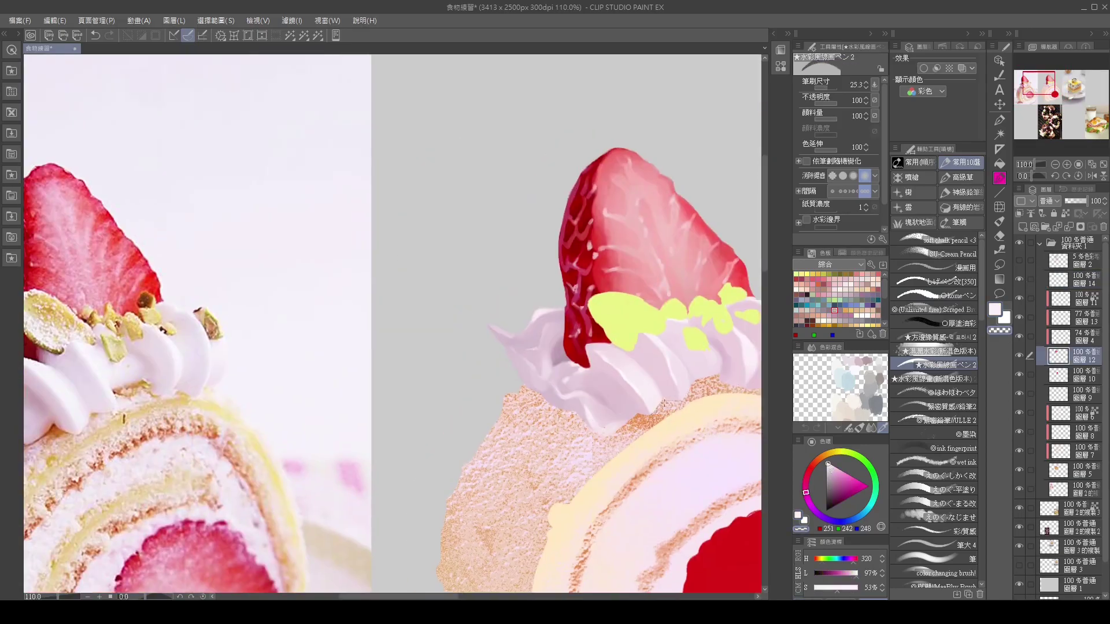
scroll(669, 404, "down", 3)
Step: Glaze olive yellow over the pistachio pieces on their layer with a textured brush
left_click(575, 342, "ctrl+shift")
left_click(575, 342, "alt")
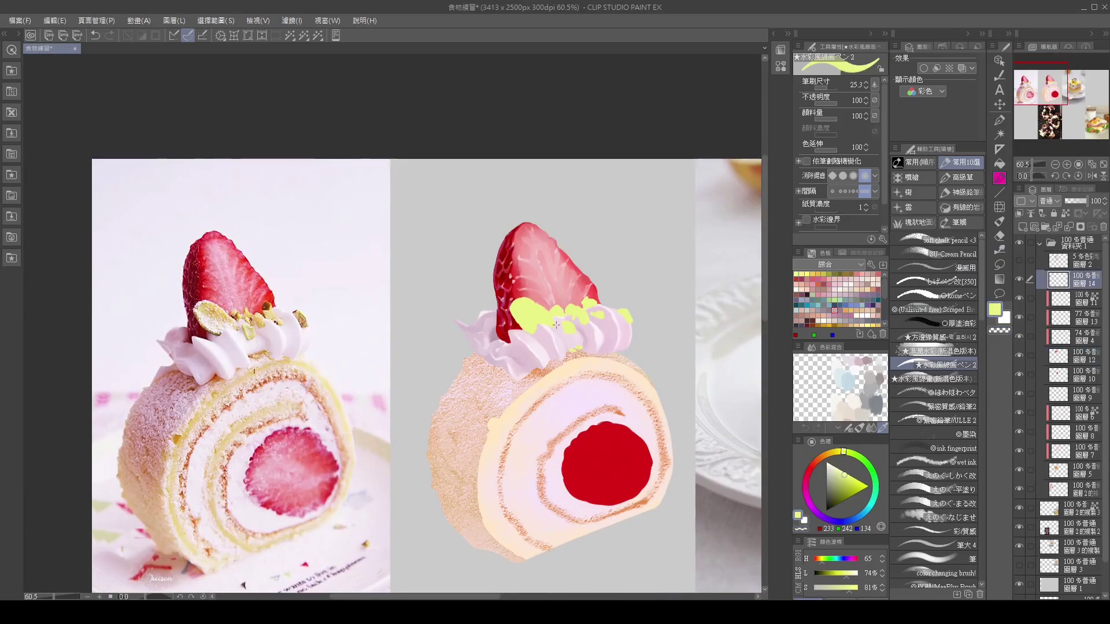
left_click(936, 337)
left_click_drag(520, 312, 573, 330)
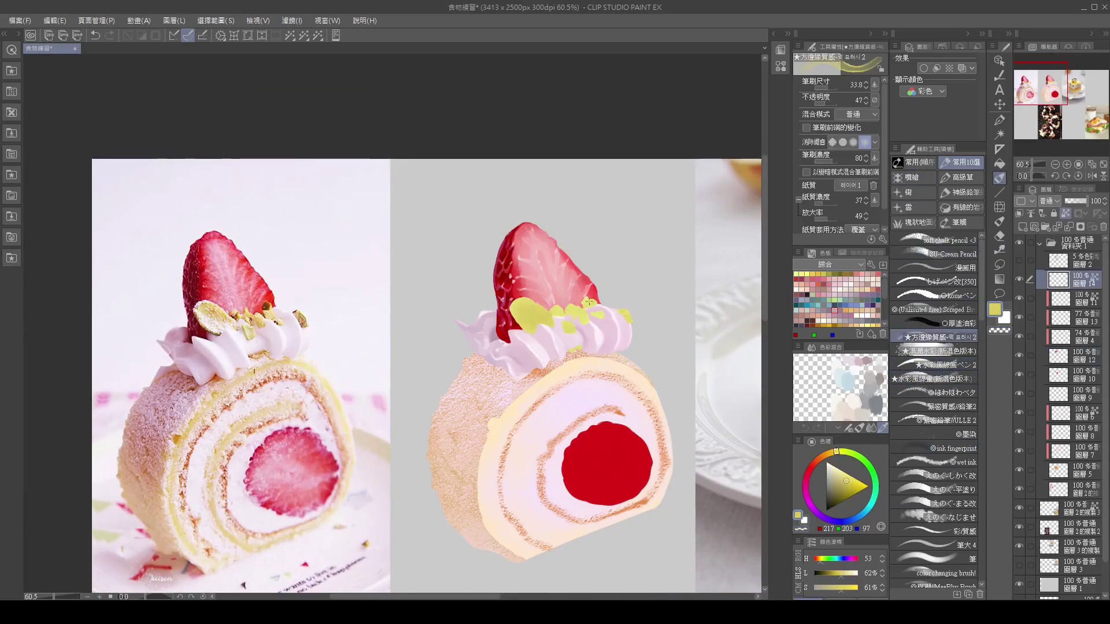
Step: Shade the far-right pistachio with reddish-brown and golden-brown strokes
scroll(585, 319, "up", 1)
left_click(657, 445, "alt")
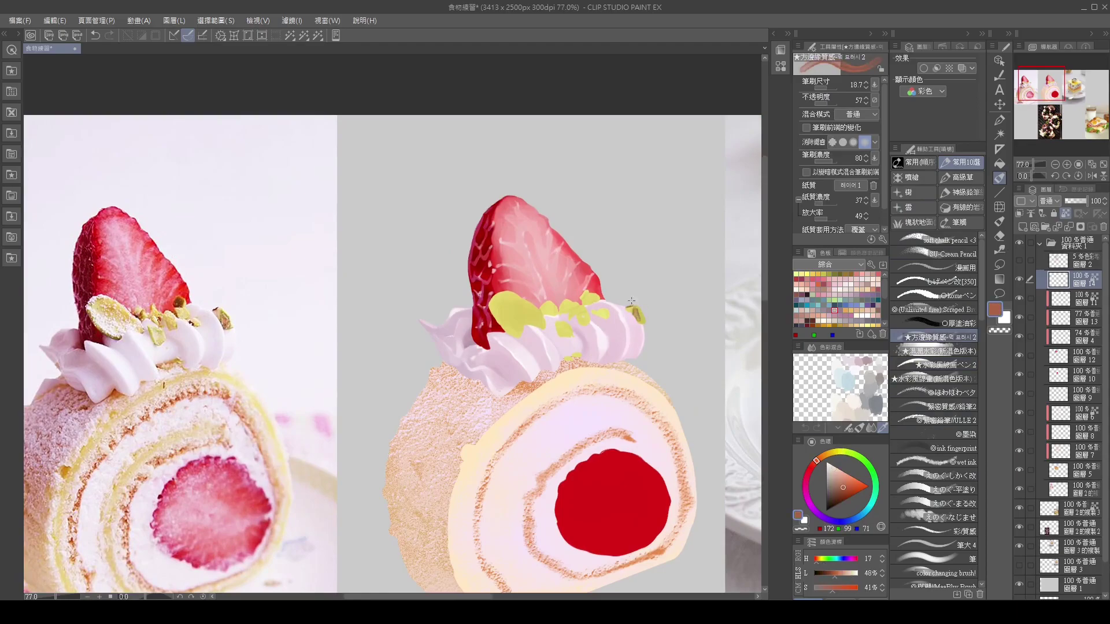
left_click_drag(626, 303, 661, 314)
left_click(620, 308, "alt")
left_click(641, 319, "alt")
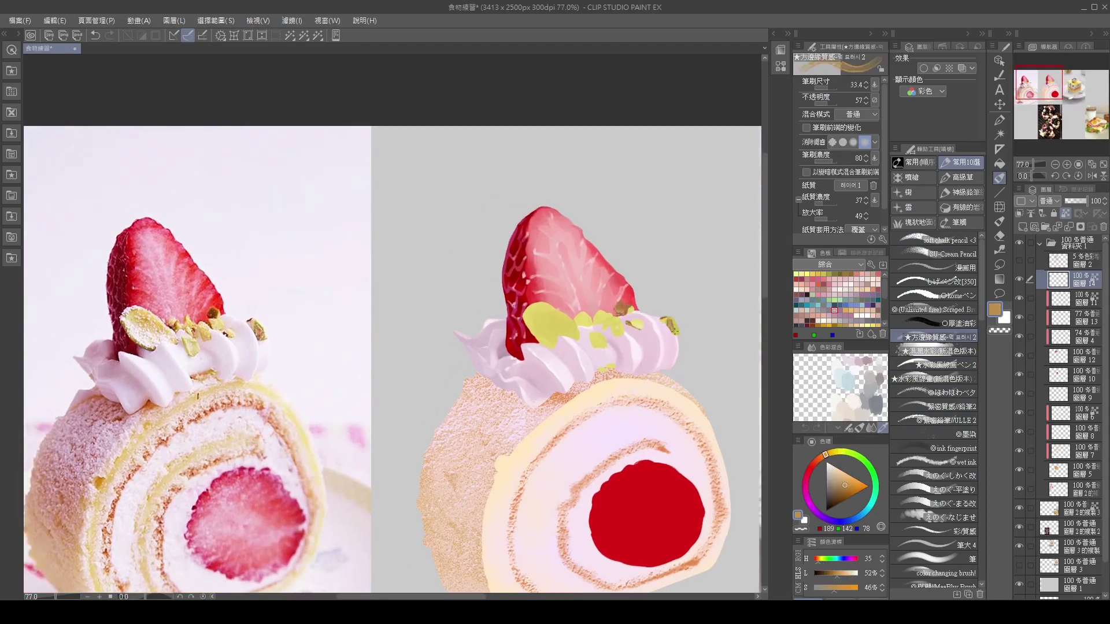
Step: Model the middle pistachios and the large slice's rim with golden-brown, orange-brown and green accents
left_click(604, 325, "alt")
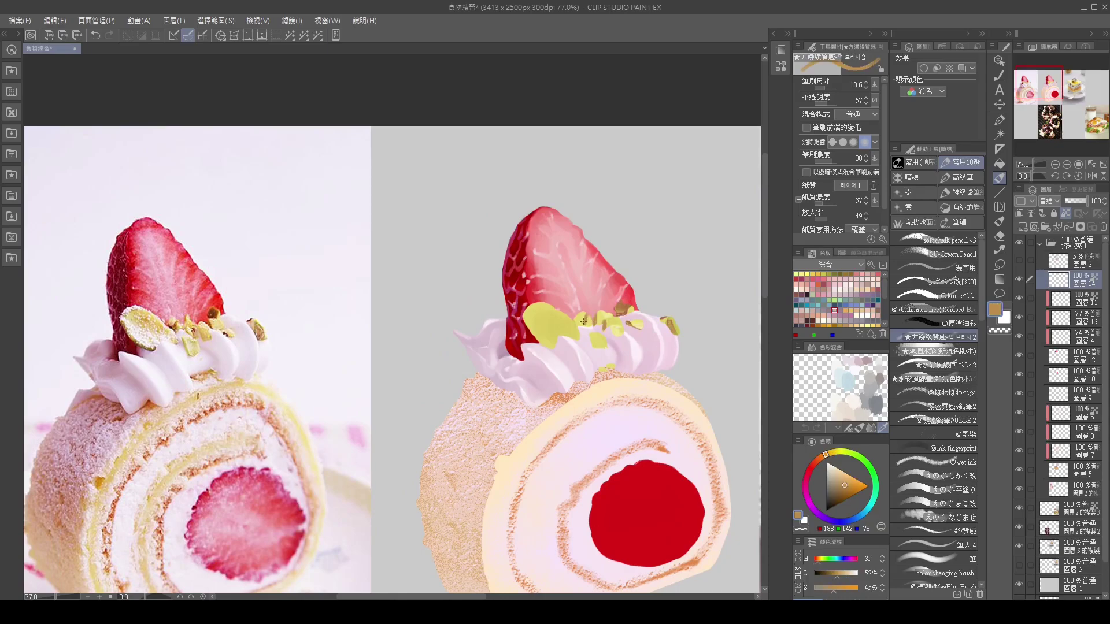
left_click(605, 328, "alt")
left_click(619, 383, "alt")
left_click(544, 313, "alt")
left_click(527, 318, "alt")
left_click(546, 348, "alt")
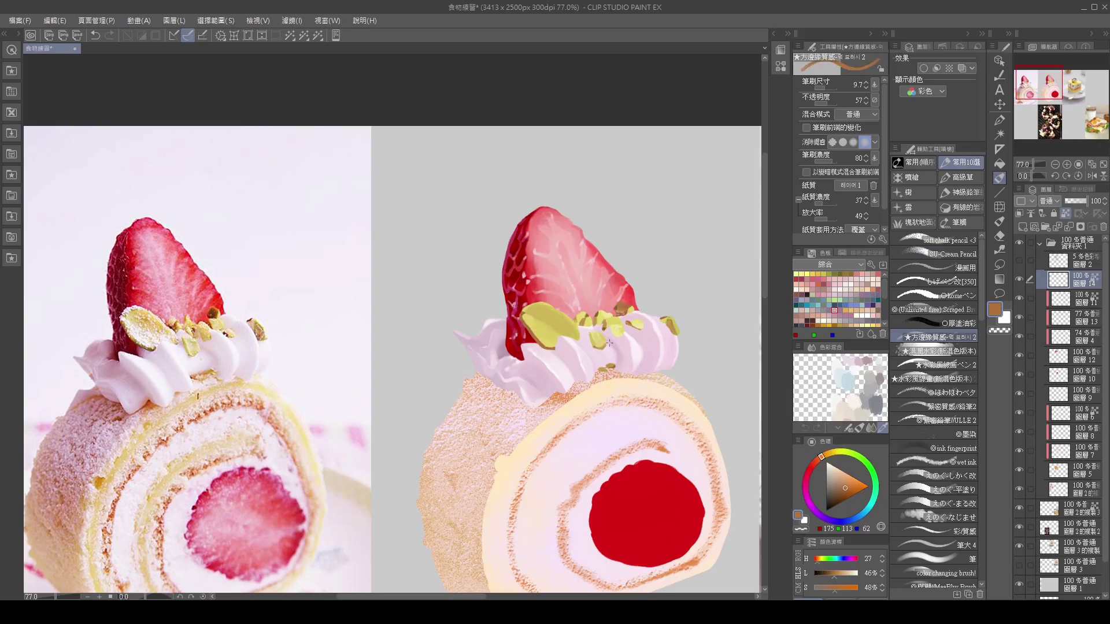
left_click(535, 314, "alt")
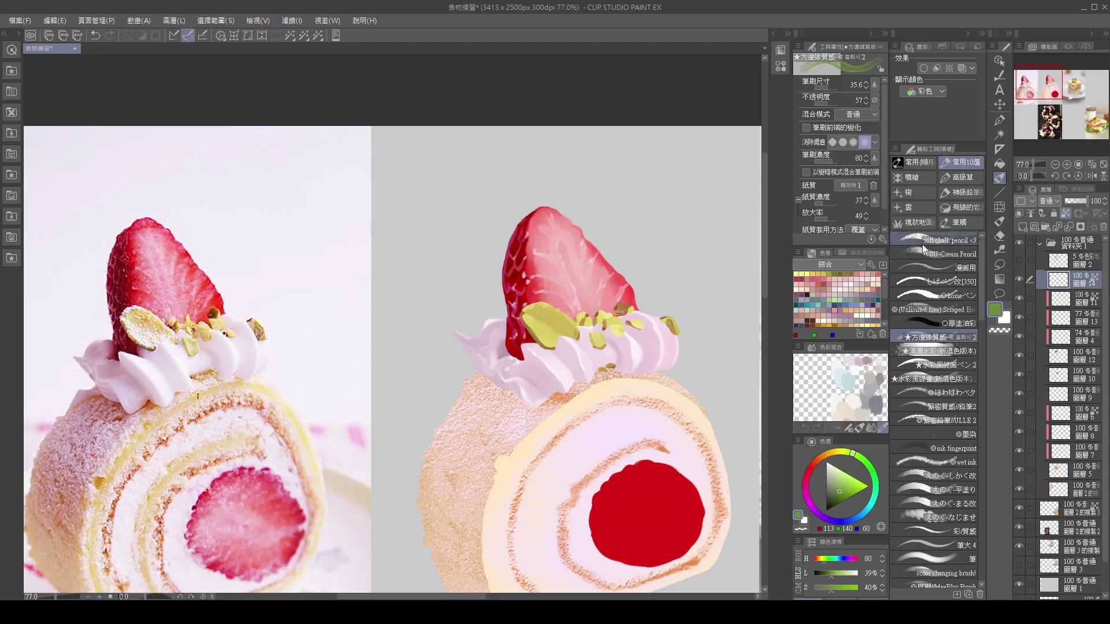
Step: Dust the large pistachio slice with white using the paw texture pen and save the file
key("p")
key("x")
mouse_move(553, 331)
left_mouse_down()
mouse_move(529, 322)
mouse_move(615, 328)
mouse_move(548, 323)
left_mouse_up()
key("ctrl+s")
scroll(545, 315, "down", 2)
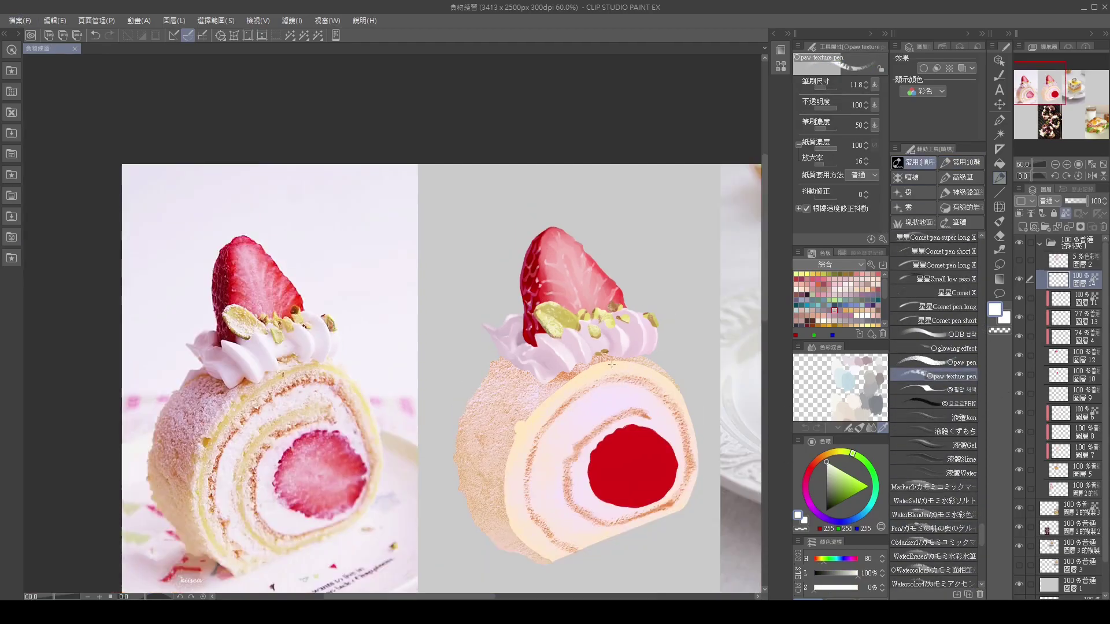
Step: Lower the spiral layer's opacity to 56% and wash pale peach texture over the cake's cut face
left_click(1068, 476)
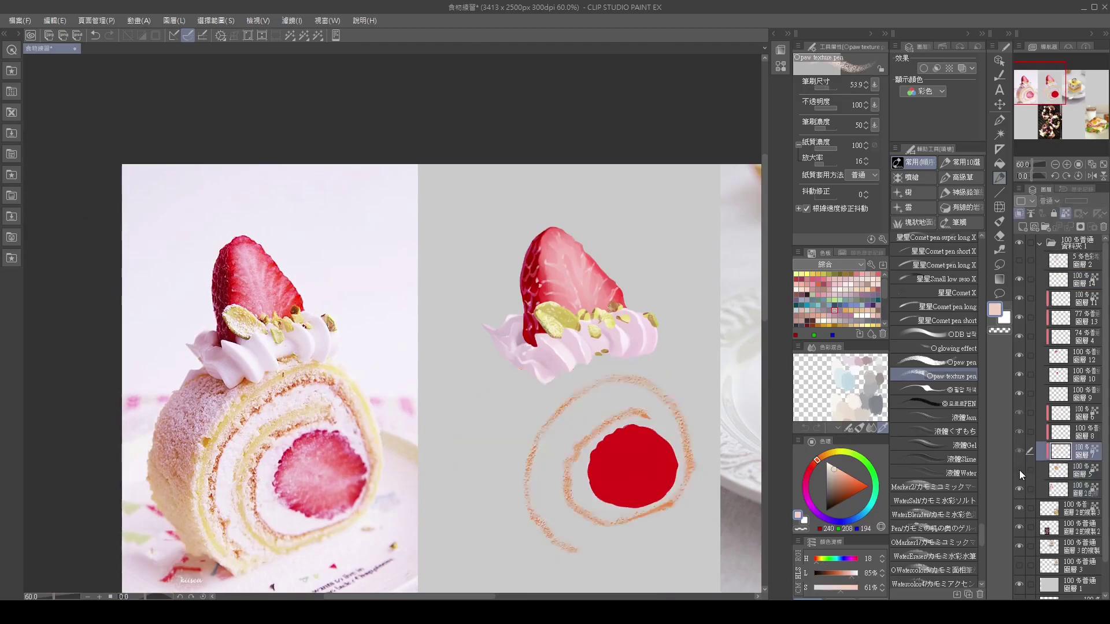
left_click(1079, 421)
left_click(1041, 393)
key("alt+bracketleft")
left_click(659, 342, "alt")
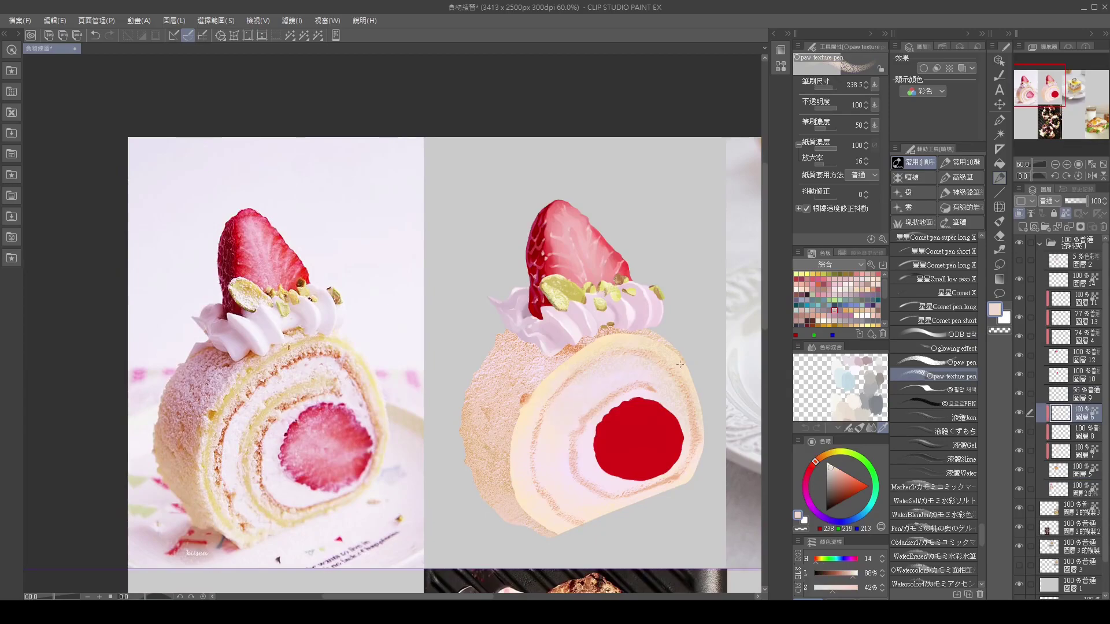
scroll(934, 405, "down", 5)
left_click(934, 382)
mouse_move(596, 382)
left_mouse_down()
mouse_move(537, 478)
mouse_move(581, 526)
left_mouse_up()
key("ctrl+z")
key("ctrl+z")
Step: Stipple peach tones over the upper and left outer band of the cut face with Dirtbrush 5
left_click(957, 562)
left_click(535, 405, "alt")
left_click(535, 491, "alt")
mouse_move(604, 347)
left_mouse_down()
mouse_move(555, 396)
mouse_move(648, 367)
mouse_move(691, 389)
mouse_move(625, 342)
left_mouse_up()
left_click(640, 341, "alt")
mouse_move(553, 486)
left_mouse_down()
mouse_move(518, 435)
mouse_move(521, 404)
left_mouse_up()
Step: Extend the peach texture around the inner spiral of the cut face and merge the layer down
left_click(593, 361, "alt")
left_click_drag(593, 361, 642, 382)
left_click_drag(578, 405, 564, 474)
left_click(599, 407, "alt")
key("ctrl+e")
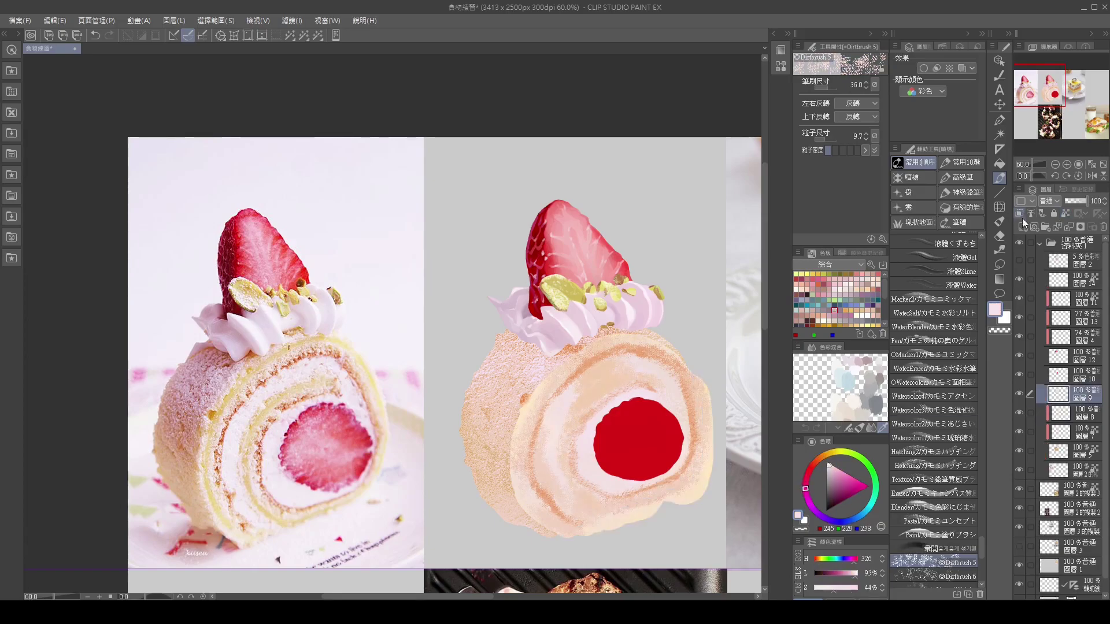
Step: Clip the merged layer to the cake shape and add light peach texture to the cut face's bands
left_click(584, 419, "alt")
left_click_drag(538, 393, 558, 426)
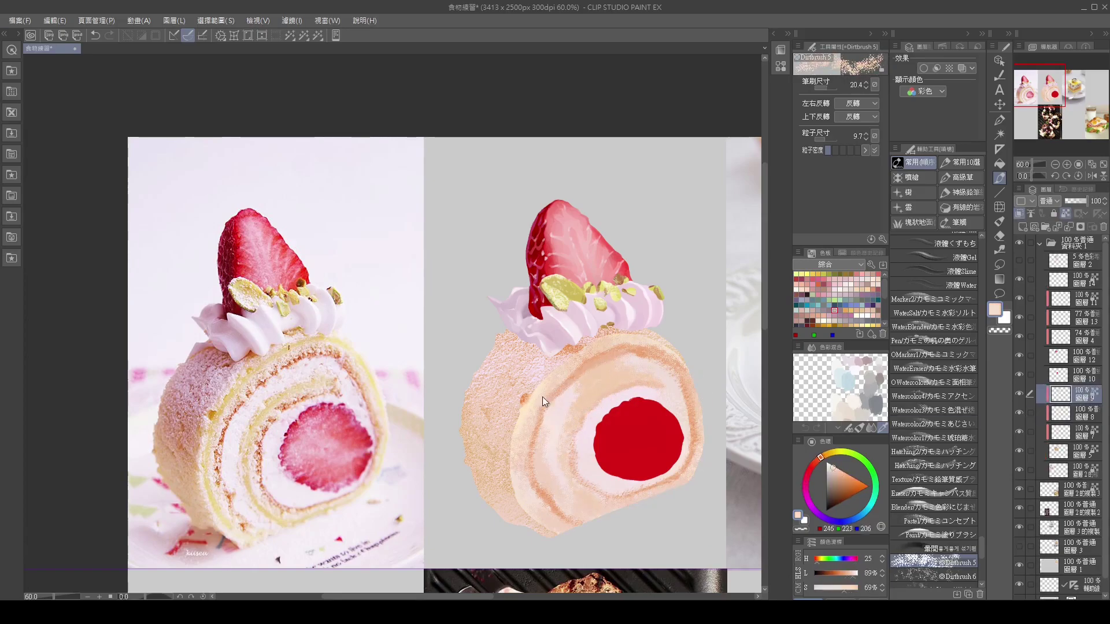
left_click(558, 426, "alt")
left_click_drag(602, 364, 647, 381)
mouse_move(517, 423)
left_mouse_down()
mouse_move(521, 482)
mouse_move(544, 467)
left_mouse_up()
Step: Soften the outer bands of the cut face with pale peach using The Robin Sketcher brush
key("period")
key("ctrl+z")
key("period")
left_click(608, 343, "alt")
left_click(691, 380, "alt")
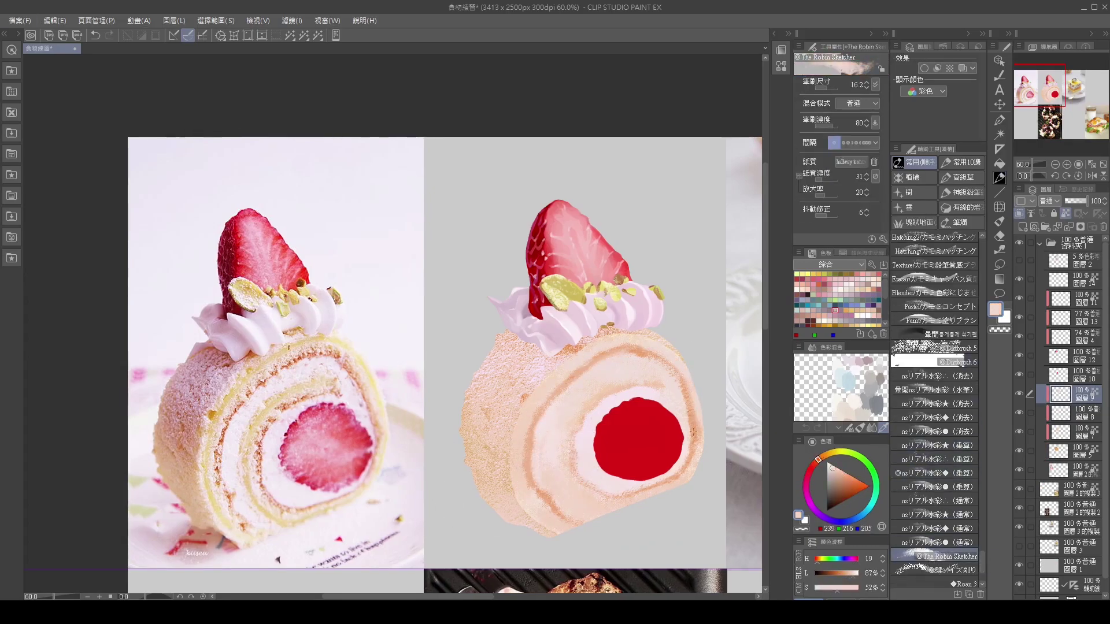
Step: Redraw the inner sponge spiral in orange-peach and clean the surrounding cream with pale pink
left_click(585, 486, "alt")
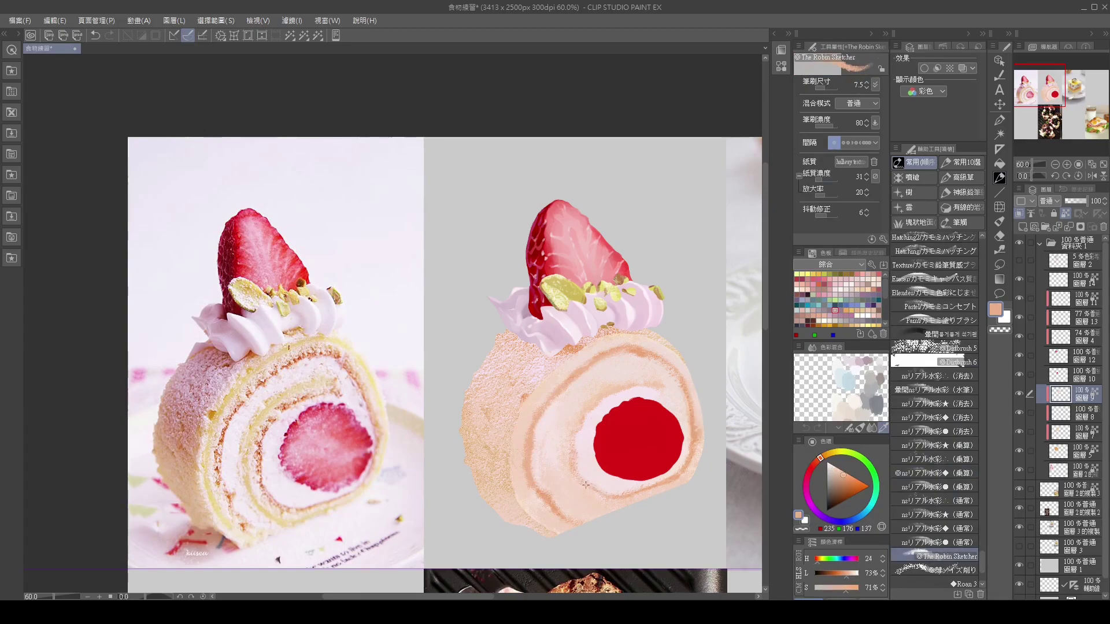
left_click_drag(606, 396, 666, 382)
left_click(666, 382, "alt")
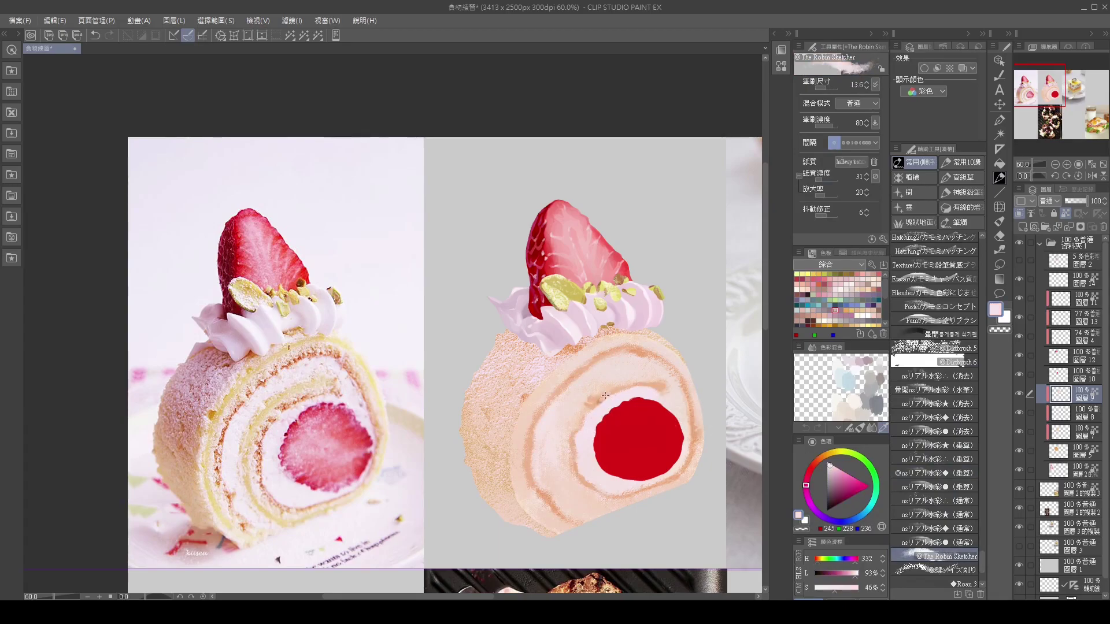
left_click(581, 479, "alt")
left_click(601, 493, "alt")
Step: Shift the red strawberry filling slightly to the right and adjust its outline with Liquify
left_click(1061, 375)
key("ctrl+t")
key("Return")
key("j")
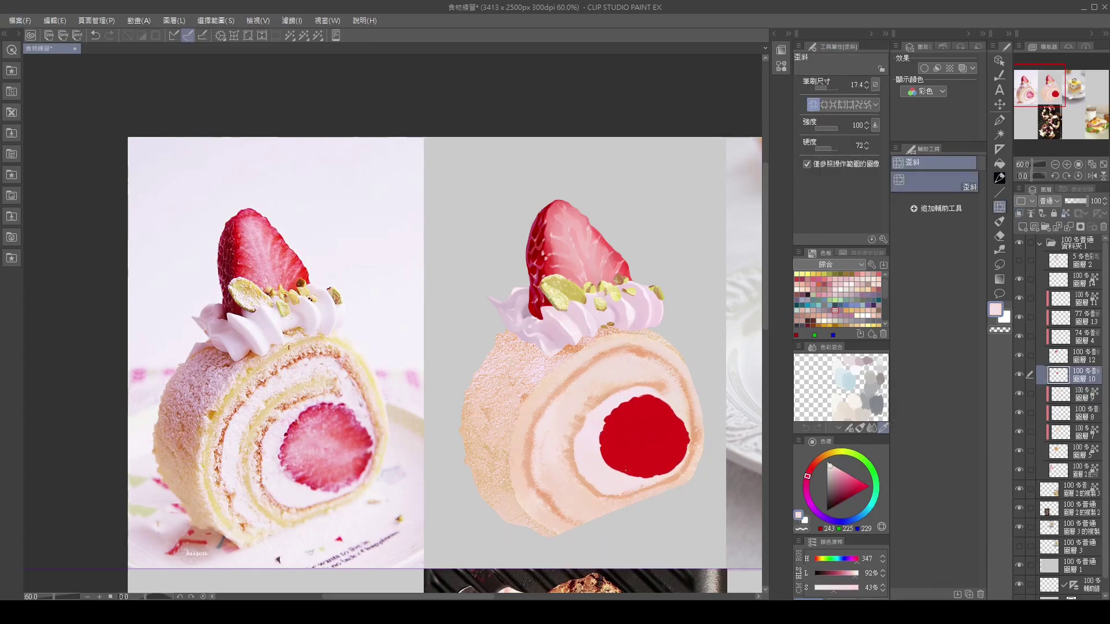
Step: Lighten the cream bands between the spiral lines with pale pink and peach, narrowing the brush
key("b")
left_click(562, 471, "alt")
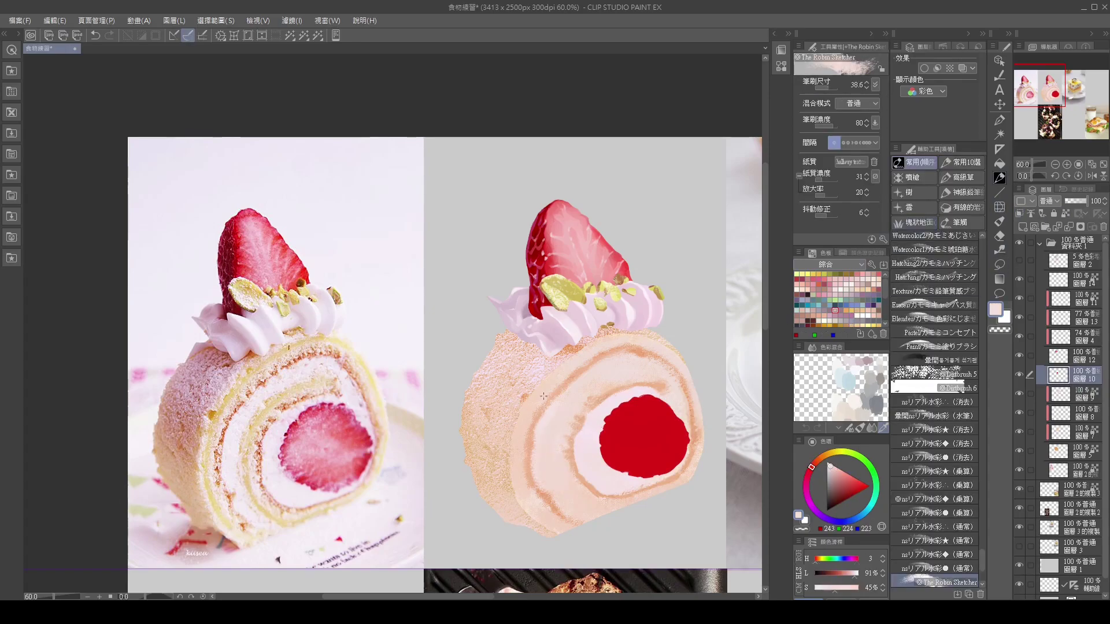
key("e")
key("b")
left_click(580, 529, "alt")
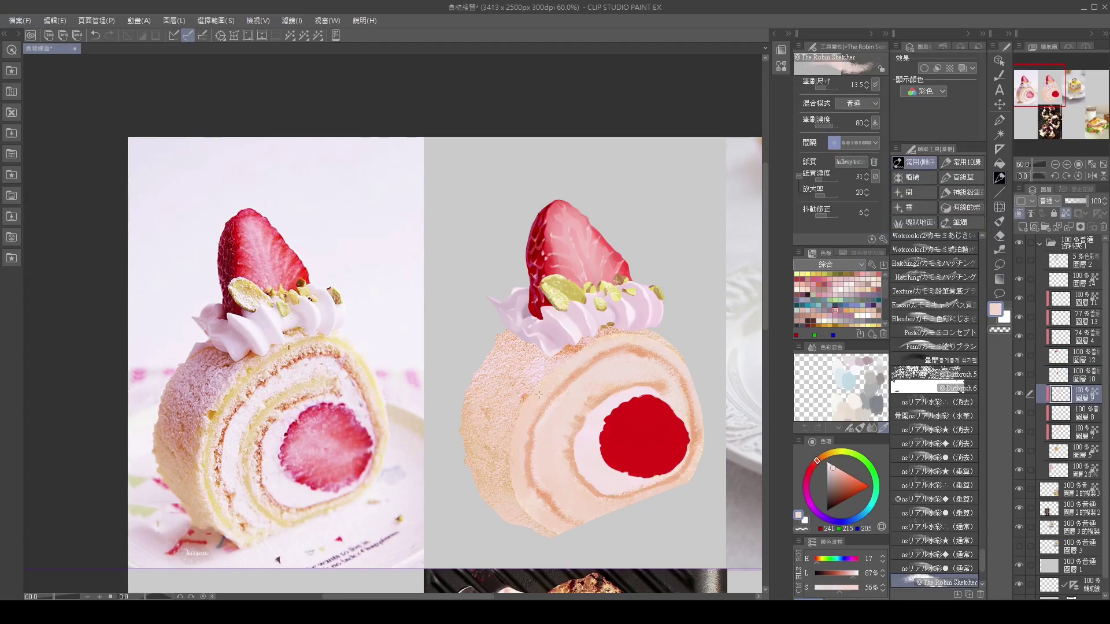
left_click(617, 345, "alt")
key("bracketleft")
key("bracketleft")
key("bracketleft")
key("bracketleft")
key("bracketleft")
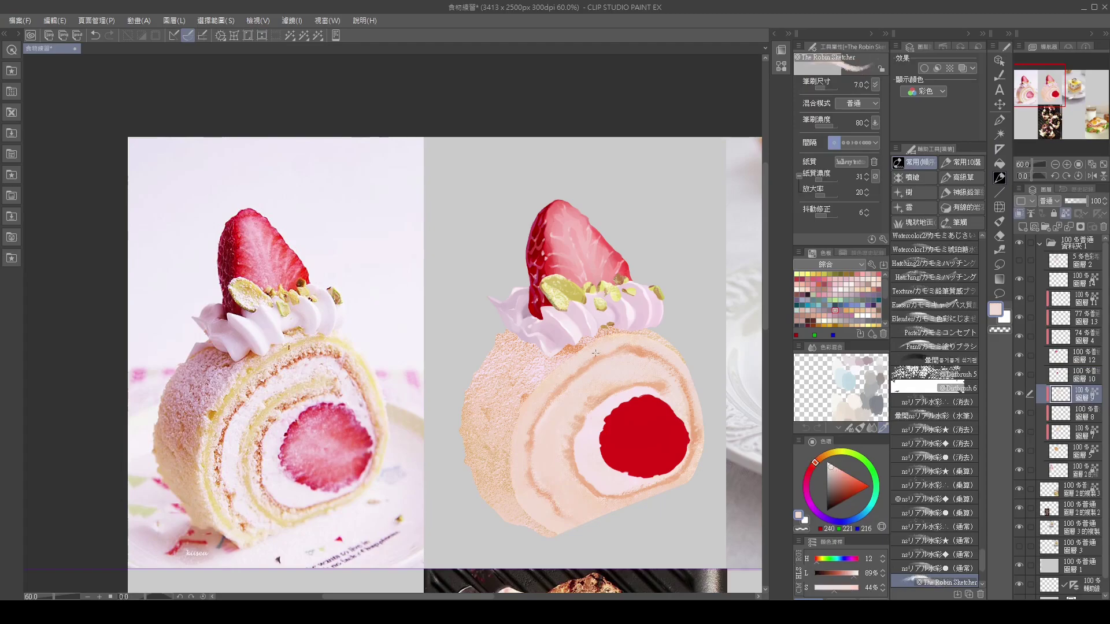
Step: Roughen and darken the outer spiral line with orange-brown using the textured brush at size 10
scroll(552, 407, "up", 2)
key("b")
left_click(597, 327, "alt")
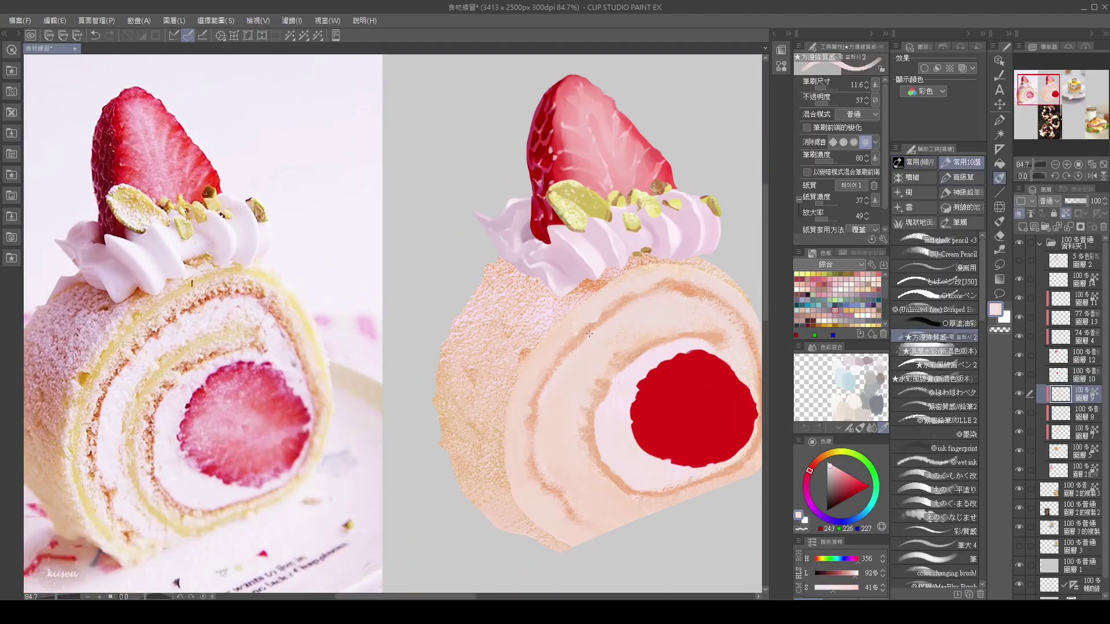
key("bracketleft")
left_click(544, 383, "alt")
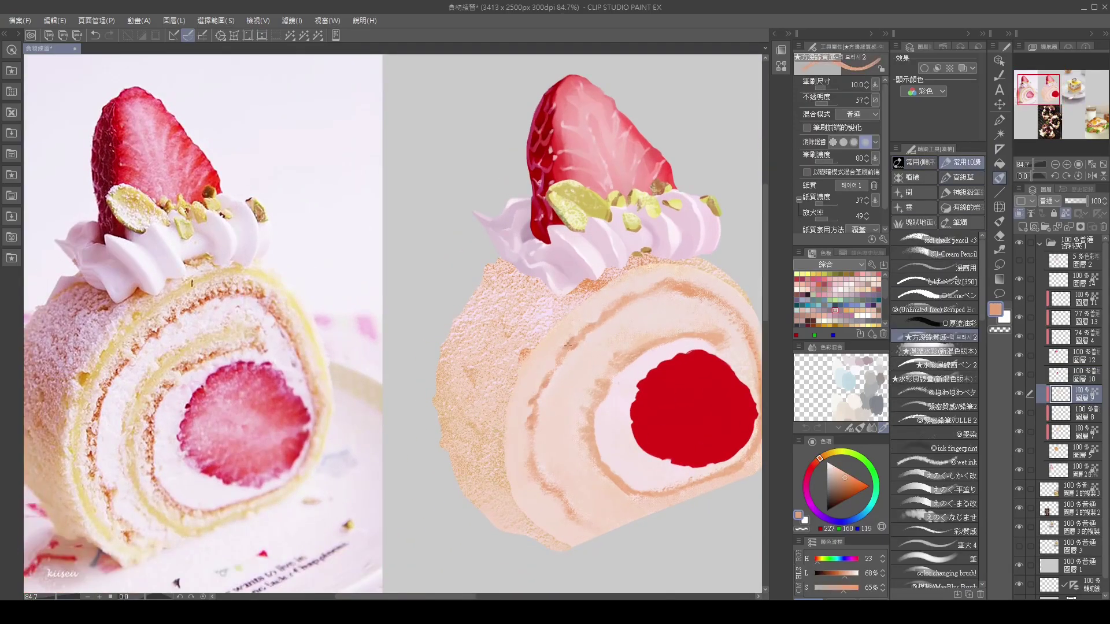
left_click_drag(636, 296, 615, 261)
left_click(512, 412, "alt")
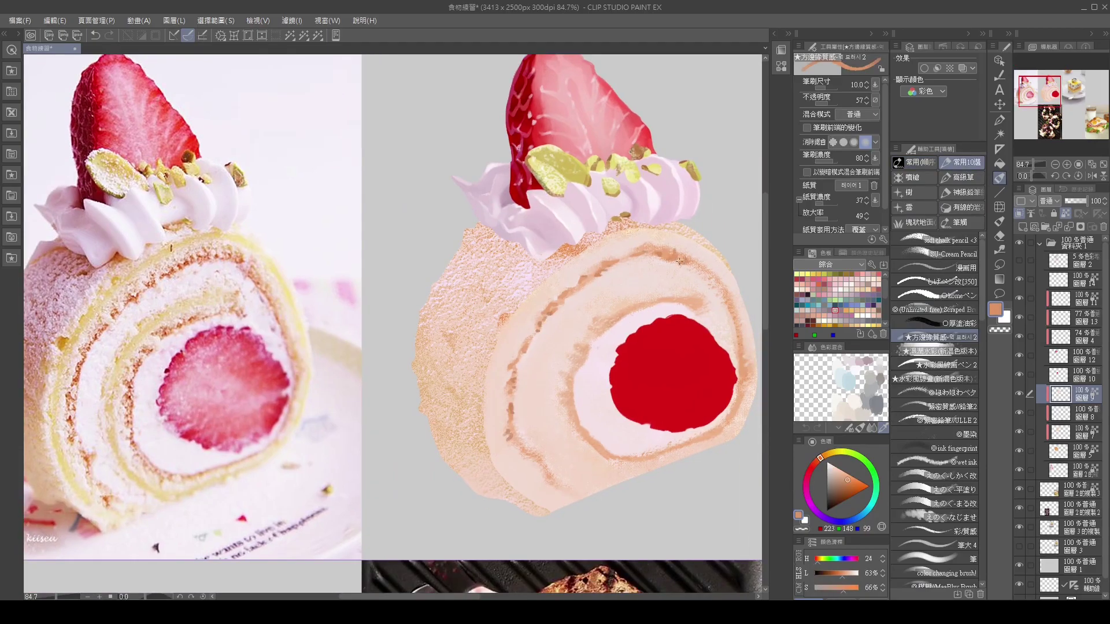
Step: Paint pale pink cream beside the inner spiral line with a wider textured brush
left_click(588, 352, "alt")
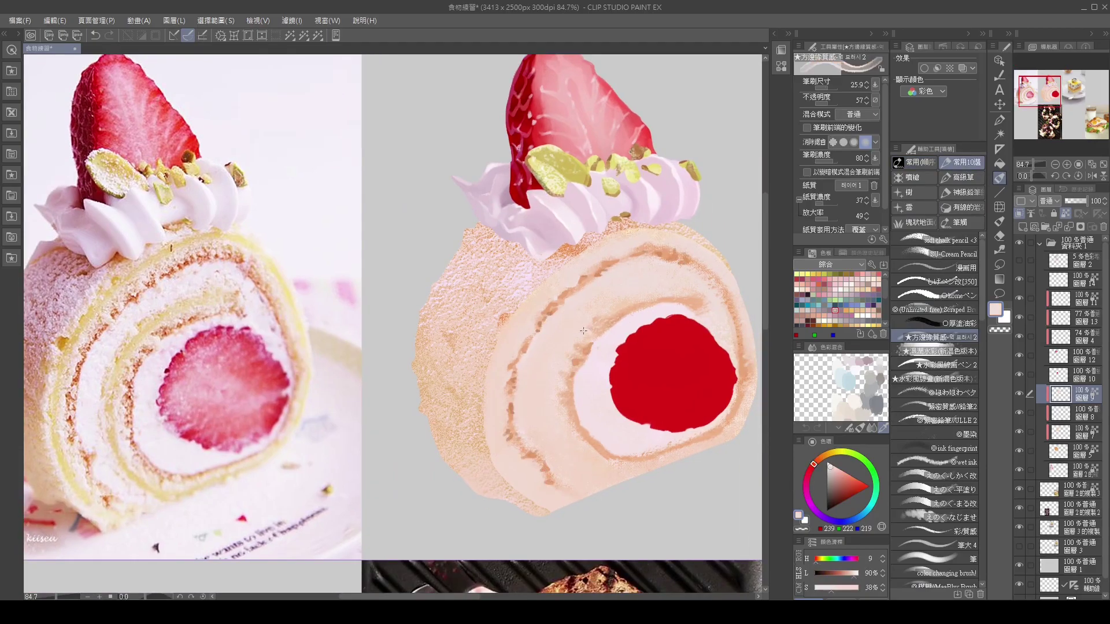
key("bracketright")
key("bracketright")
Step: Define the right and lower spiral lines around the strawberry filling with orange-peach strokes of varied width
left_click(688, 304, "alt")
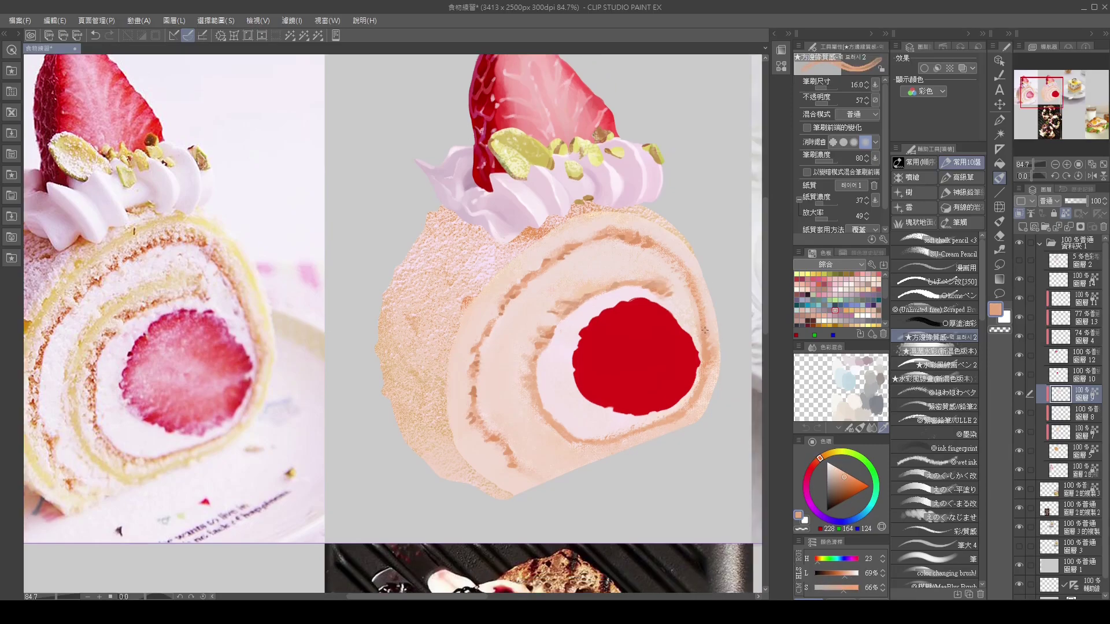
key("bracketleft")
key("bracketleft")
key("bracketleft")
key("bracketleft")
left_click(590, 355, "alt")
key("bracketright")
left_click(569, 414, "alt")
Step: Paint pale yellow sponge along the cut face's outer rim with the pastel brush, using sampled peach-yellow tones
key("ctrl+minus")
key("b")
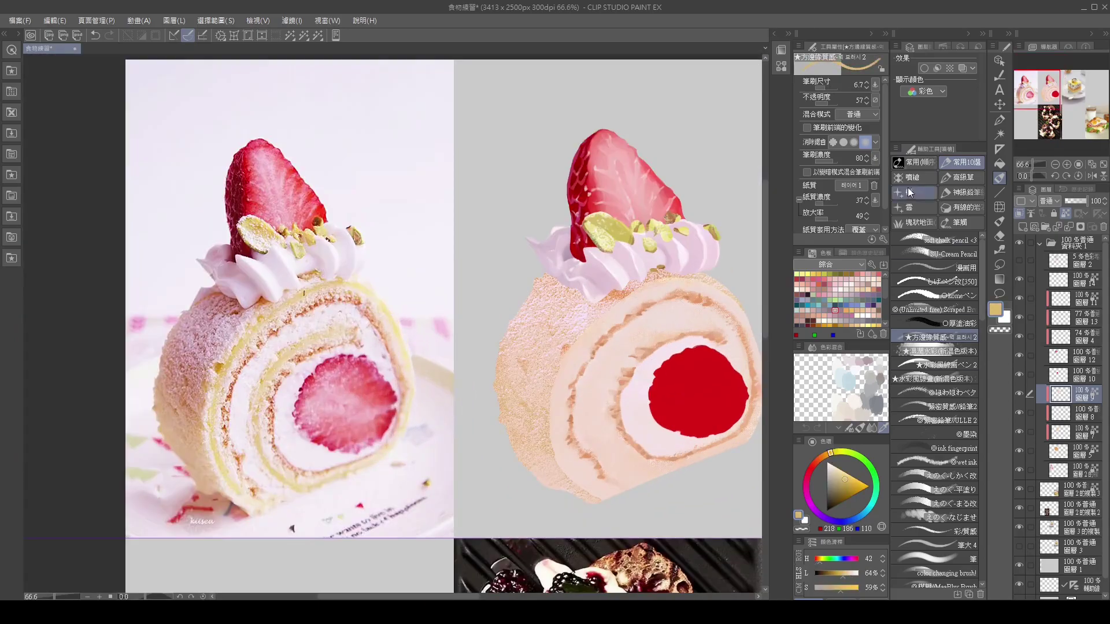
left_click(565, 453, "alt")
left_click(857, 481)
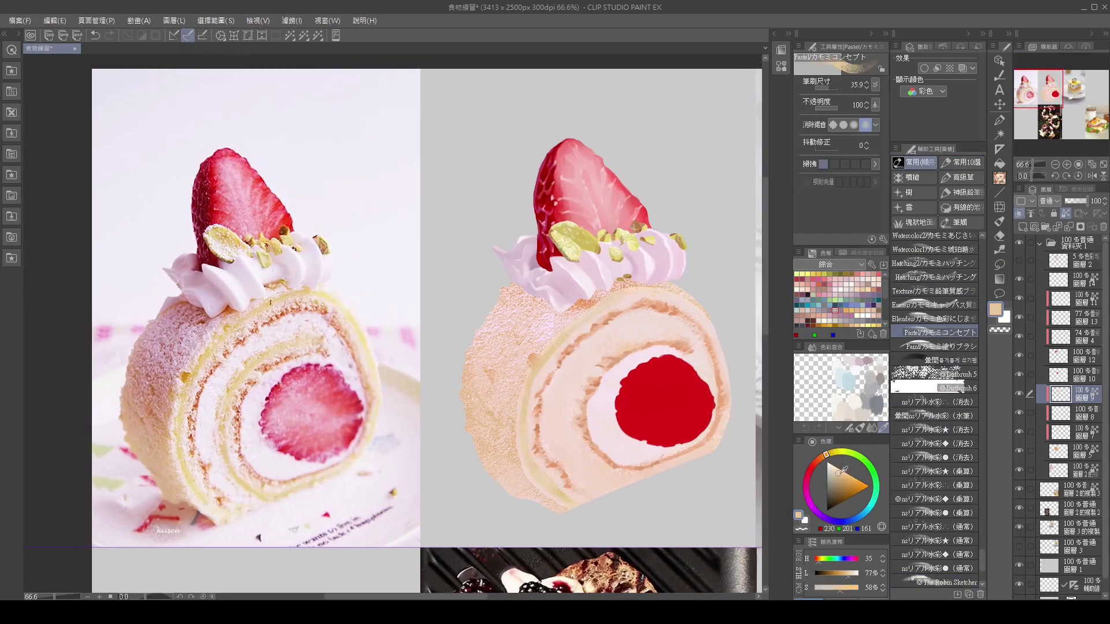
left_click(718, 335, "alt")
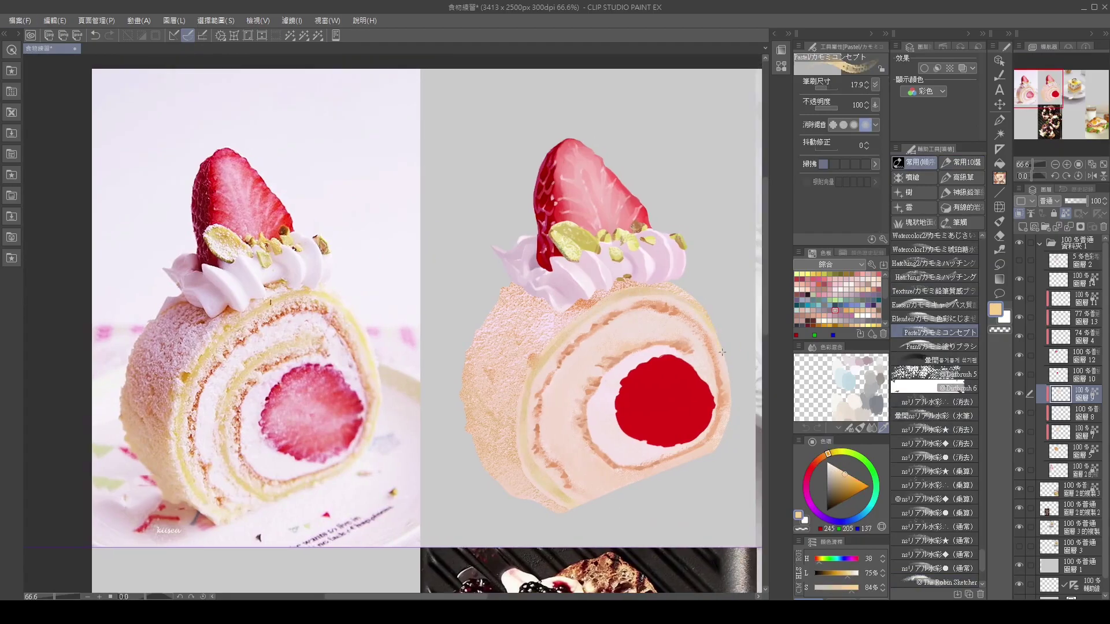
Step: Add muted yellow sponge beside the inner spiral line and stronger yellow accents with the pastel brush at size 13.5
left_click(568, 396, "alt")
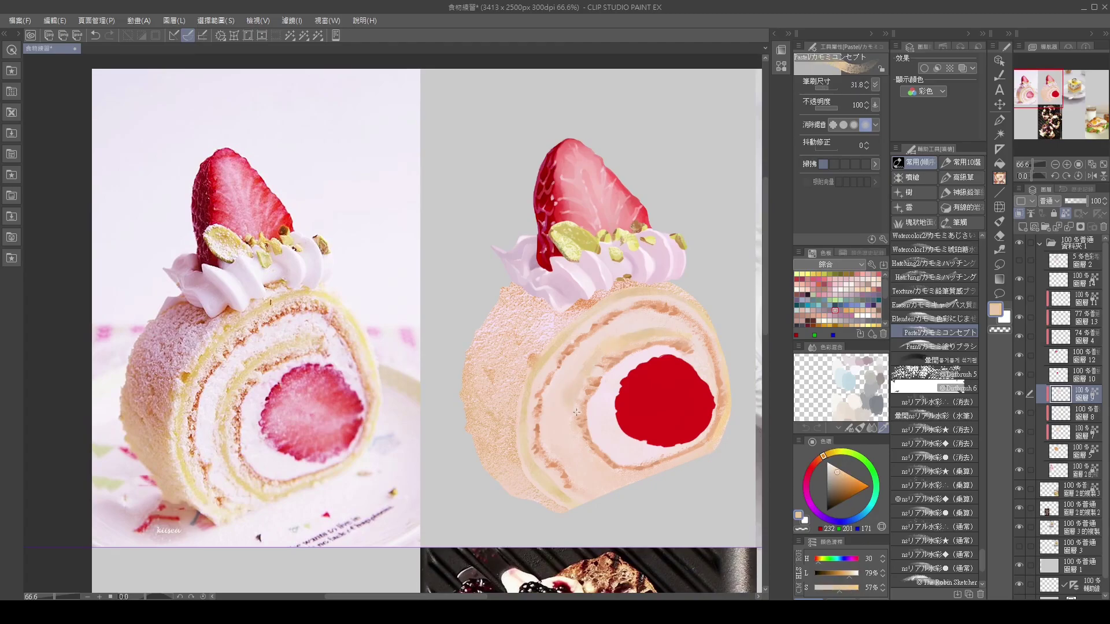
left_click(581, 451, "alt")
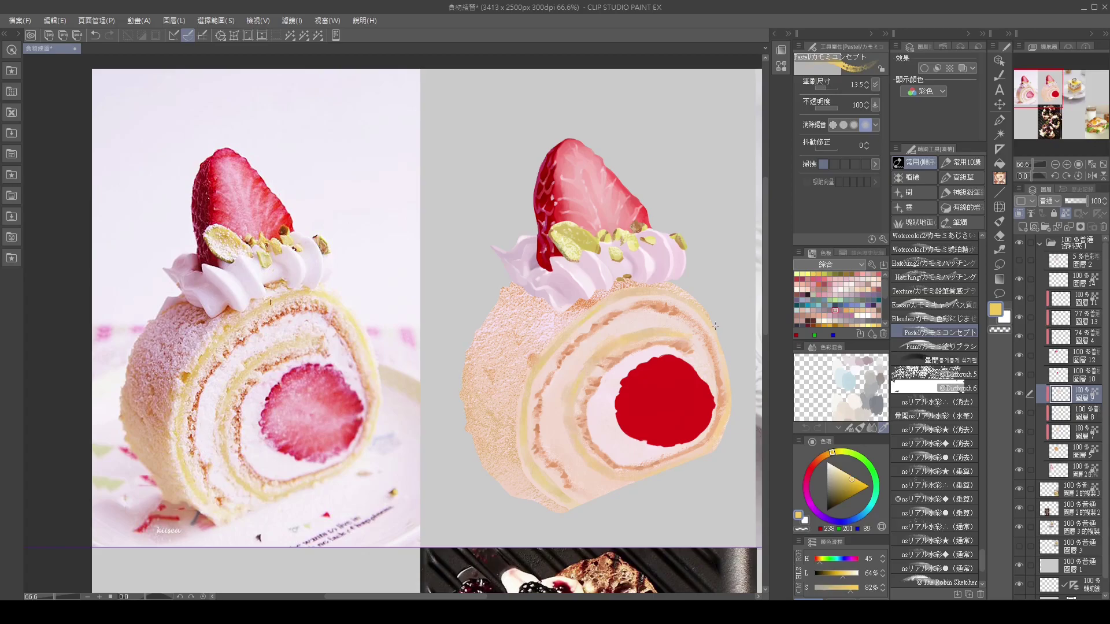
left_click(638, 353, "alt")
Step: Lighten the upper and right cream bands with pale pink using the paw pen at about size 36
key("b")
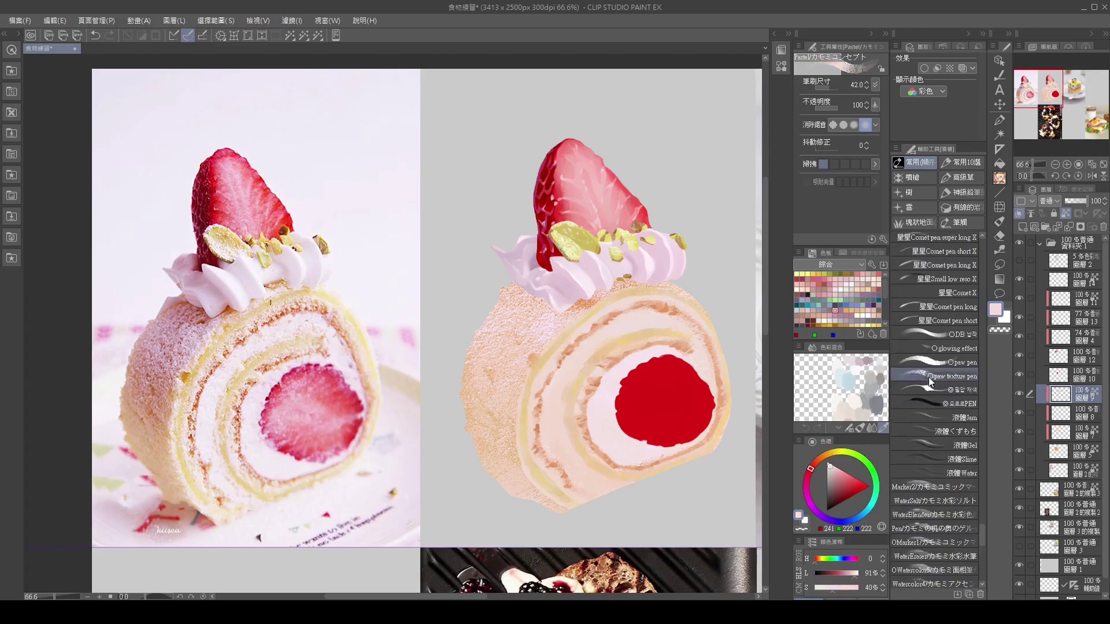
left_click(698, 338, "alt")
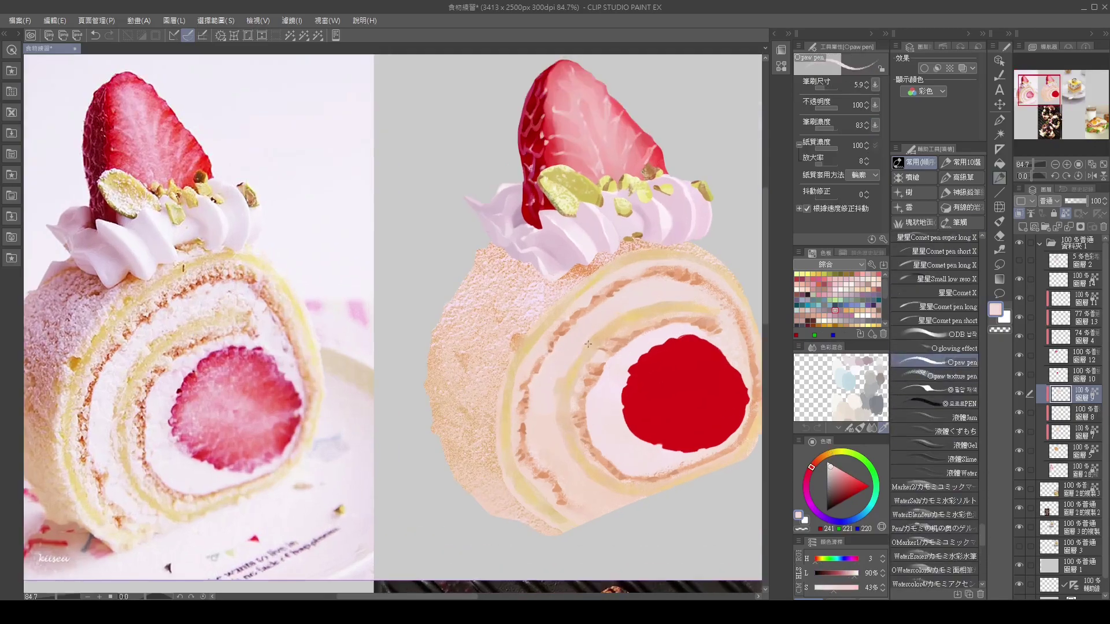
scroll(698, 338, "up", 2)
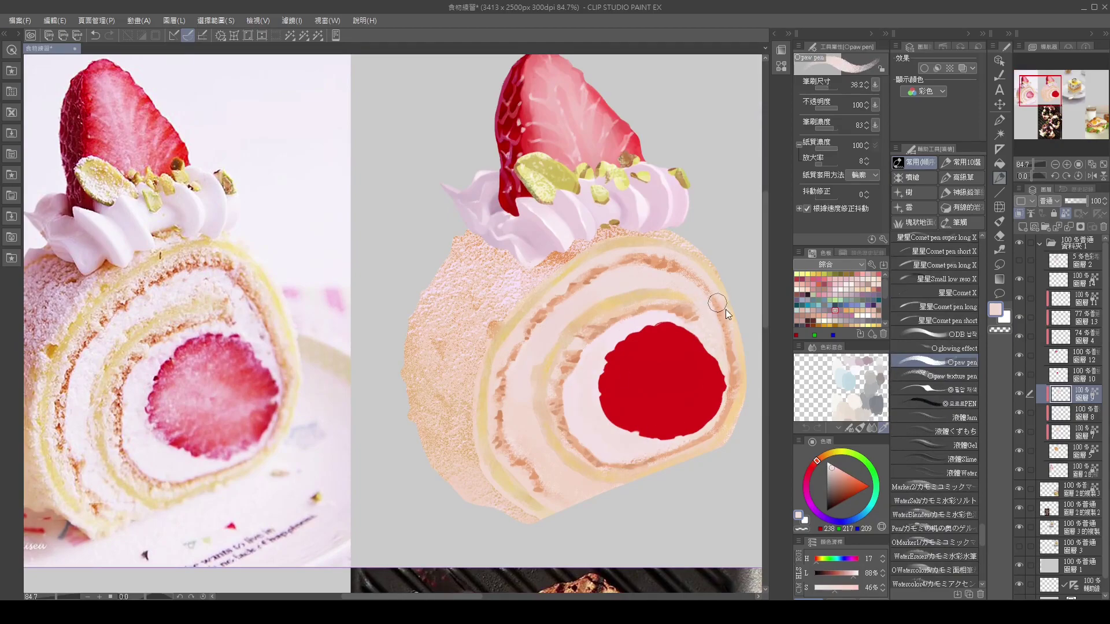
left_click(680, 268, "alt")
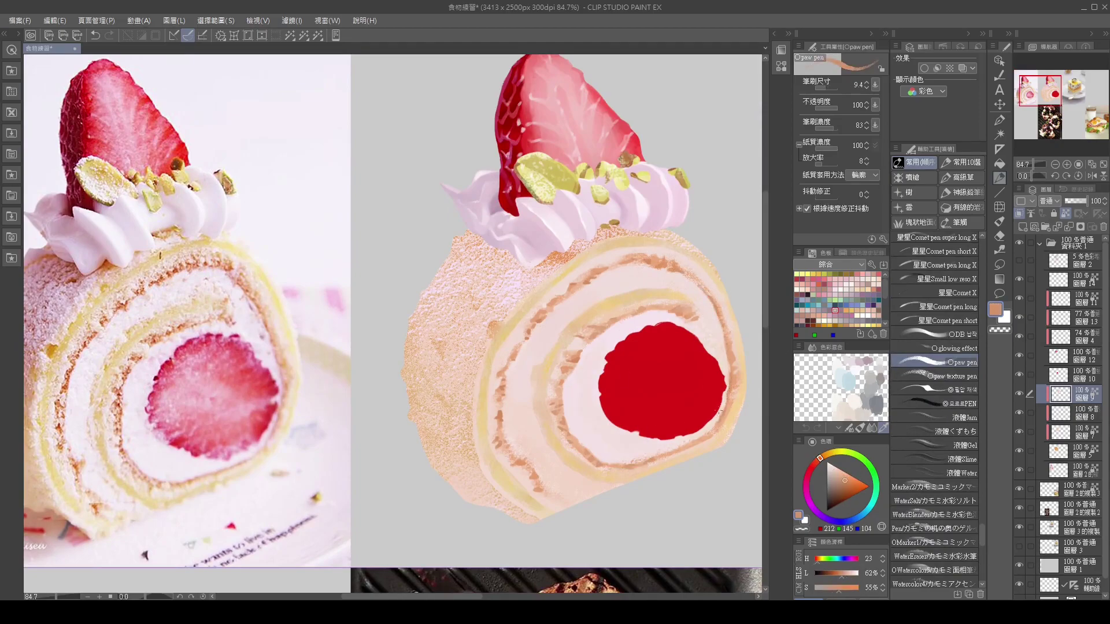
Step: Touch up the spiral line in orange-brown, and layer pink cream strokes around the strawberry filling with the textured brush
left_click(656, 280, "alt")
left_click(577, 391, "alt")
left_click(612, 348, "alt")
key("b")
left_click(596, 383, "alt")
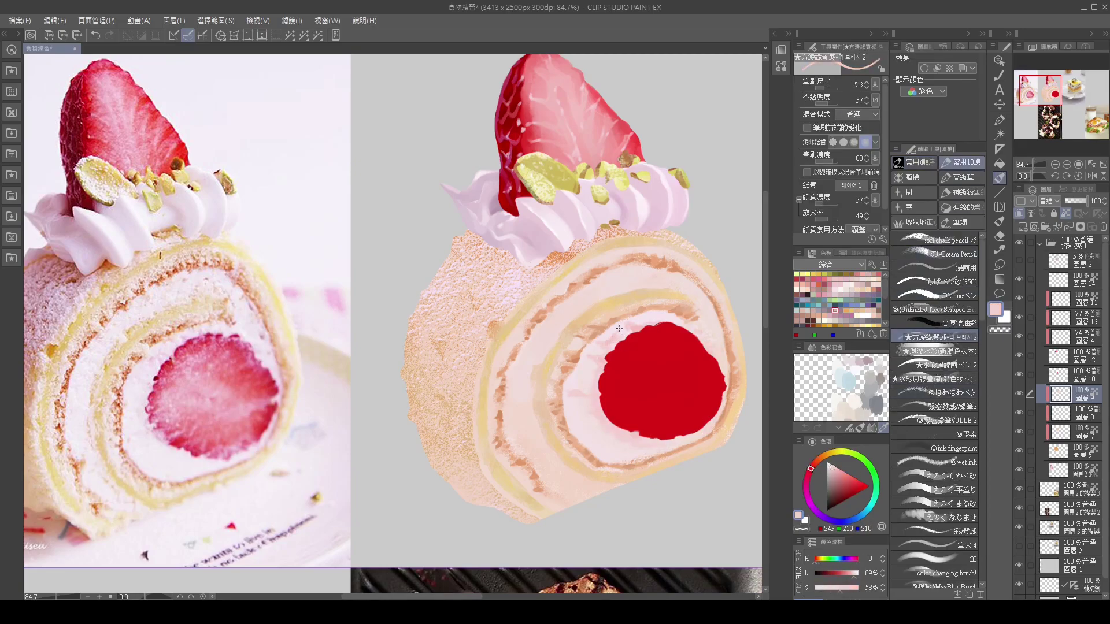
left_click(594, 409, "alt")
left_click(634, 317, "alt")
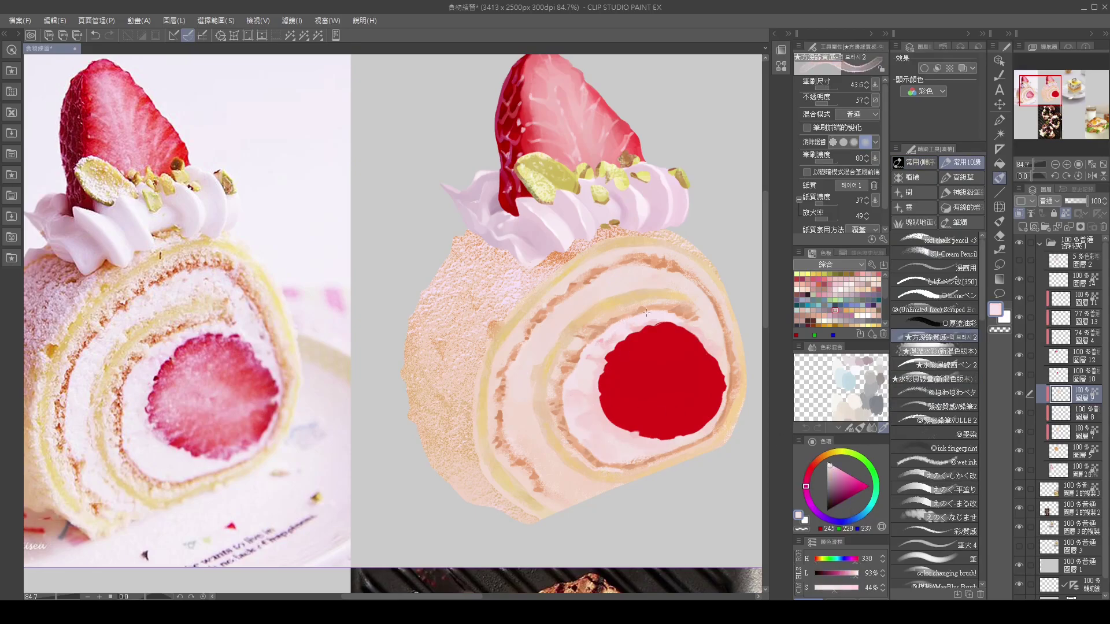
Step: Dab broken pale pink strokes down the left outer cream band with the textured brush at 72 opacity
left_click(564, 312, "alt")
left_click_drag(561, 307, 547, 327)
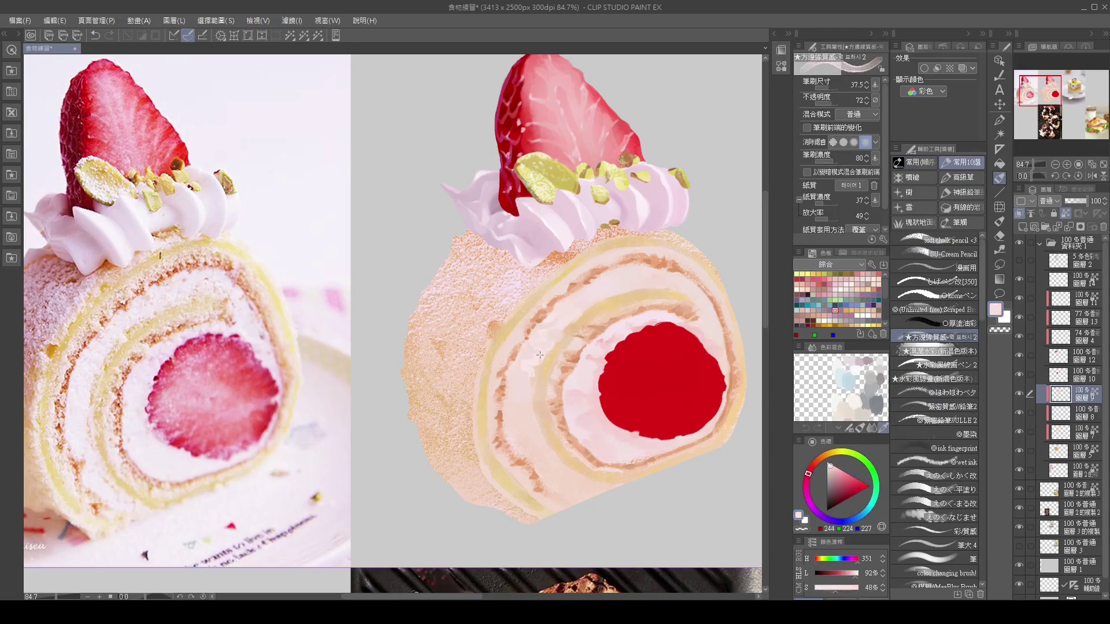
left_click(535, 374, "alt")
left_click(519, 412, "alt")
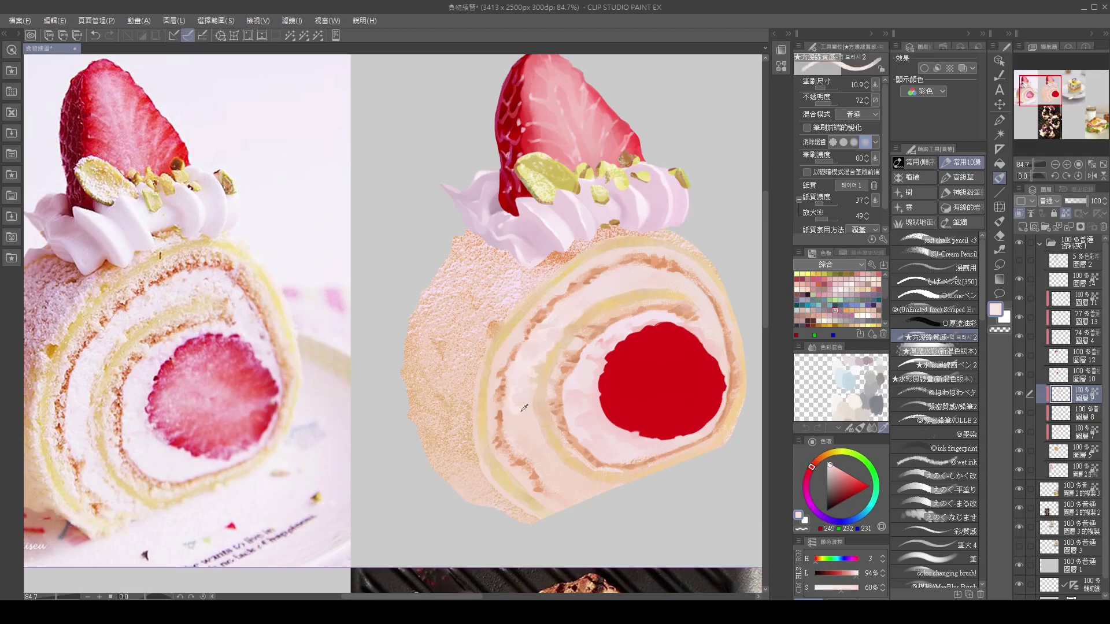
left_click(521, 422, "alt")
left_click(526, 454, "alt")
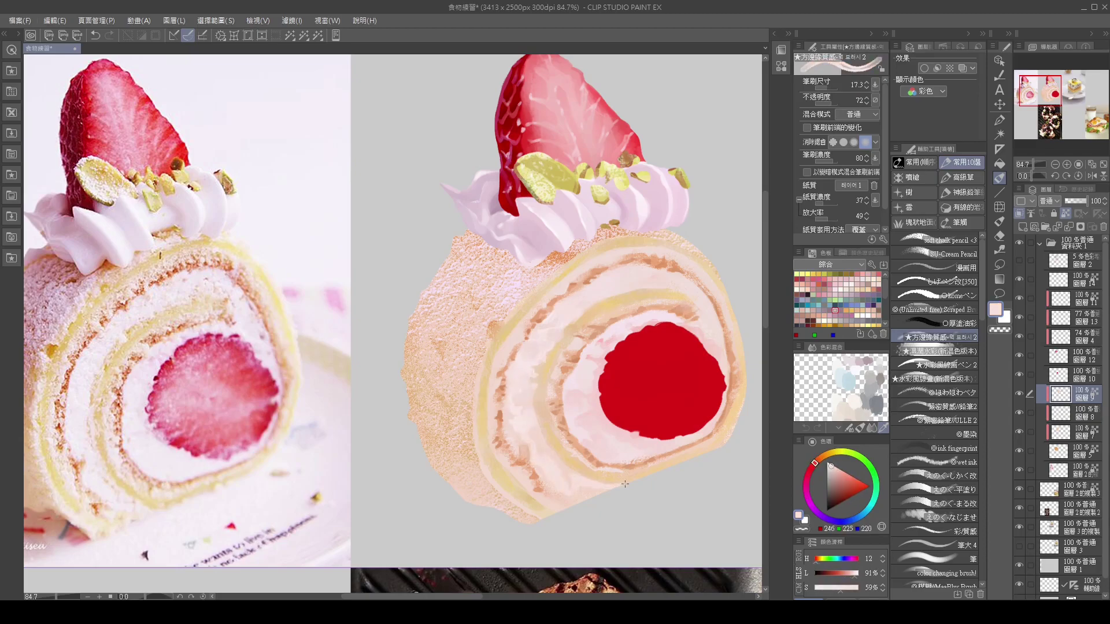
Step: Add warm near-white highlights to the lower and upper cream bands with a narrower textured brush
left_click(545, 385, "alt")
left_click(598, 451, "alt")
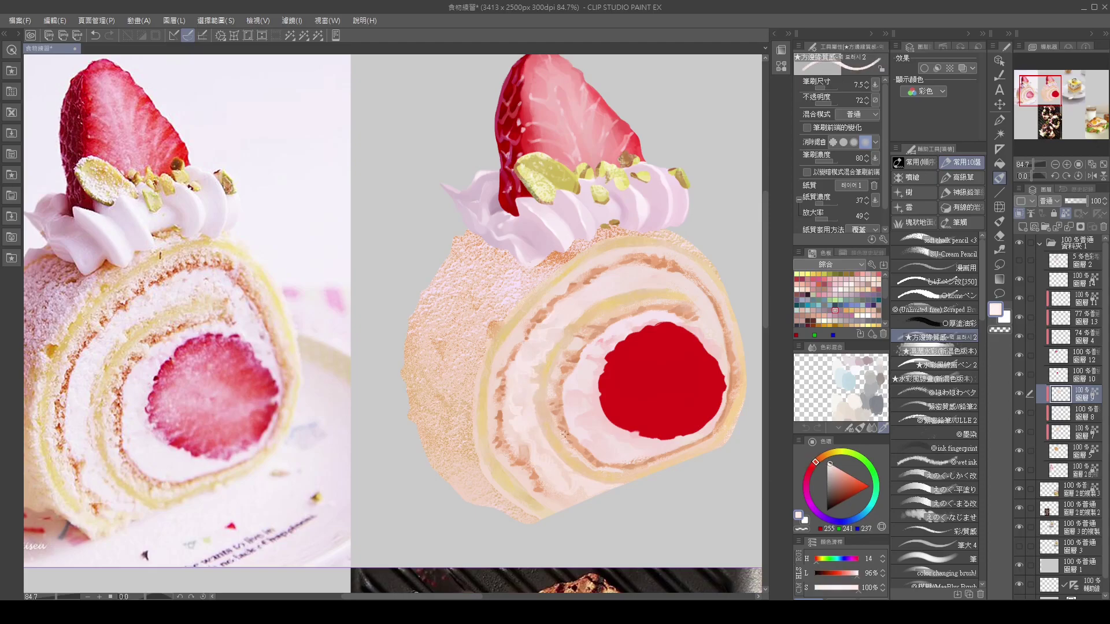
left_click(614, 275, "alt")
left_click(599, 304, "alt")
Step: Break up the upper and left outer spiral line with fine peach and pale pink flecks, using brush sizes 8.5 to 11.1
scroll(600, 304, "down", 5)
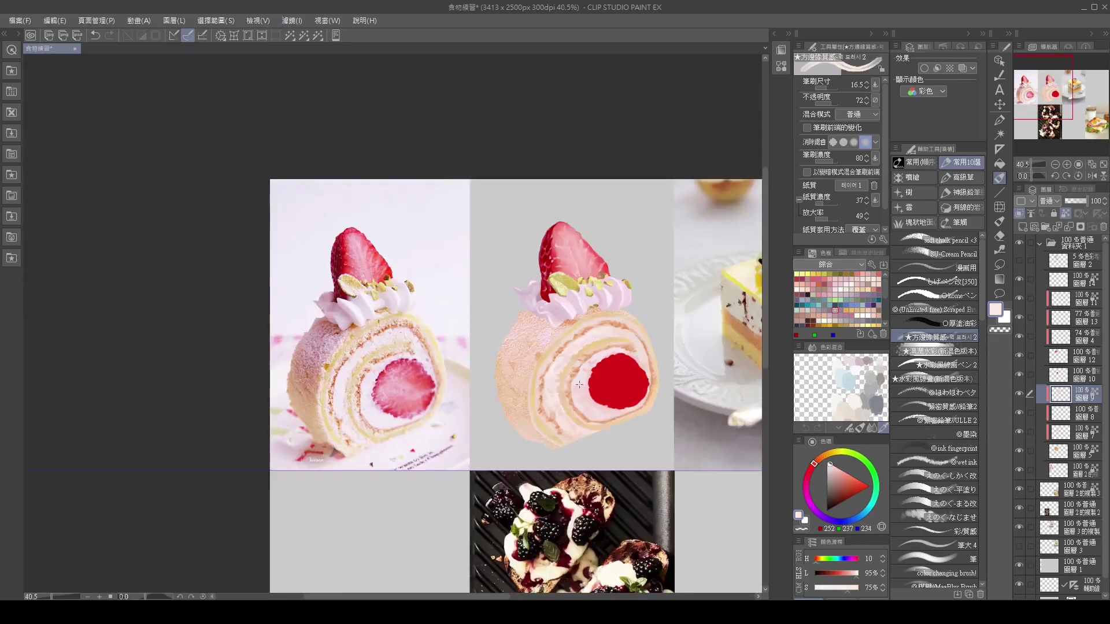
scroll(633, 318, "up", 4)
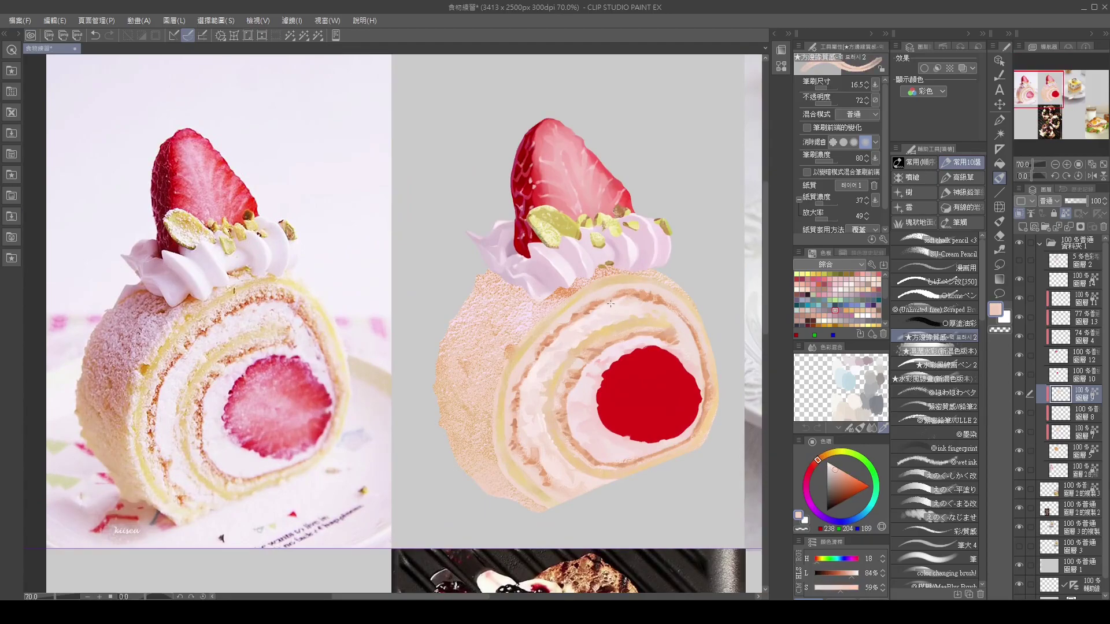
left_click(610, 309, "alt")
left_click(614, 288, "alt")
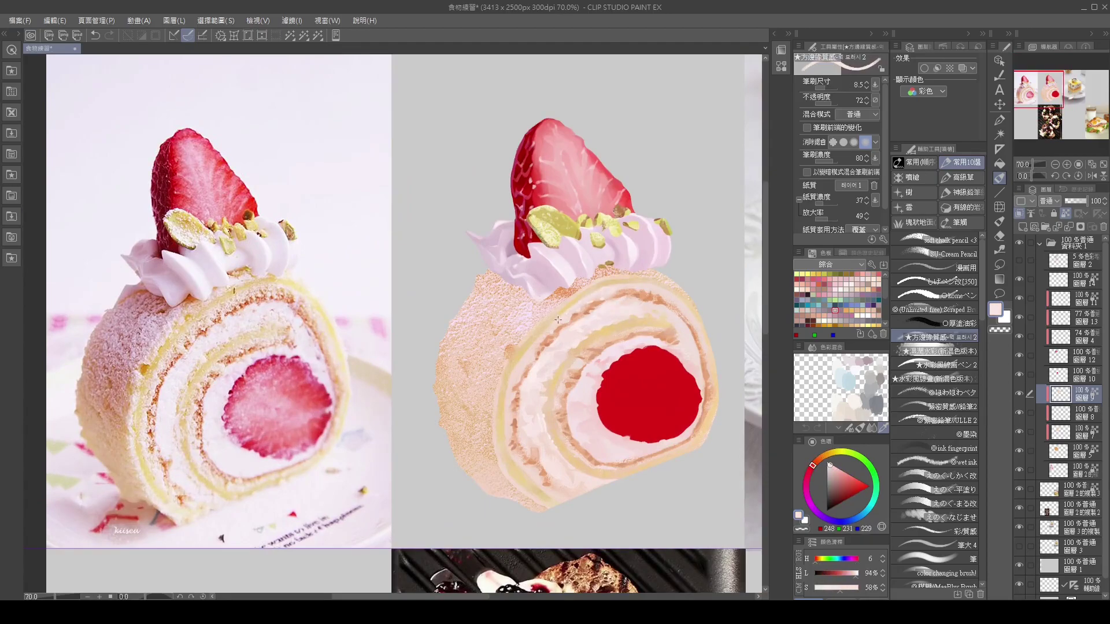
left_click(522, 373, "alt")
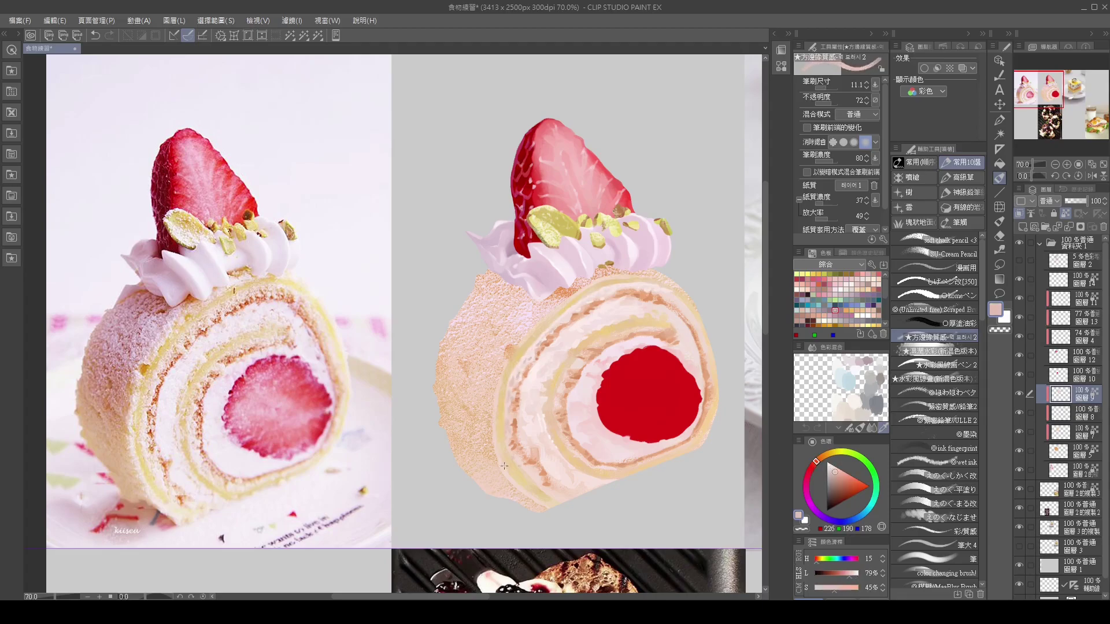
left_click(708, 347, "alt")
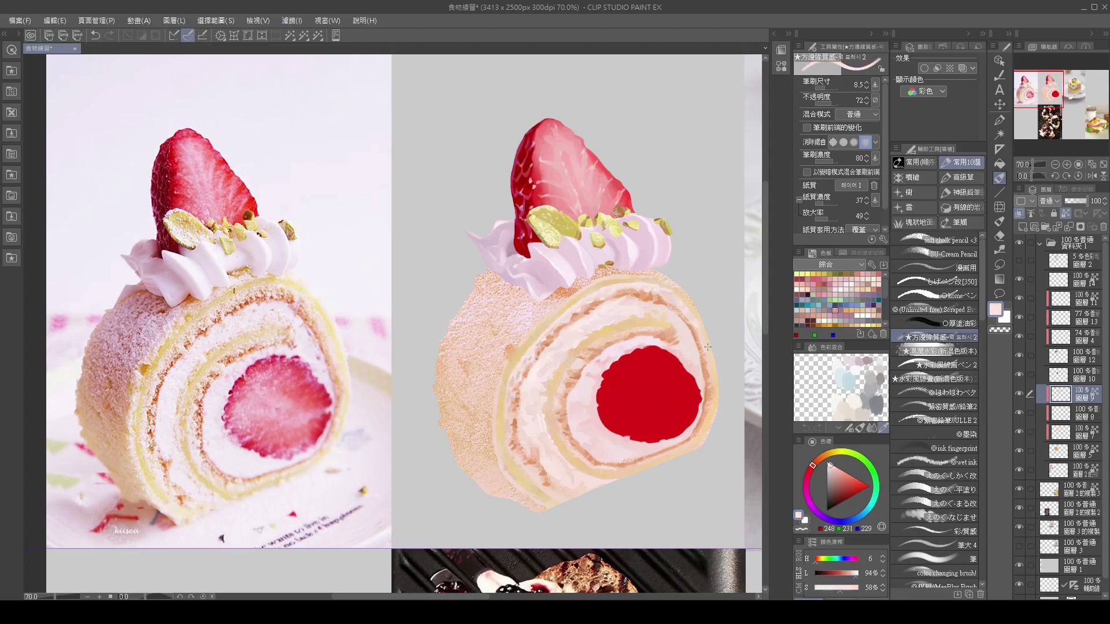
Step: Refine the cream edge along the cut face's right side in pale pink at brush size 8.7
left_click(715, 394, "alt")
scroll(572, 405, "down", 1)
left_click(588, 358, "alt")
left_click(590, 358, "alt")
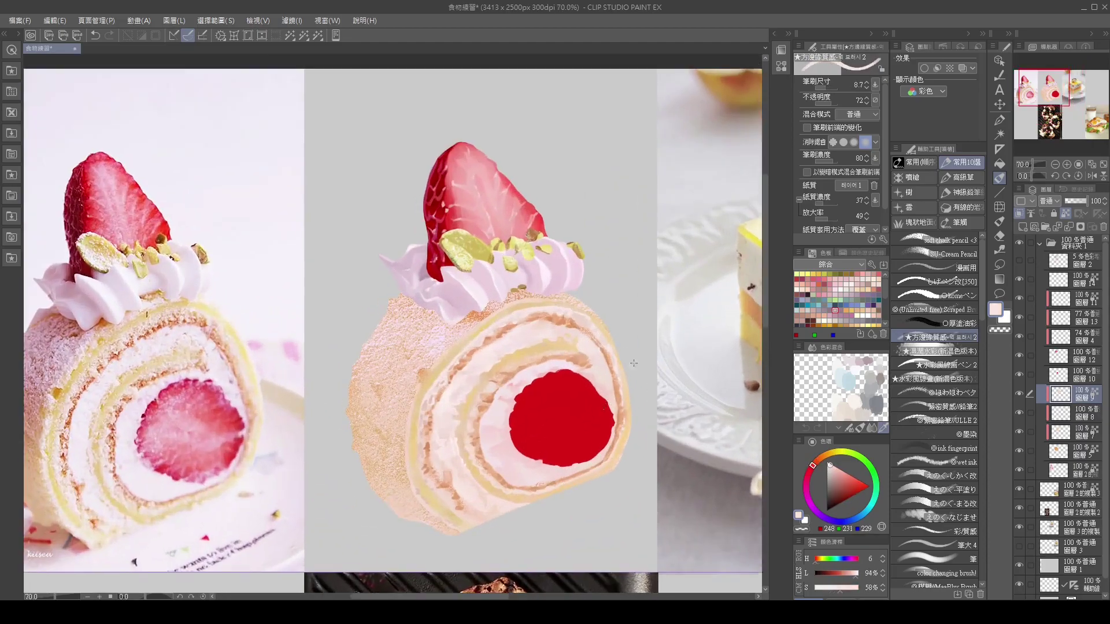
scroll(598, 359, "up", 1)
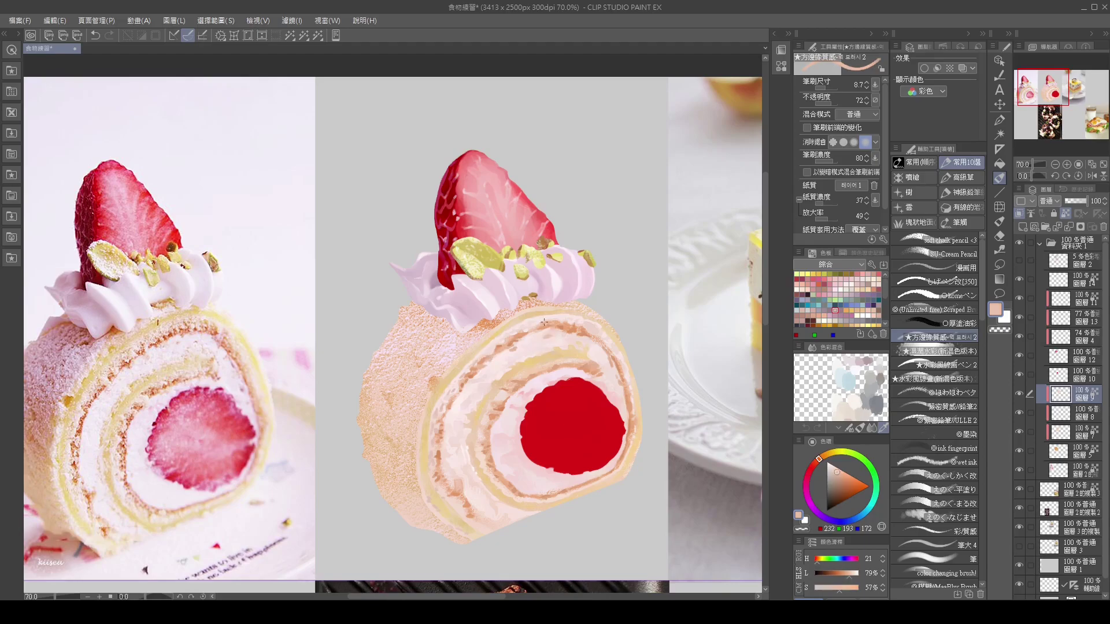
Step: Paint peach and pale pink texture strokes into the lower cream band and around the filling's right side
left_click(480, 515, "alt")
mouse_move(488, 513)
left_mouse_down()
mouse_move(517, 510)
mouse_move(461, 475)
mouse_move(527, 461)
mouse_move(614, 398)
left_mouse_up()
left_click(516, 509, "alt")
key("b")
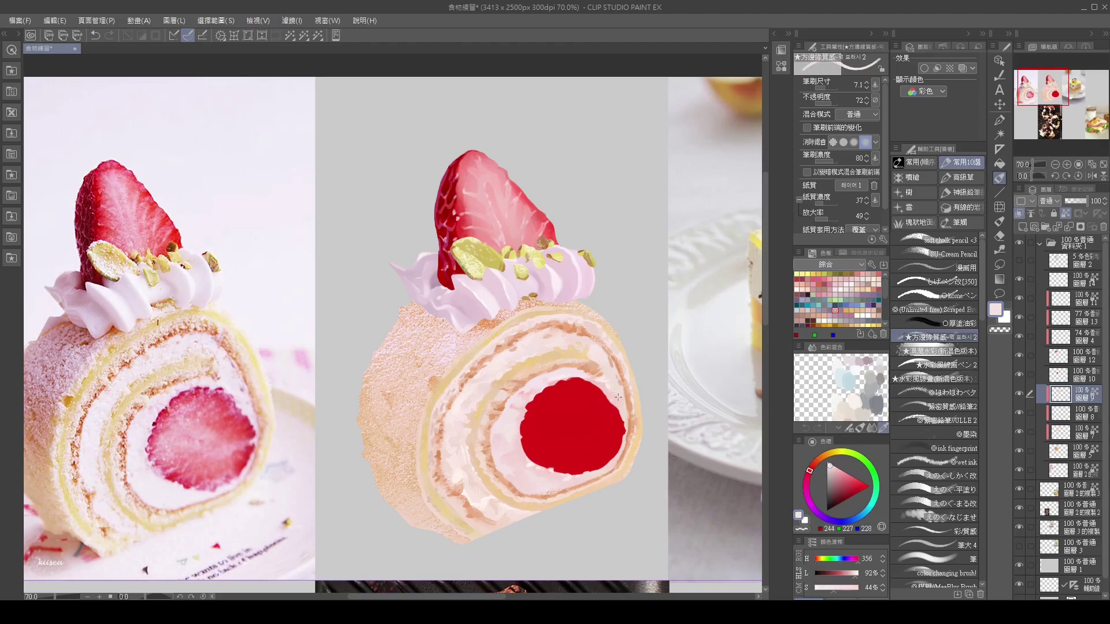
Step: Block in softer pink-red tones over the flat red strawberry filling with a blending brush on its own layer
scroll(540, 459, "down", 4)
scroll(543, 457, "up", 3)
scroll(947, 326, "up", 5)
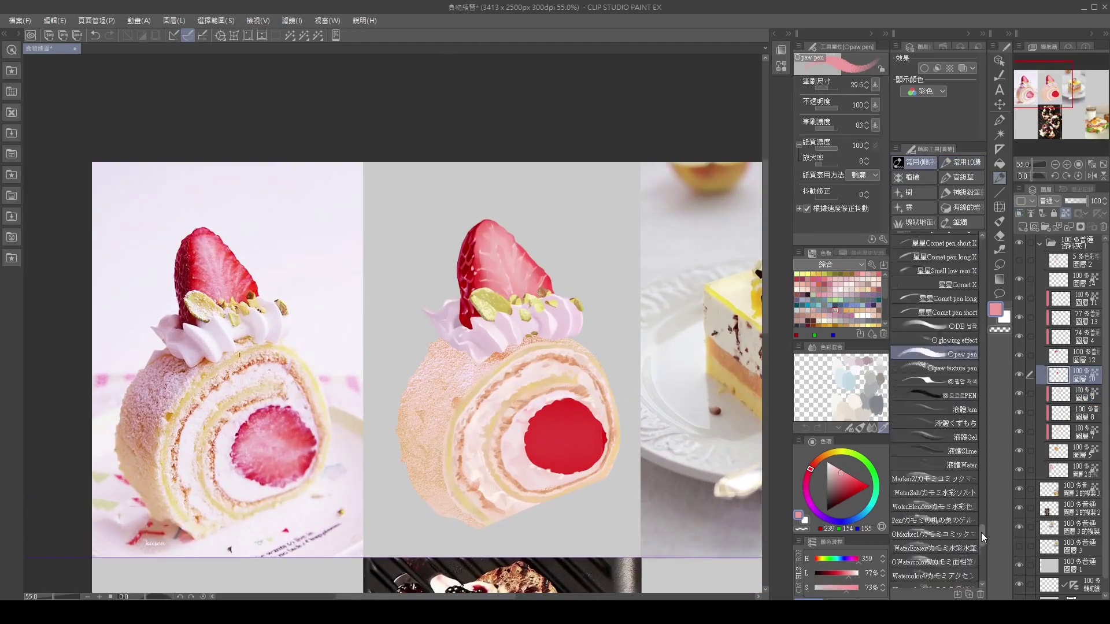
left_click(948, 417)
mouse_move(584, 416)
left_mouse_down()
mouse_move(561, 418)
mouse_move(532, 463)
left_mouse_up()
mouse_move(537, 416)
left_mouse_down()
mouse_move(561, 451)
mouse_move(532, 431)
mouse_move(601, 454)
left_mouse_up()
scroll(555, 439, "up", 1)
left_click(602, 452, "alt")
key("bracketleft")
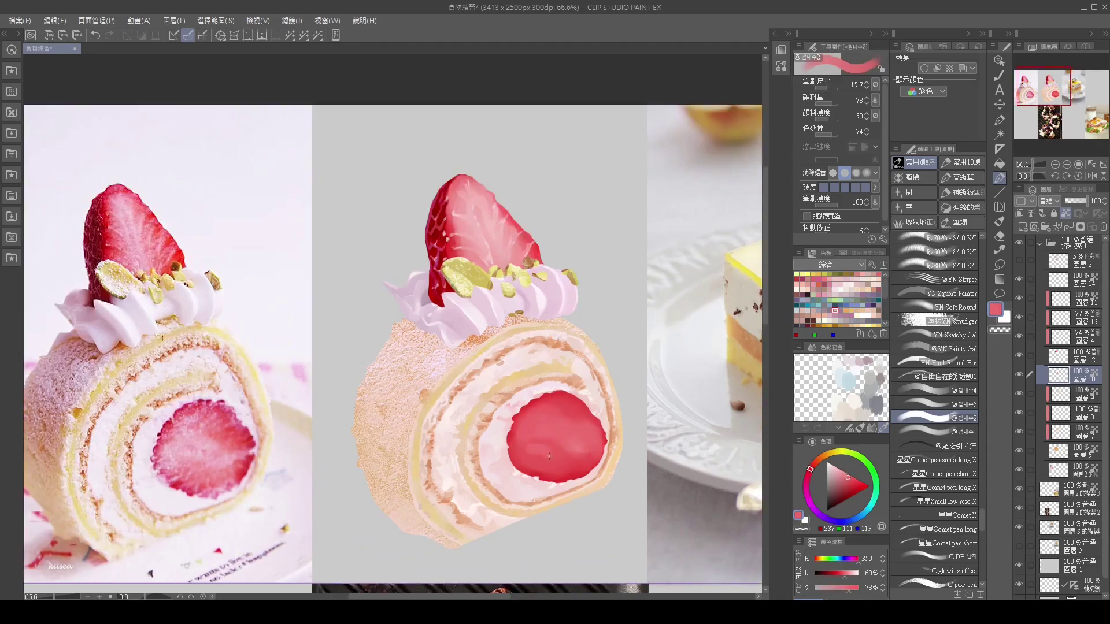
Step: Deepen the strawberry filling's edges with darker red sampled from the painting, adjusting the brush size
key("period")
left_click(535, 428, "alt")
left_click(581, 450, "alt")
key("bracketleft")
left_click(499, 407, "alt")
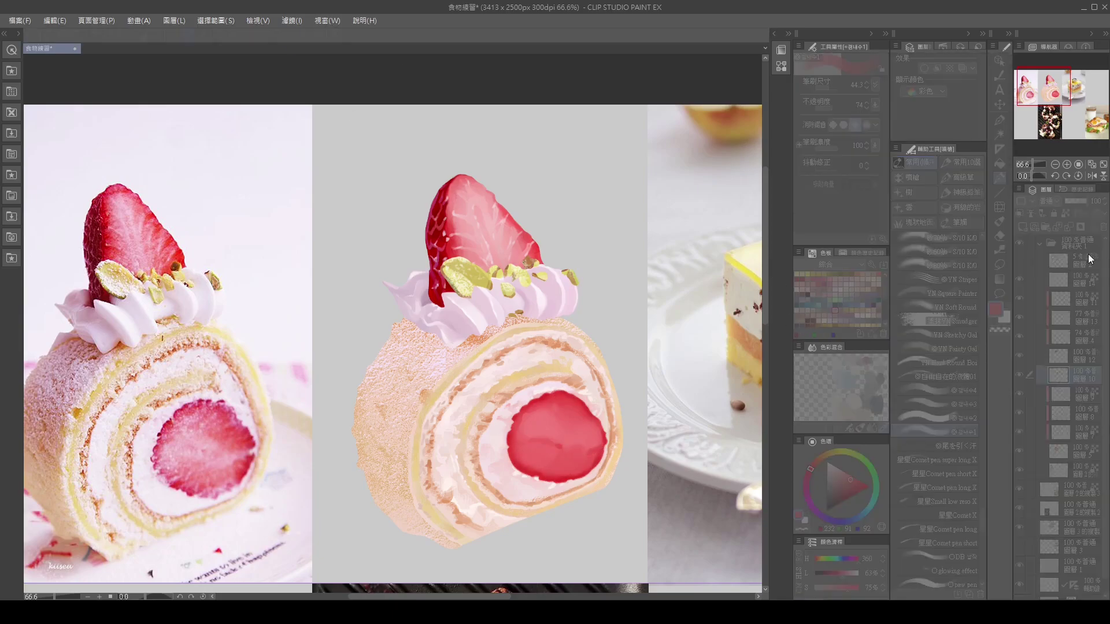
Step: Brighten the strawberry filling's centre with pale pink on a new Screen layer at brush size 16, undoing the last stroke
left_click_drag(550, 441, 535, 423)
key("bracketleft")
key("bracketleft")
key("bracketleft")
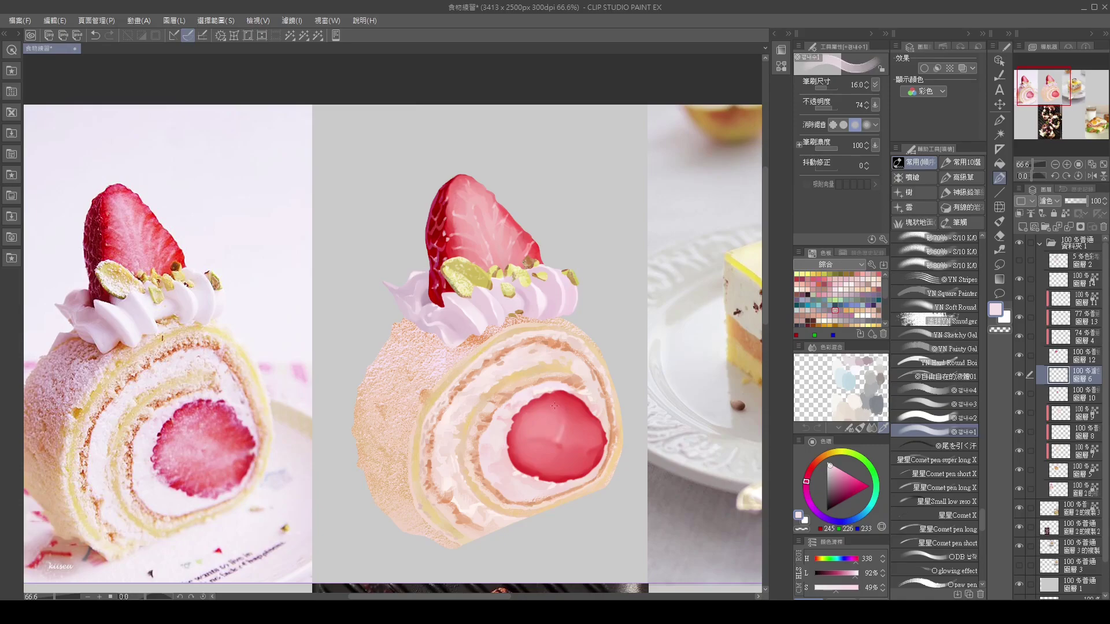
key("bracketleft")
key("bracketleft")
key("ctrl+z")
Step: Blend sampled pinks and reds across the filling's right side with varied brush sizes
left_click(576, 432, "alt")
key("bracketright")
key("bracketright")
left_click(584, 424, "alt")
key("bracketleft")
key("bracketleft")
key("bracketleft")
key("bracketleft")
Step: Rework the filling's left side and ragged outer edge with sampled pink and deep red strokes
left_click(527, 416, "alt")
key("bracketright")
key("bracketright")
key("bracketright")
left_click(531, 410, "alt")
scroll(601, 454, "up", 2)
key("bracketright")
left_click(643, 332, "alt")
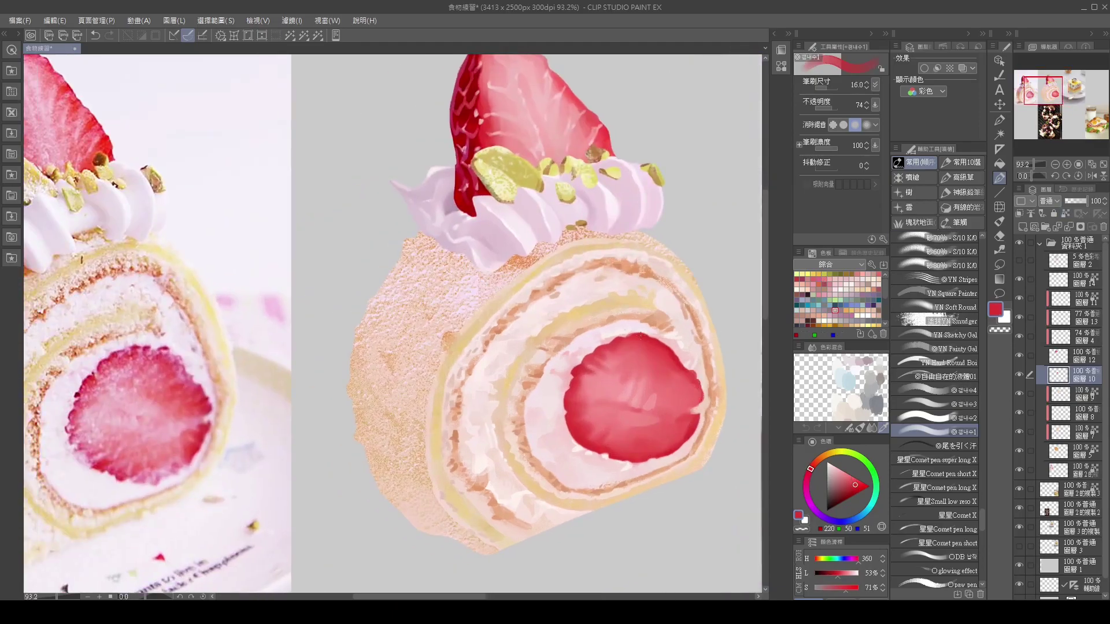
Step: Streak deep red fibres inward from the strawberry filling's left and lower edges with a narrow brush
left_click_drag(596, 413, 627, 424)
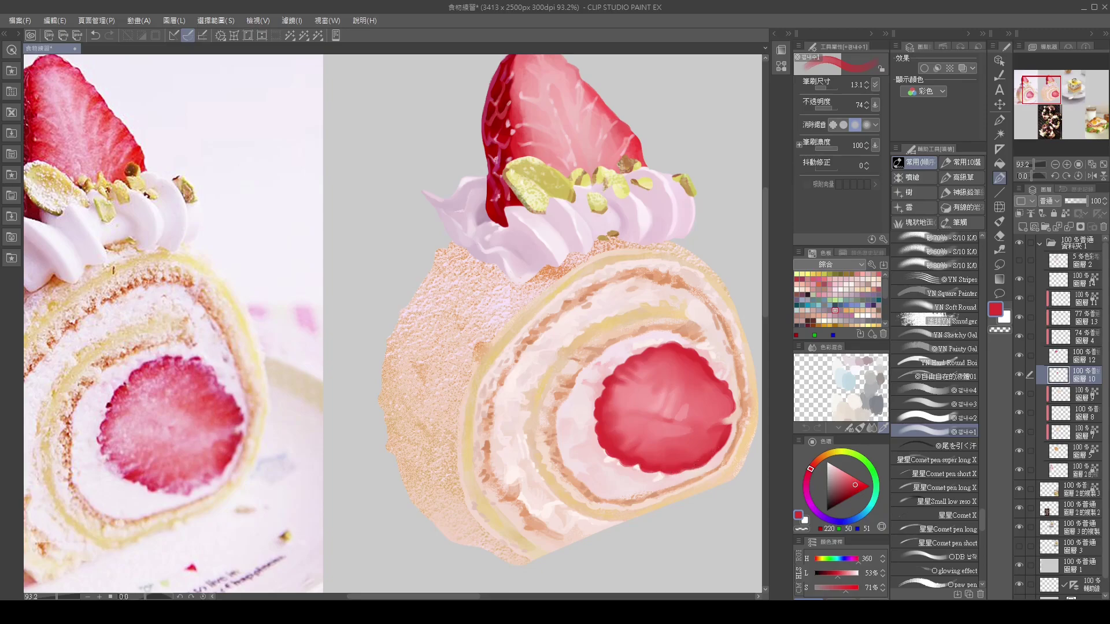
key("bracketright")
left_click(664, 451, "alt")
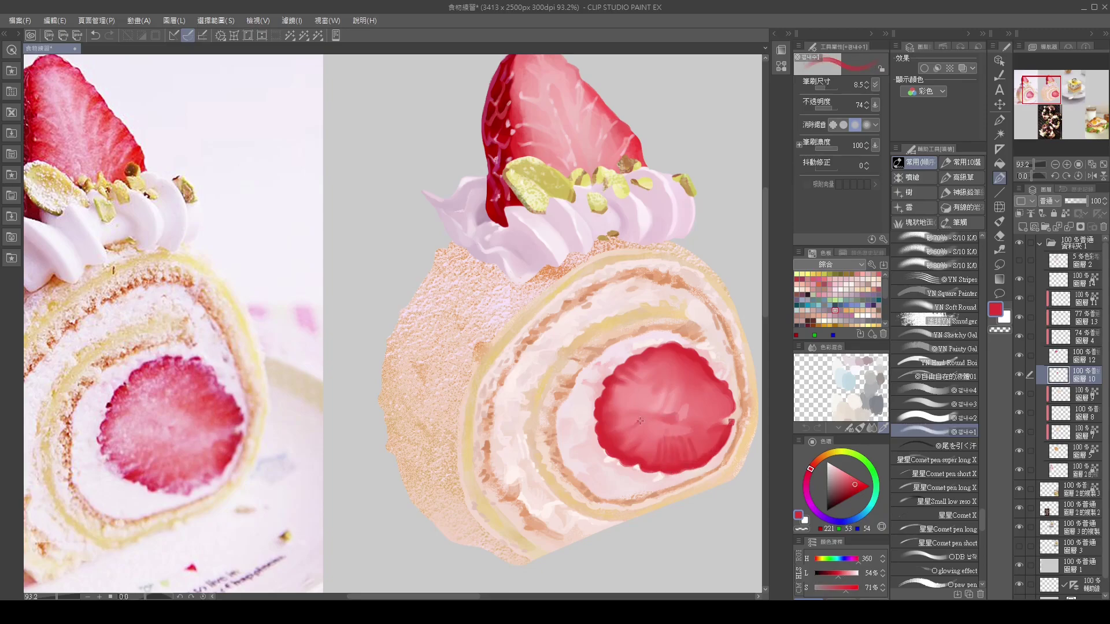
Step: Glaze the strawberry filling with pale pink on a clipped layer at 56% opacity, redoing the oversized stroke with a smaller rough pen
scroll(640, 419, "down", 5)
scroll(640, 419, "up", 3)
left_click(951, 321)
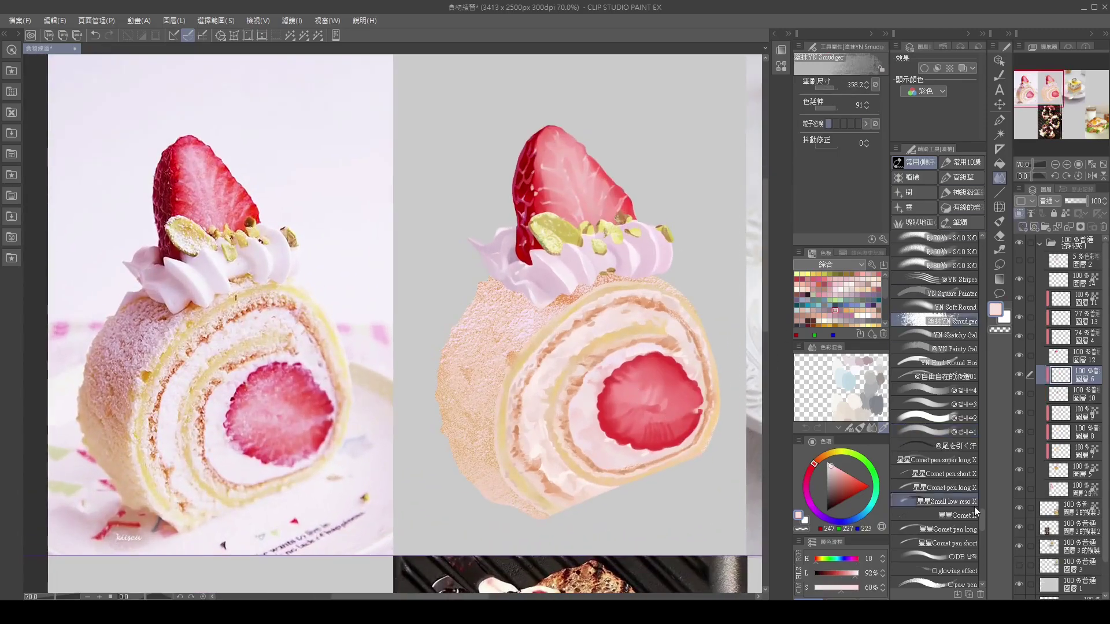
key("p")
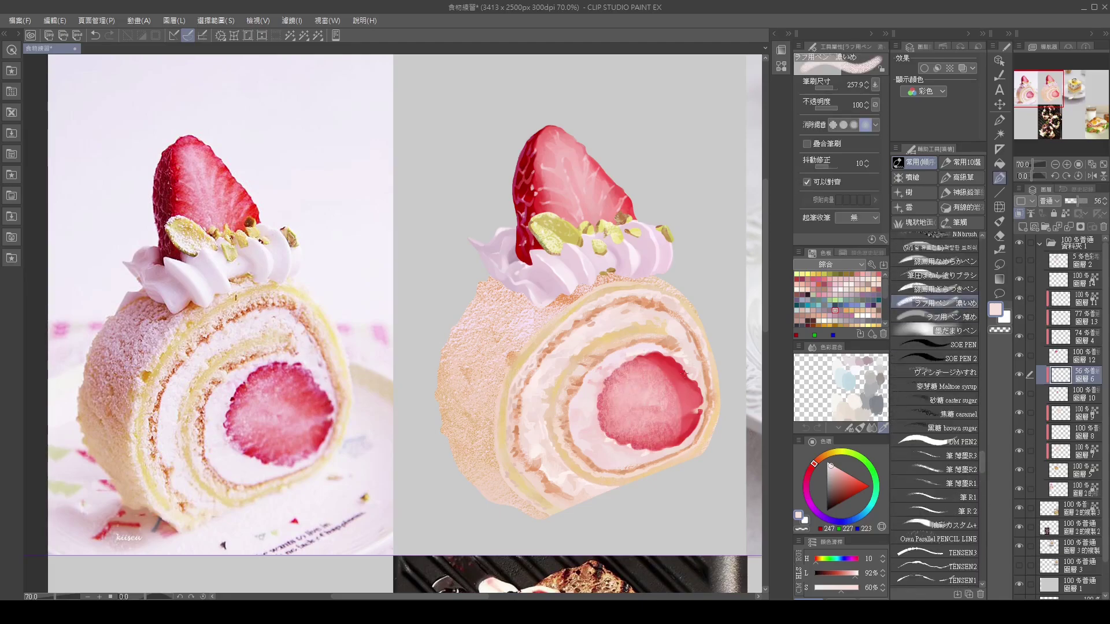
key("ctrl+z")
key("bracketleft")
key("bracketleft")
key("bracketleft")
Step: Draw radiating white fibre highlights across the strawberry filling with the liquid-style brush at 77 opacity
scroll(983, 403, "down", 10)
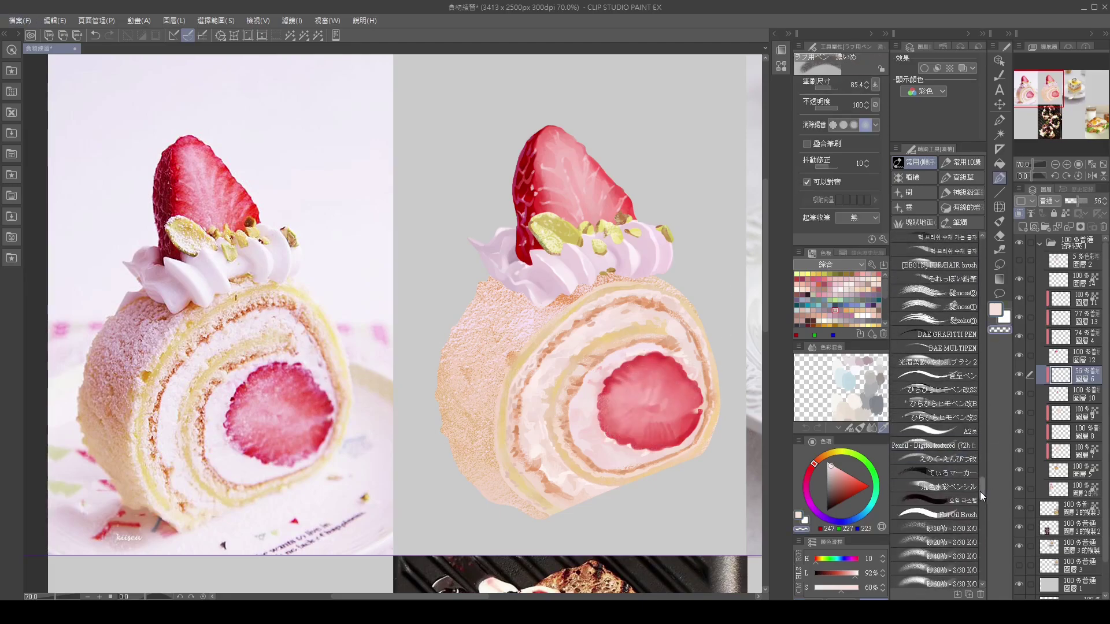
left_click(946, 497)
scroll(654, 374, "up", 2)
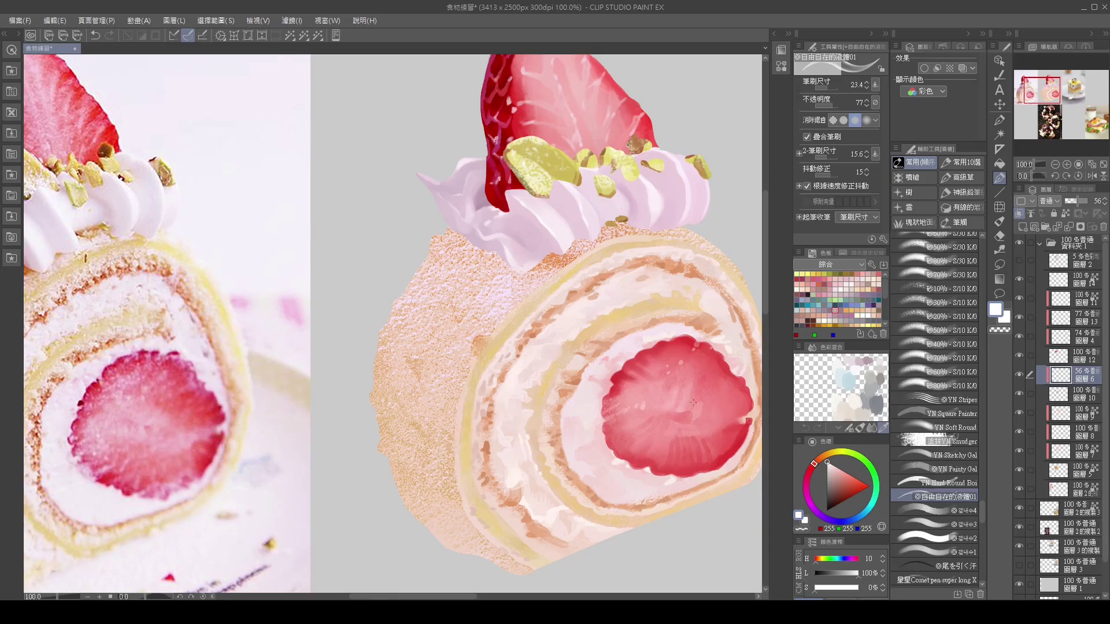
left_click_drag(694, 344, 639, 368)
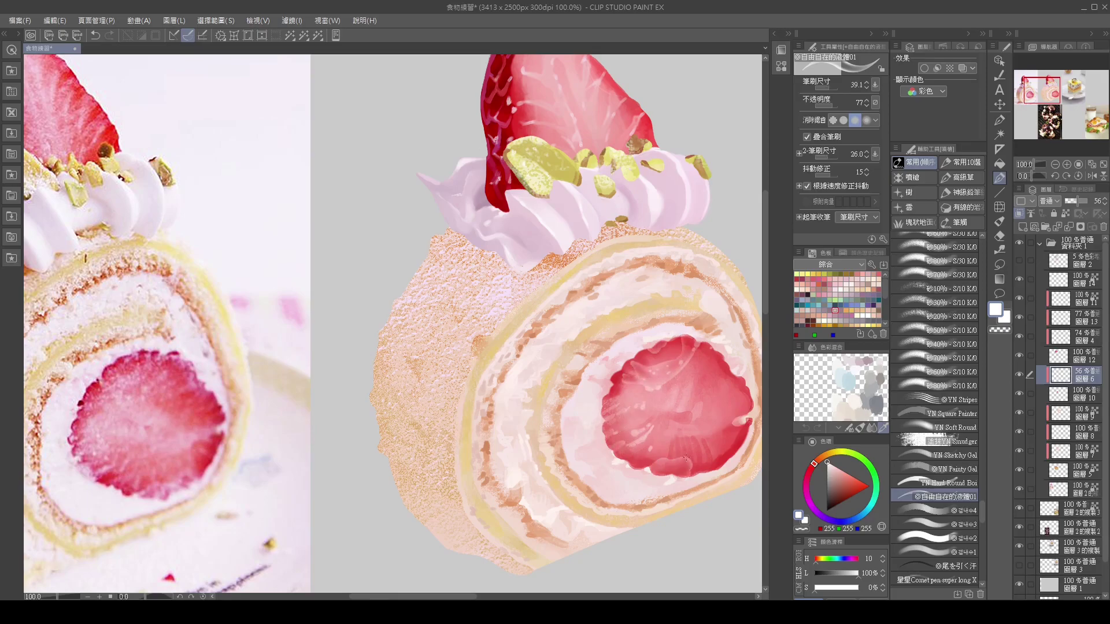
Step: Soften the strawberry filling's white fibre highlights with the YN Smudger and save the file
left_click_drag(698, 439, 696, 409)
key("j")
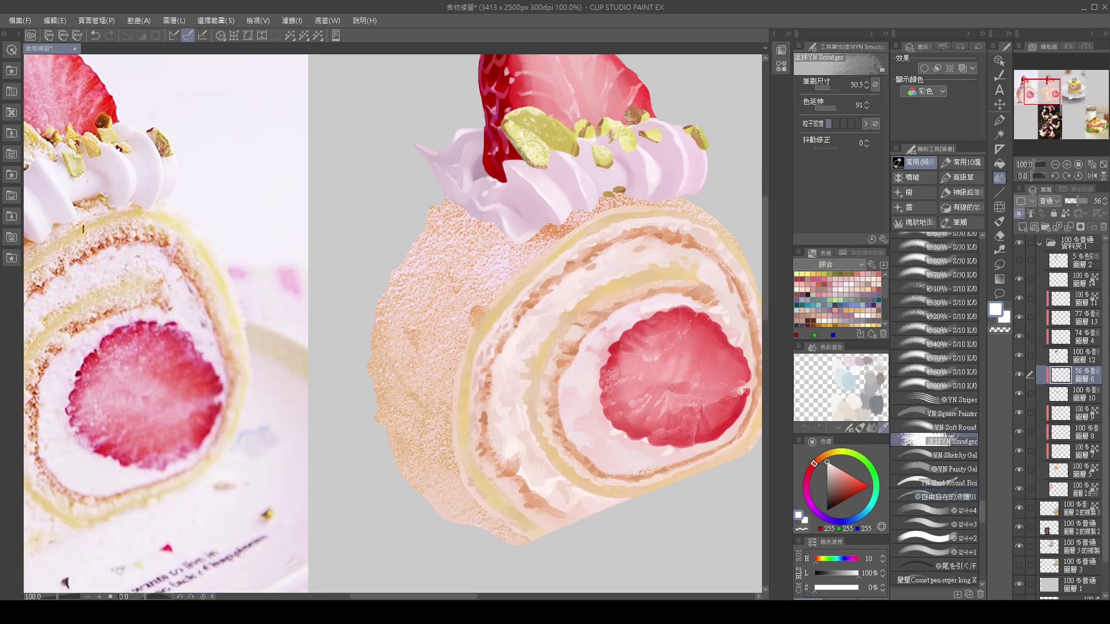
scroll(673, 386, "down", 3)
scroll(672, 386, "up", 2)
scroll(672, 386, "down", 2)
key("ctrl+s")
Step: Fill the backdrop behind the cake roll with pale lavender on a new layer beneath the cake layers
left_click(1076, 491)
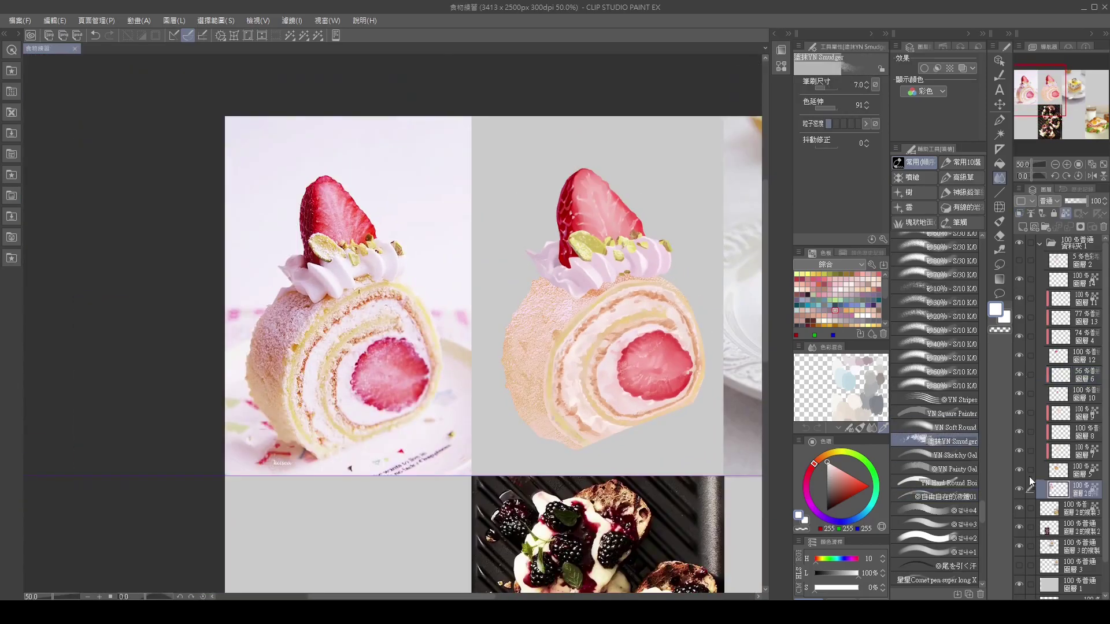
key("g")
left_click(623, 405)
scroll(622, 406, "up", 1)
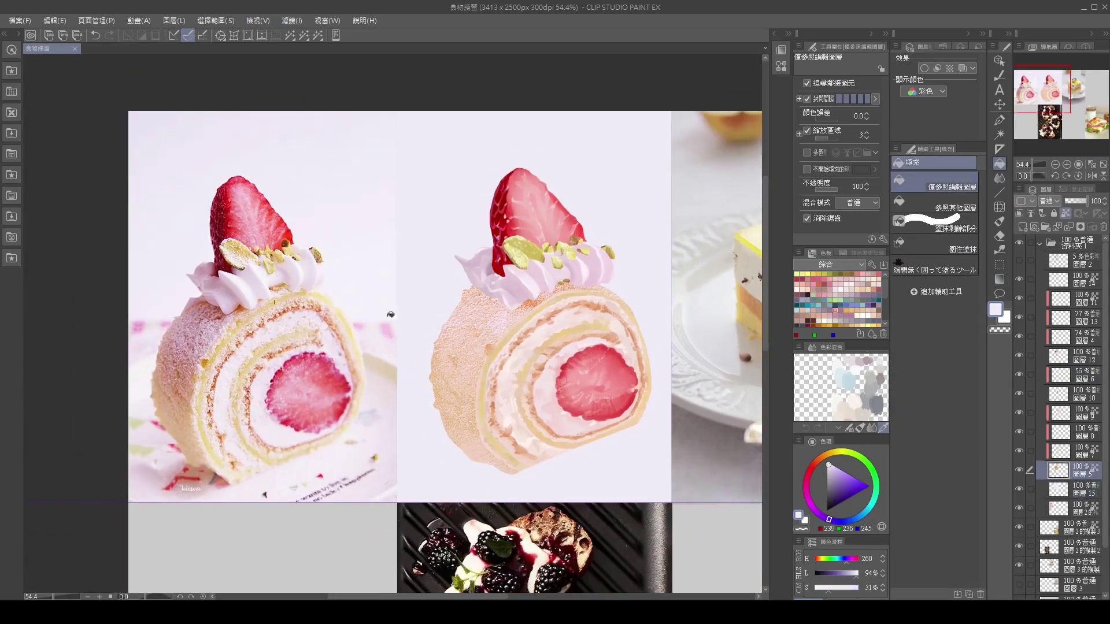
left_click(1019, 413)
left_click(1019, 413)
Step: Touch up the crust just below the whipped cream with sampled orange and dusty lilac, using a small textured brush at 72 opacity
key("b")
scroll(320, 284, "up", 2)
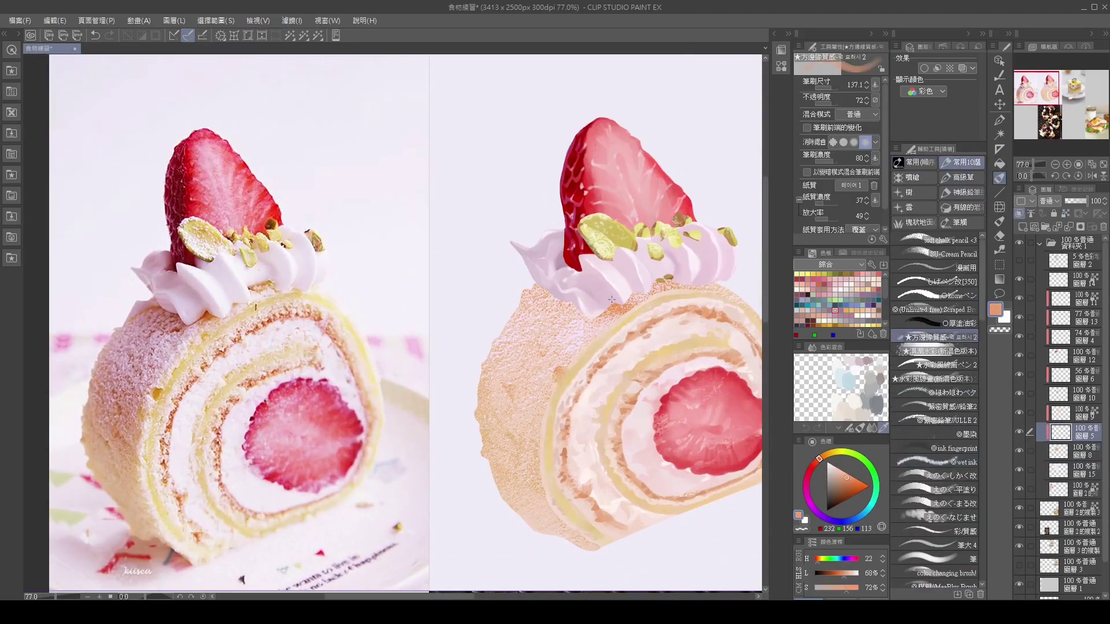
left_click(595, 308, "alt")
left_click(571, 310, "alt")
key("bracketleft")
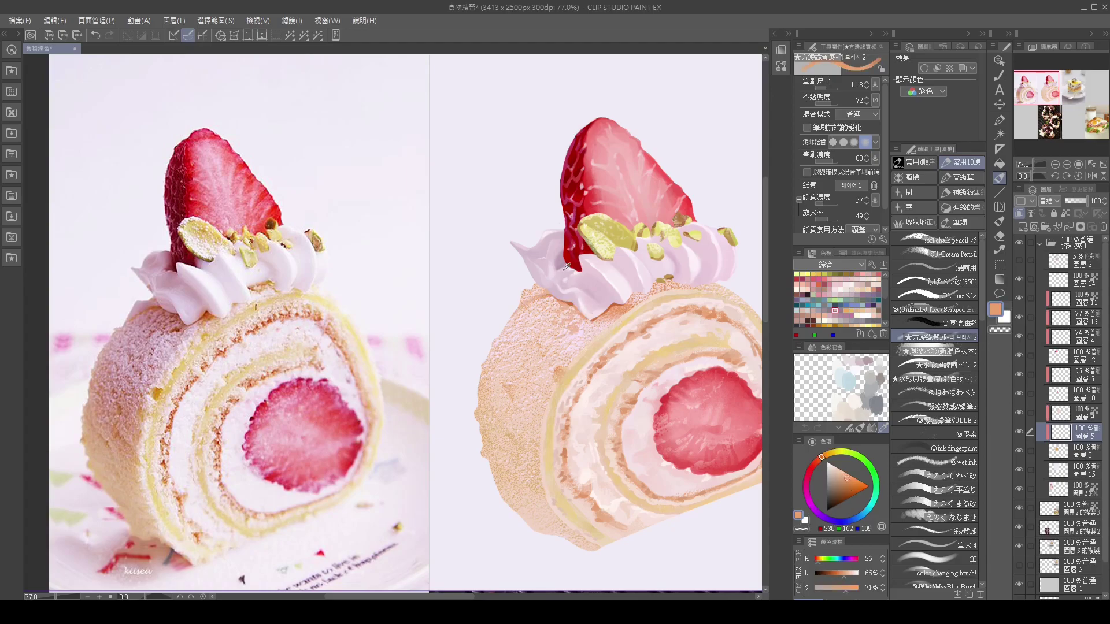
left_click(516, 299, "alt")
key("bracketleft")
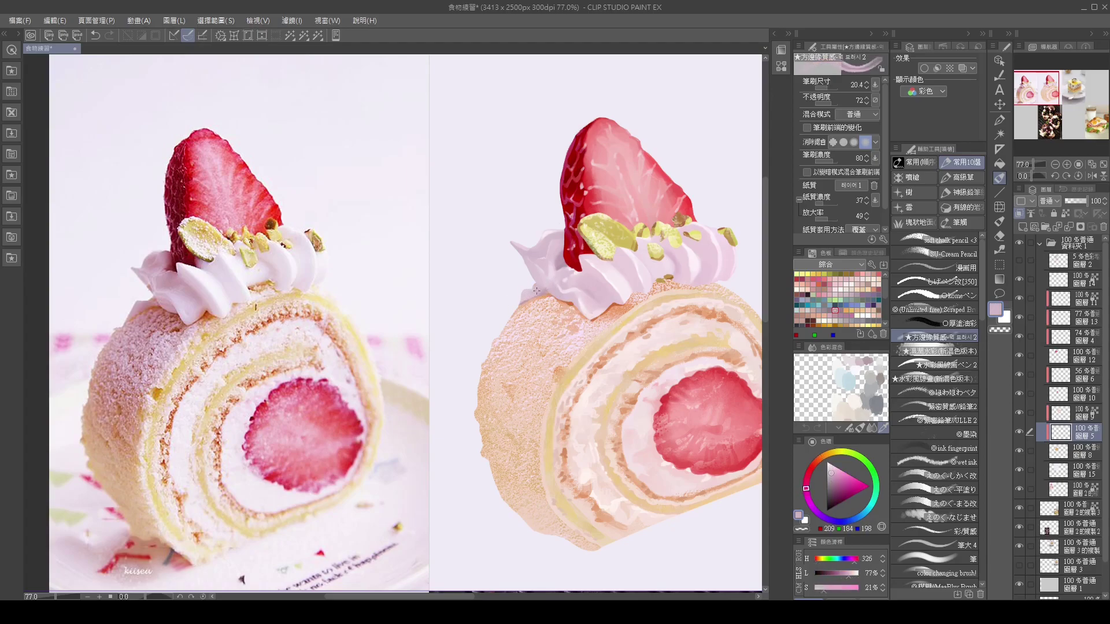
left_click(523, 301, "ctrl+shift")
left_click(539, 281, "alt")
left_click(608, 370, "ctrl+shift")
left_click(571, 313, "alt")
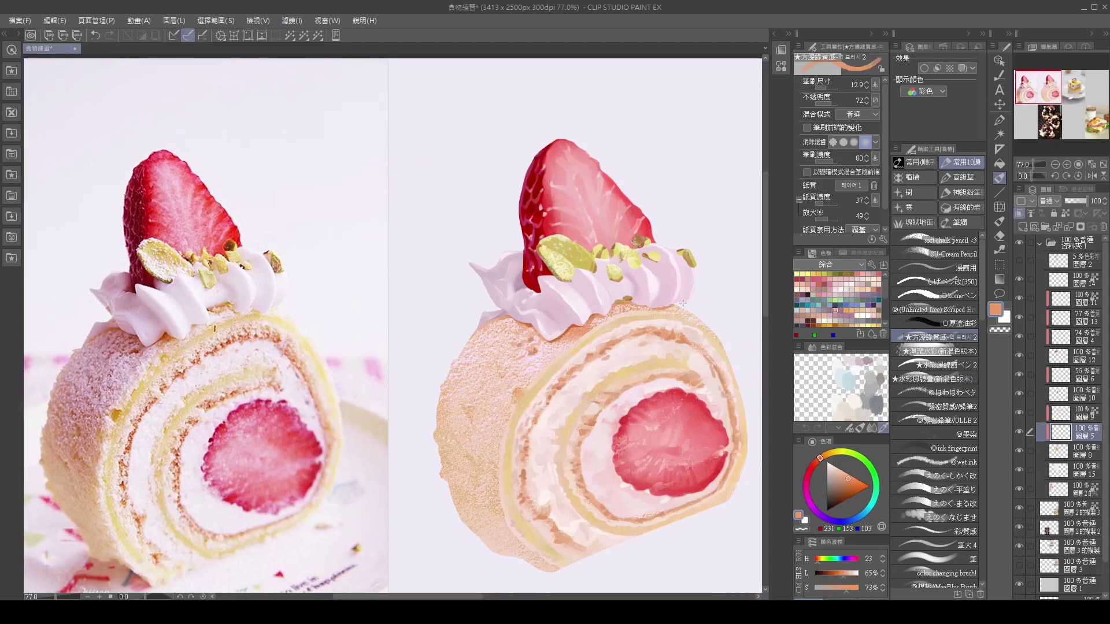
Step: Paint orange-brown cracks and pits across the cake's outer crust with sampled peach tones and a fine textured brush
left_click(683, 302, "alt")
left_click(543, 318, "alt")
key("bracketright")
key("bracketright")
key("bracketright")
key("bracketright")
scroll(548, 370, "down", 1)
key("bracketright")
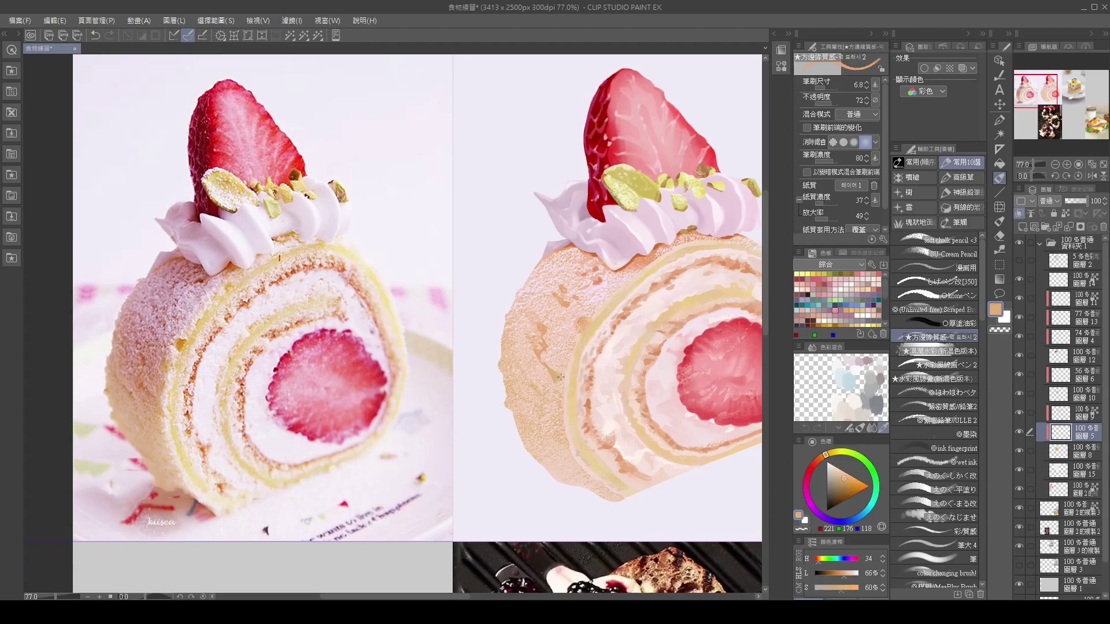
Step: Rework the crust's lower-left edge with sampled peach and trim its outline on the base layer with transparent colour
left_click(514, 349, "alt")
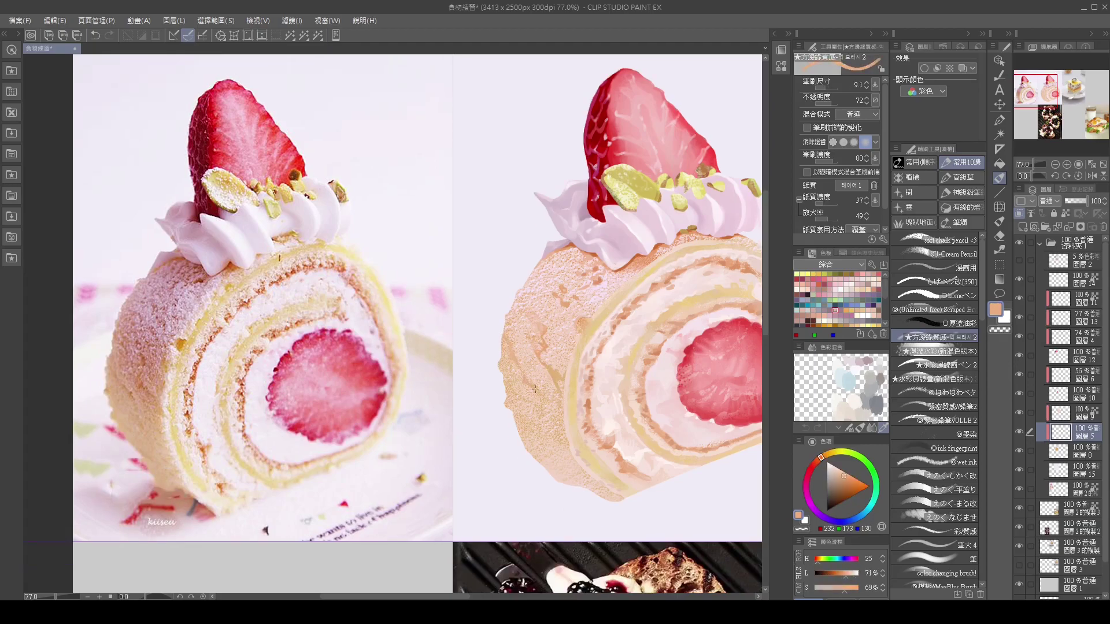
left_click_drag(524, 442, 600, 500)
left_click(600, 500, "ctrl+shift")
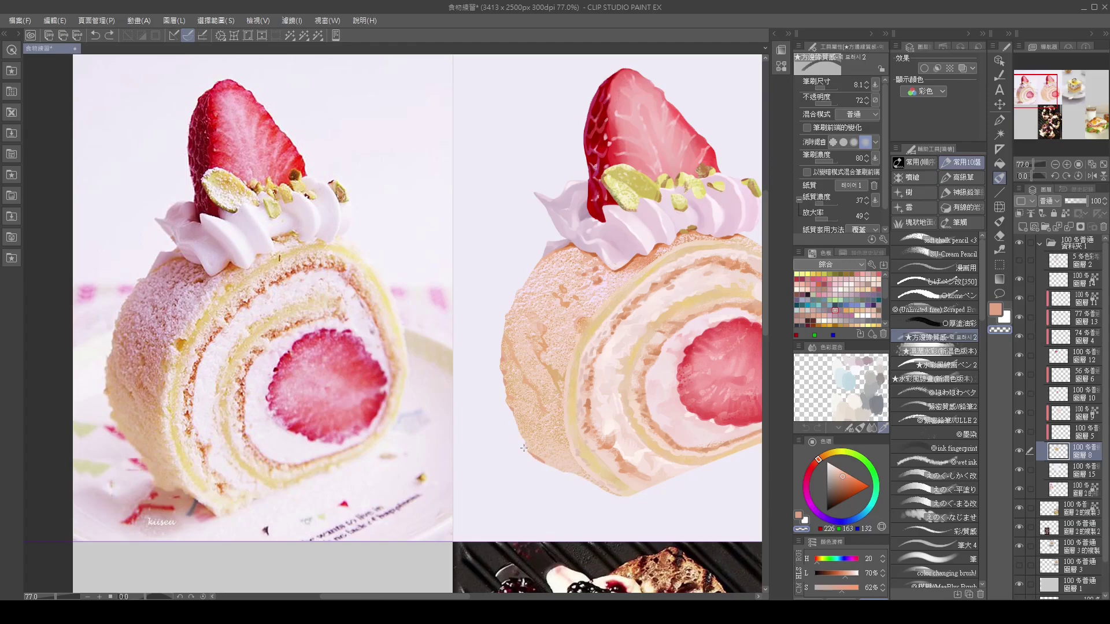
scroll(705, 434, "up", 2)
scroll(680, 494, "down", 2)
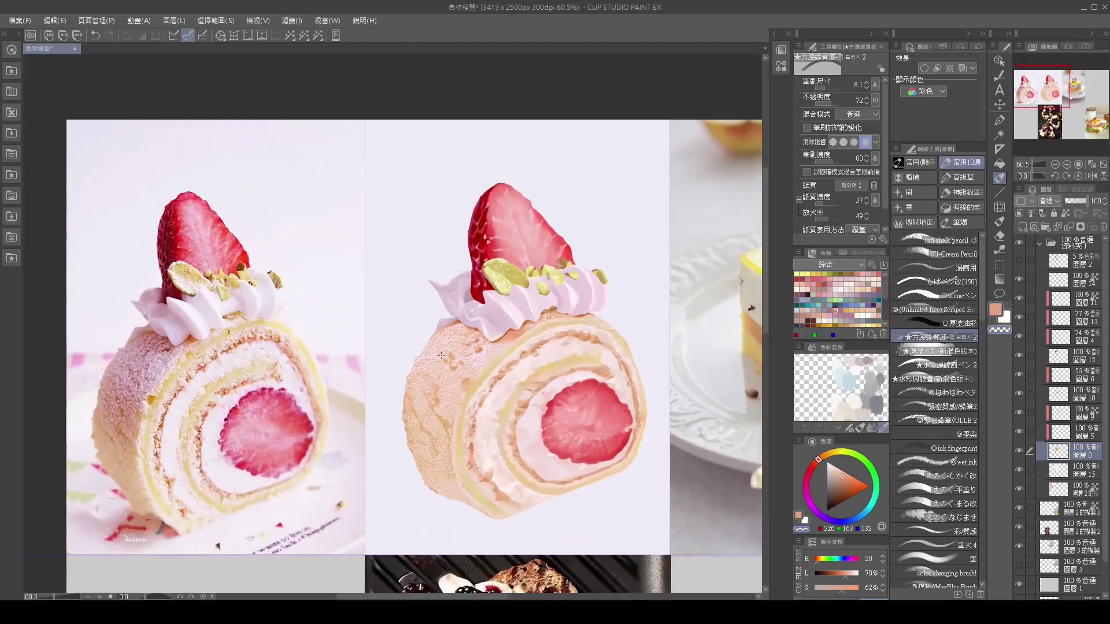
scroll(497, 410, "down", 7)
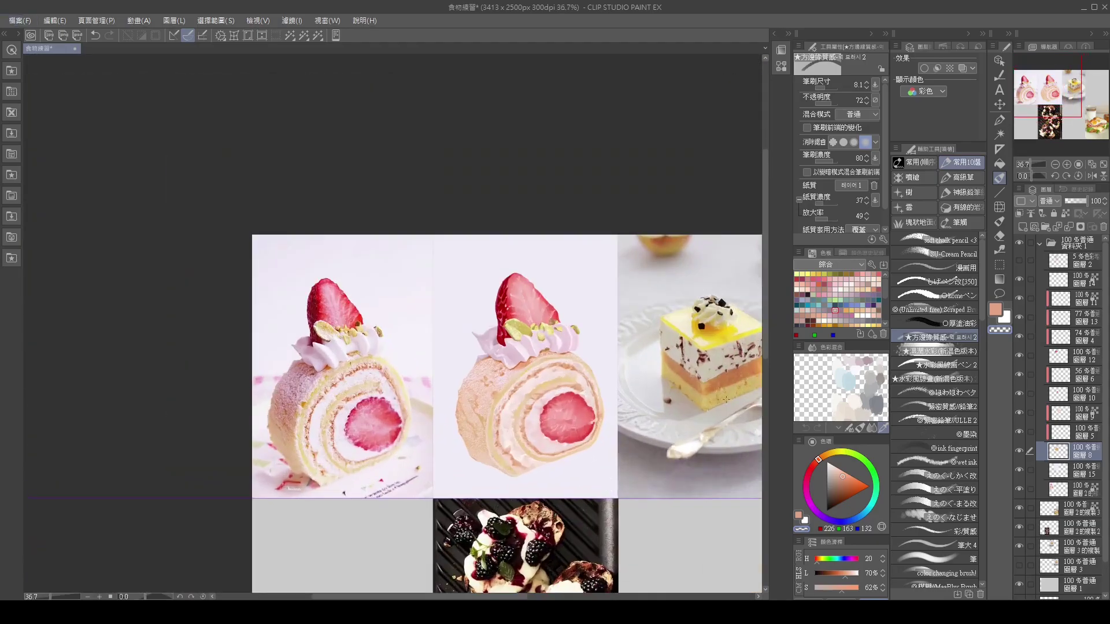
Step: Paint a soft lilac-pink cast shadow beneath the cake on the background layer, using a broad brush at 74 opacity
key("k")
scroll(520, 462, "up", 3)
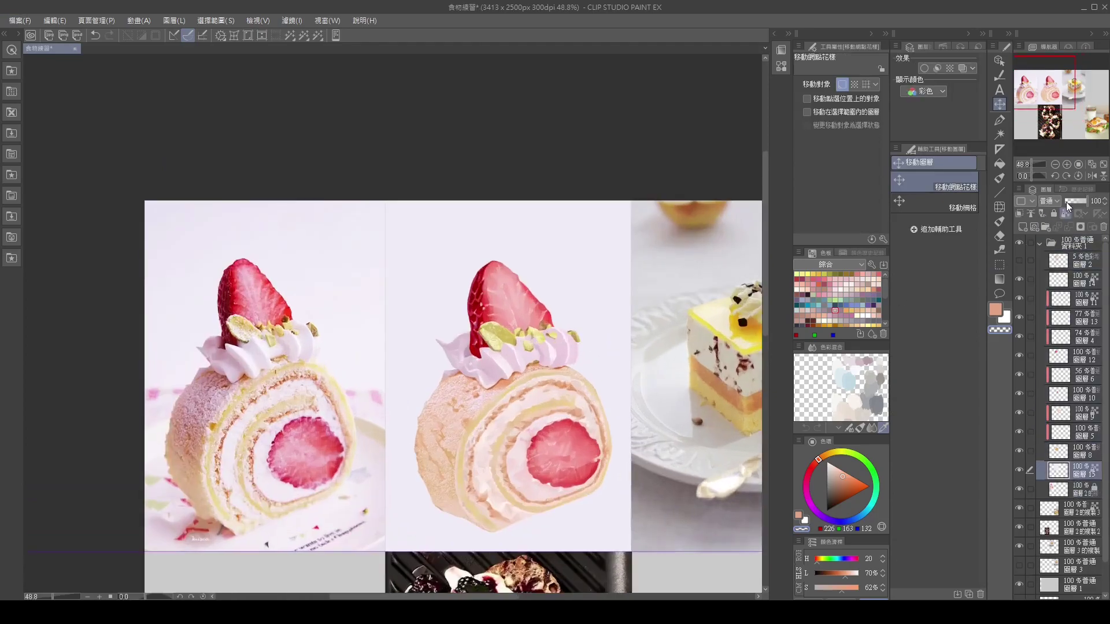
key("b")
left_click(505, 440, "alt")
key("bracketleft")
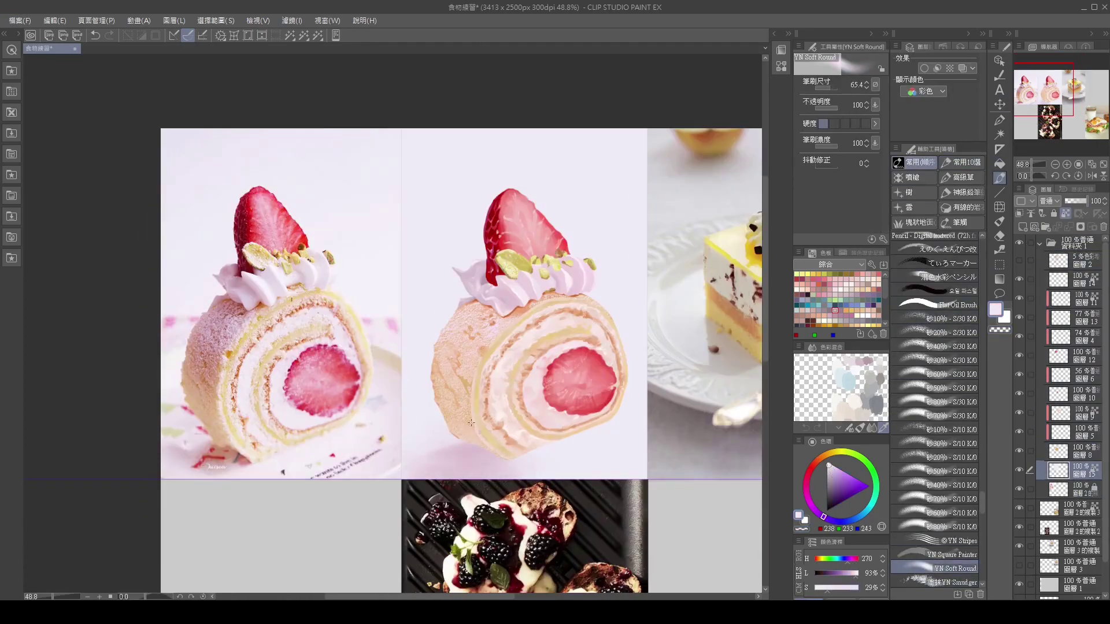
key("alt")
scroll(978, 403, "down", 4)
left_click(936, 526)
left_click(412, 473, "alt")
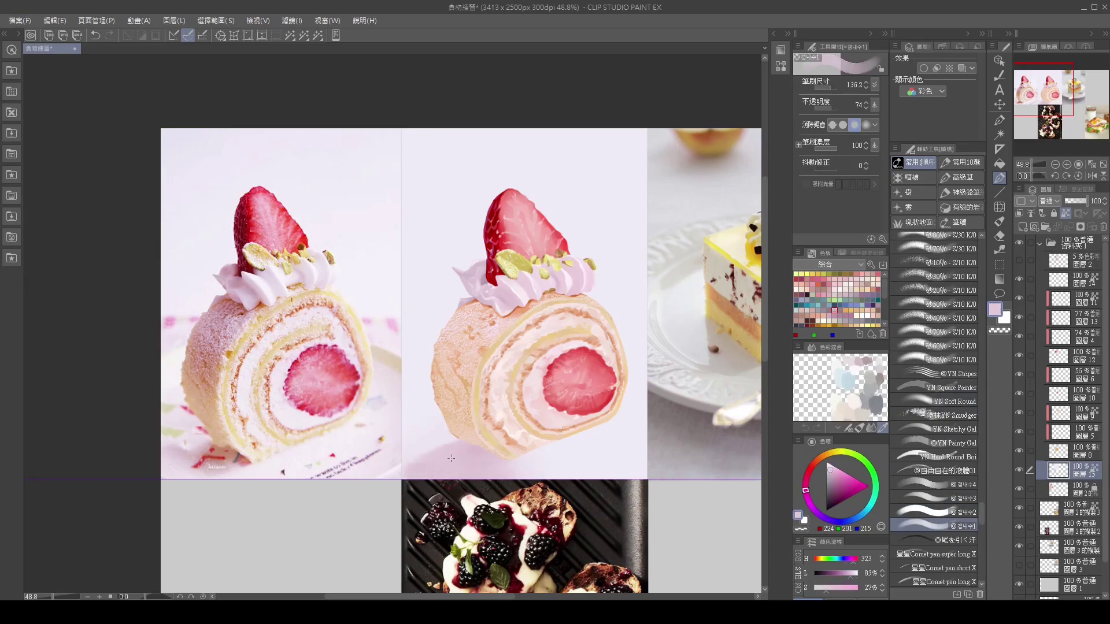
Step: Select the background panel's area and deepen the shadow along the cake's base with a smaller brush in darker dusty pink
left_click(1059, 470, "ctrl")
left_click(835, 473)
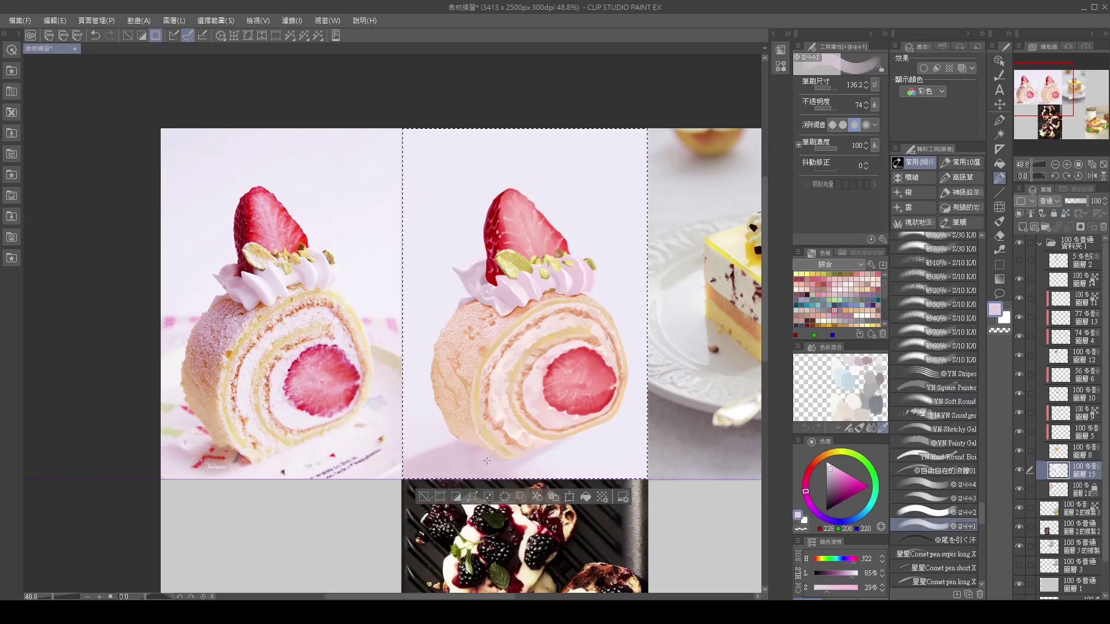
key("bracketleft")
key("bracketleft")
key("bracketleft")
left_click(469, 437, "alt")
key("bracketright")
key("bracketright")
key("bracketright")
key("bracketright")
key("bracketright")
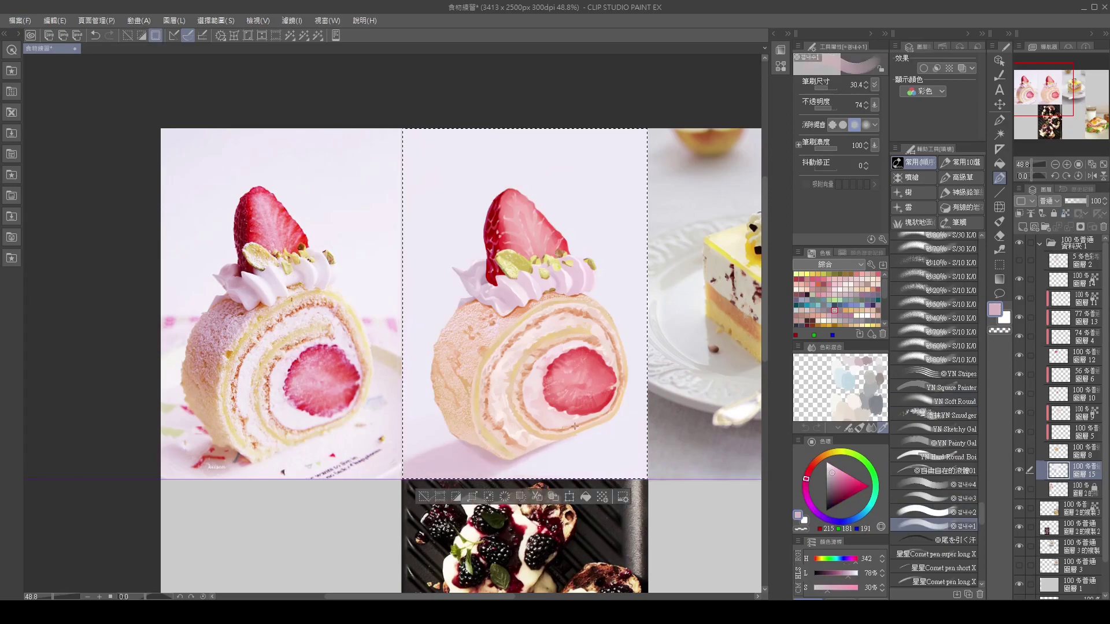
left_click_drag(445, 451, 462, 394)
Step: Brighten the backdrop around the topping strawberry and the crust's left side with broad near-white strokes
left_click(456, 390, "alt")
key("bracketright")
key("bracketright")
key("bracketright")
key("bracketright")
key("bracketright")
left_click(445, 127, "alt")
left_click_drag(446, 128, 532, 248)
key("bracketleft")
left_click(618, 364, "alt")
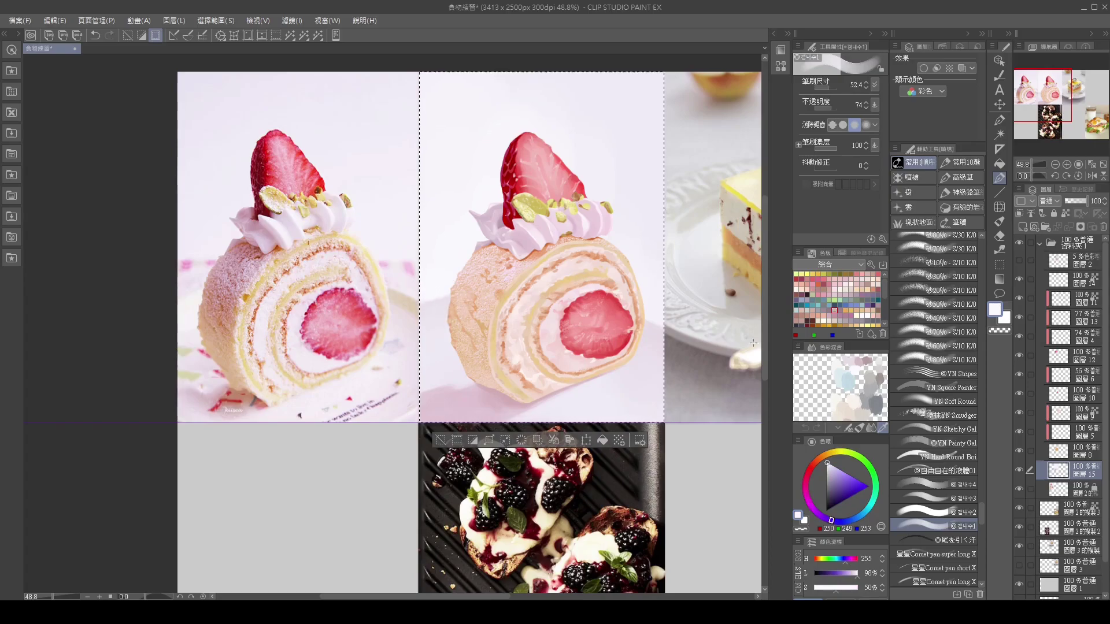
left_click_drag(449, 279, 452, 363)
Step: Texture the pale backdrop beside the cake with sampled off-white strokes of the large paw texture pen
scroll(937, 440, "up", 5)
scroll(981, 490, "down", 5)
left_click(951, 273)
left_click(651, 246, "alt")
left_click(643, 276, "alt")
left_click_drag(644, 276, 640, 221)
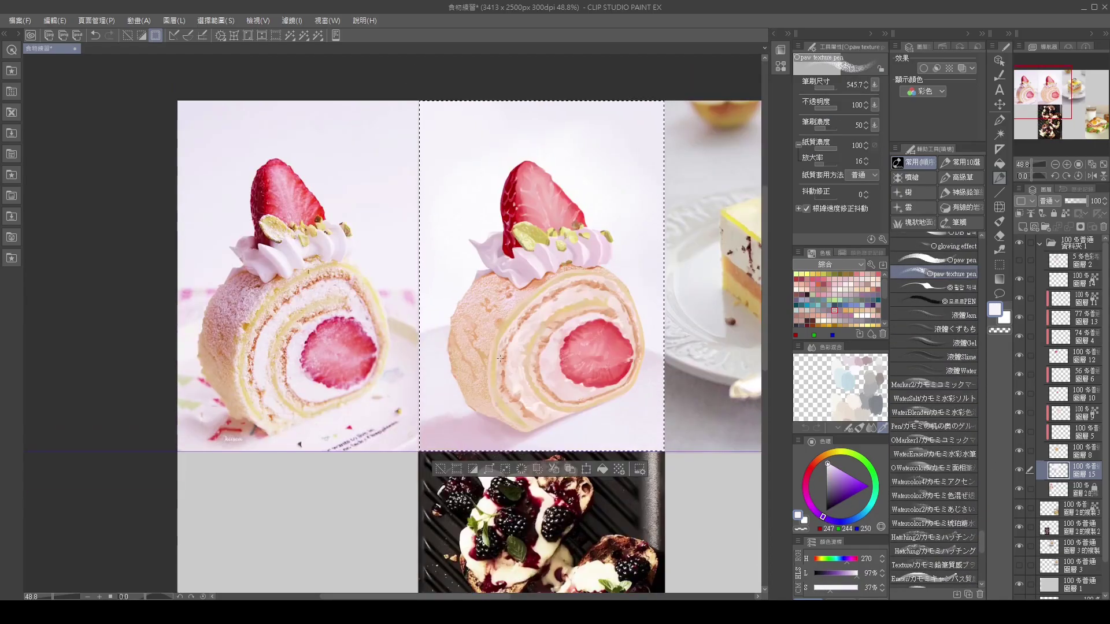
Step: Soften the tabletop behind the cake with sampled lilac and set up a new top layer with a watercolour brush
scroll(650, 309, "down", 1)
key("b")
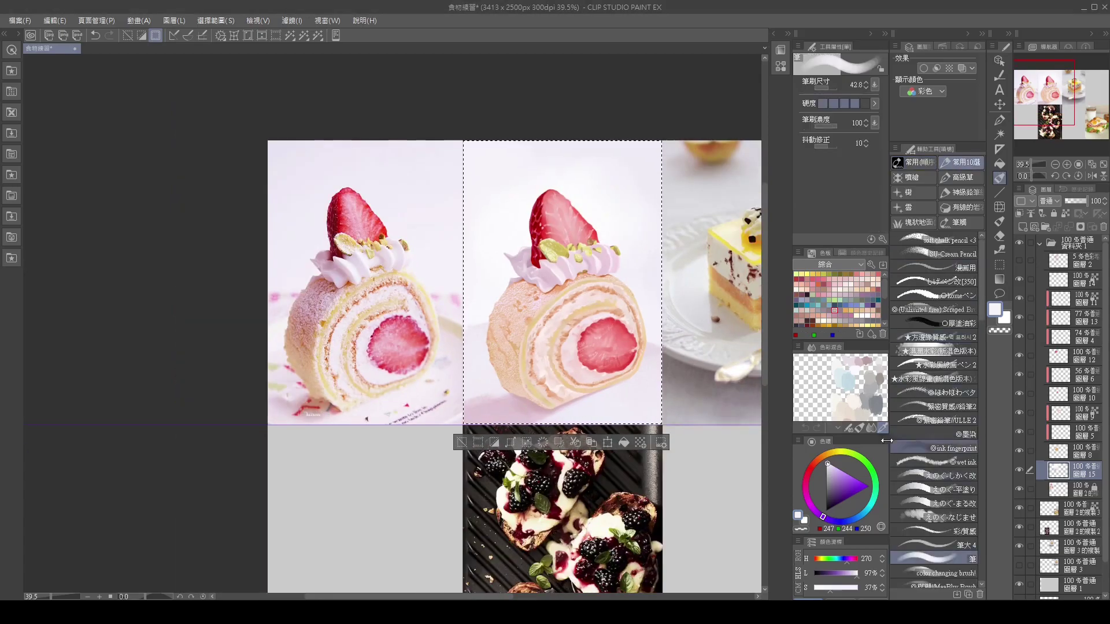
left_click(473, 305, "alt")
key("bracketleft")
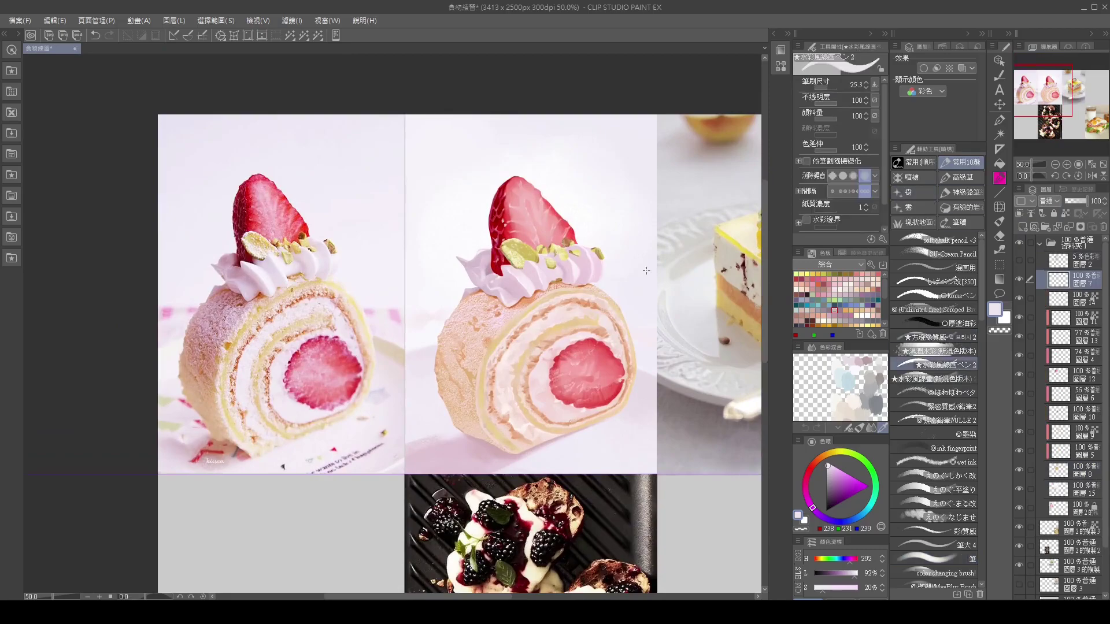
scroll(522, 221, "up", 1)
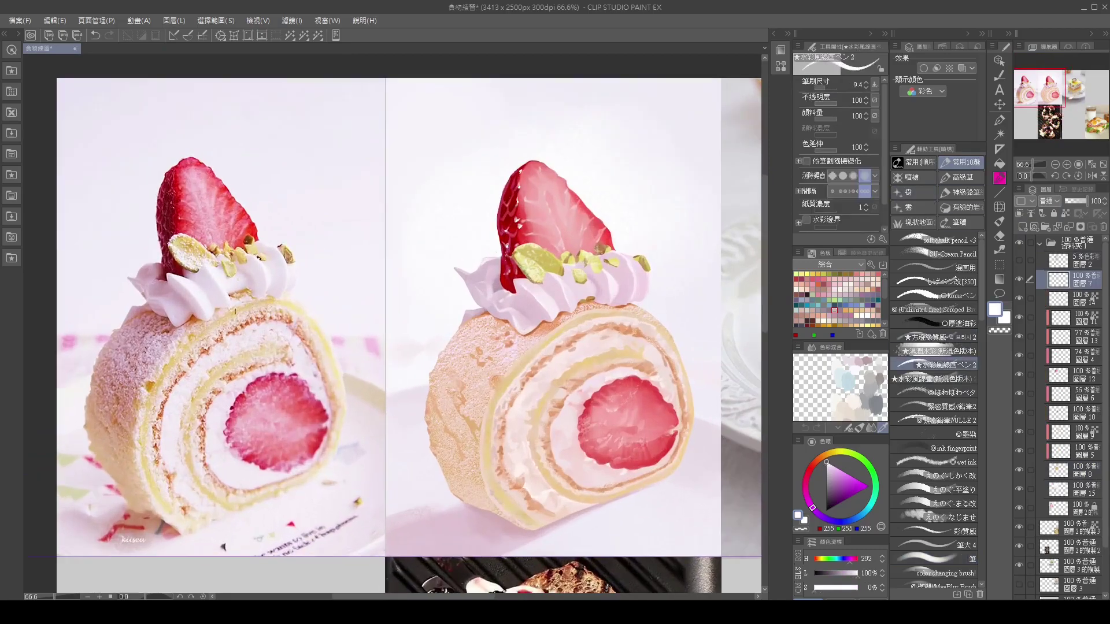
Step: Sharpen the topping strawberry's outline in deep red and outline the pistachio pieces in brown with the watercolour brush
left_click(529, 226, "alt")
scroll(555, 202, "up", 2)
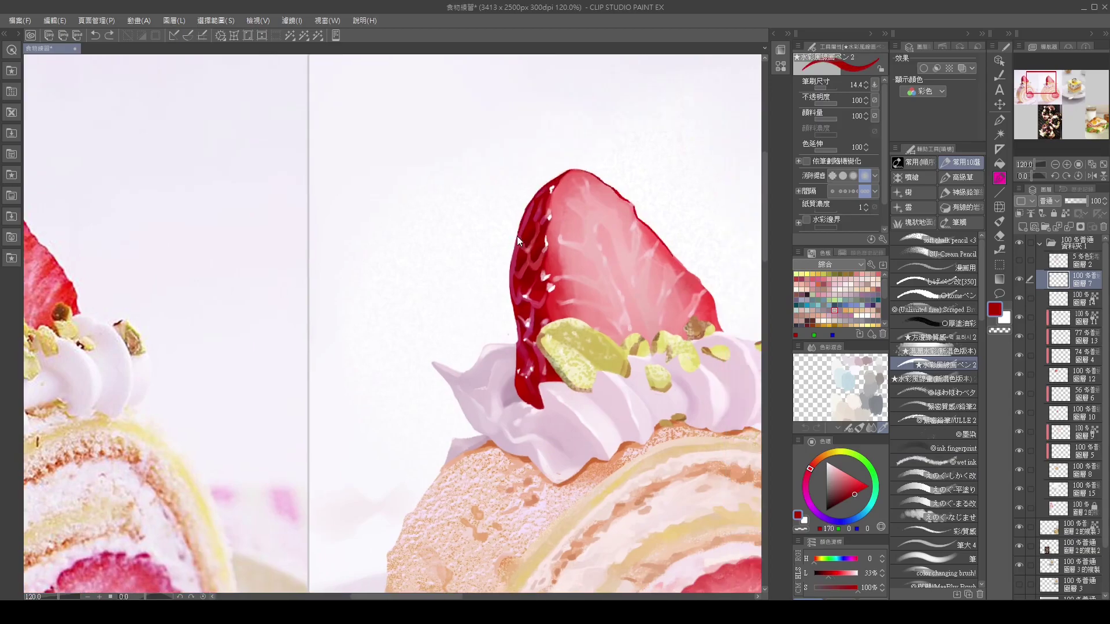
left_click_drag(678, 259, 632, 201)
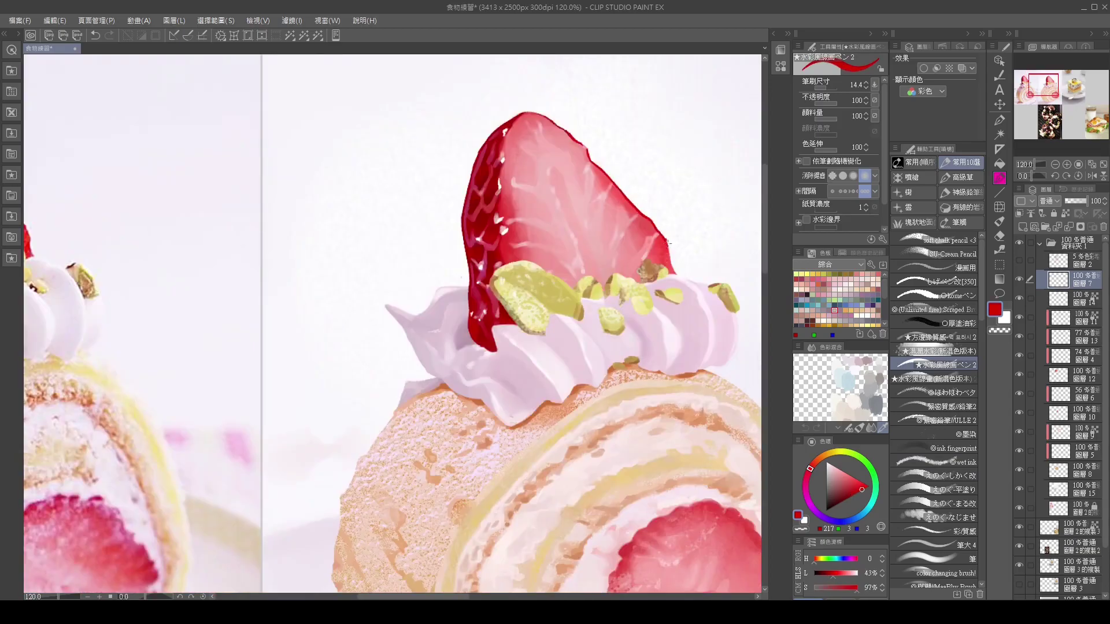
key("p")
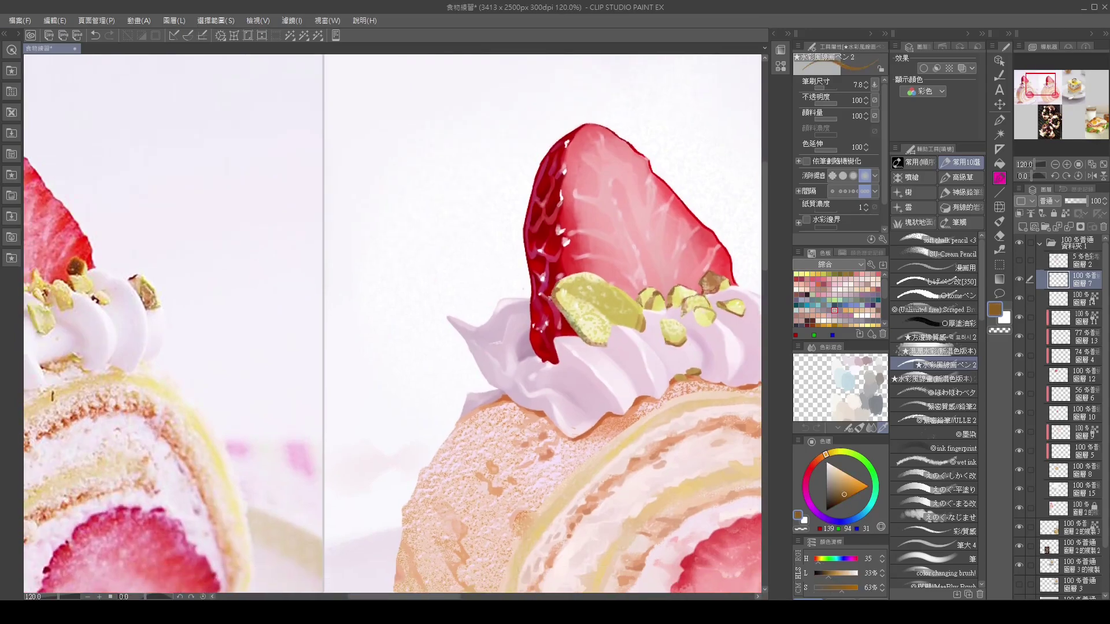
scroll(555, 316, "up", 3)
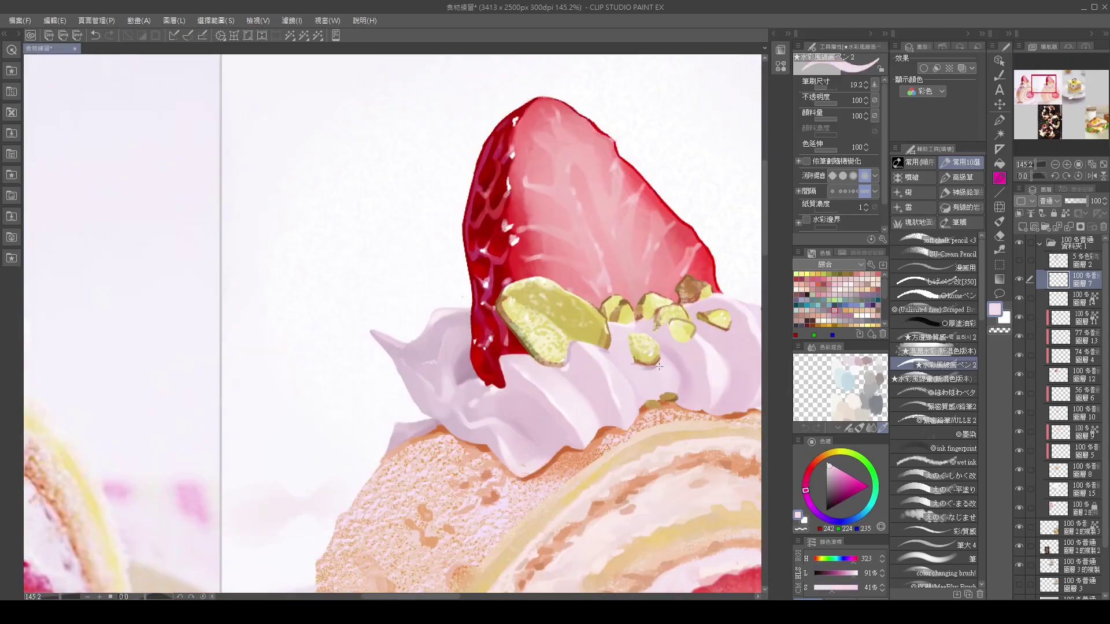
Step: Refine the whipped cream's folds with sampled pinks and thin white highlights at 62 opacity
key("p")
left_click(640, 370, "alt")
left_click(711, 335, "alt")
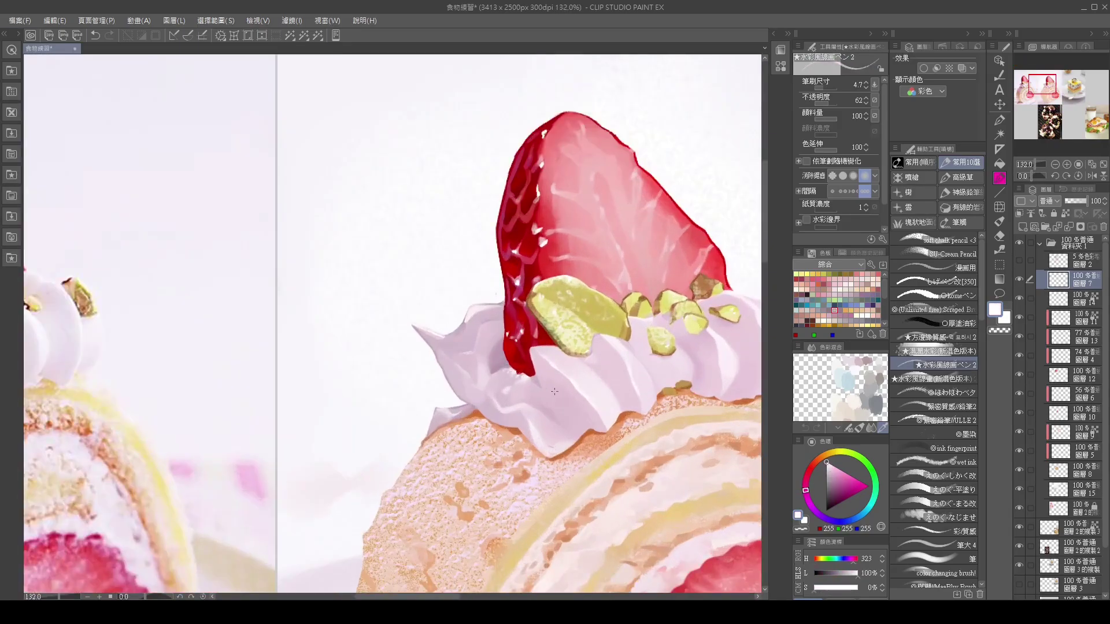
scroll(505, 331, "down", 1)
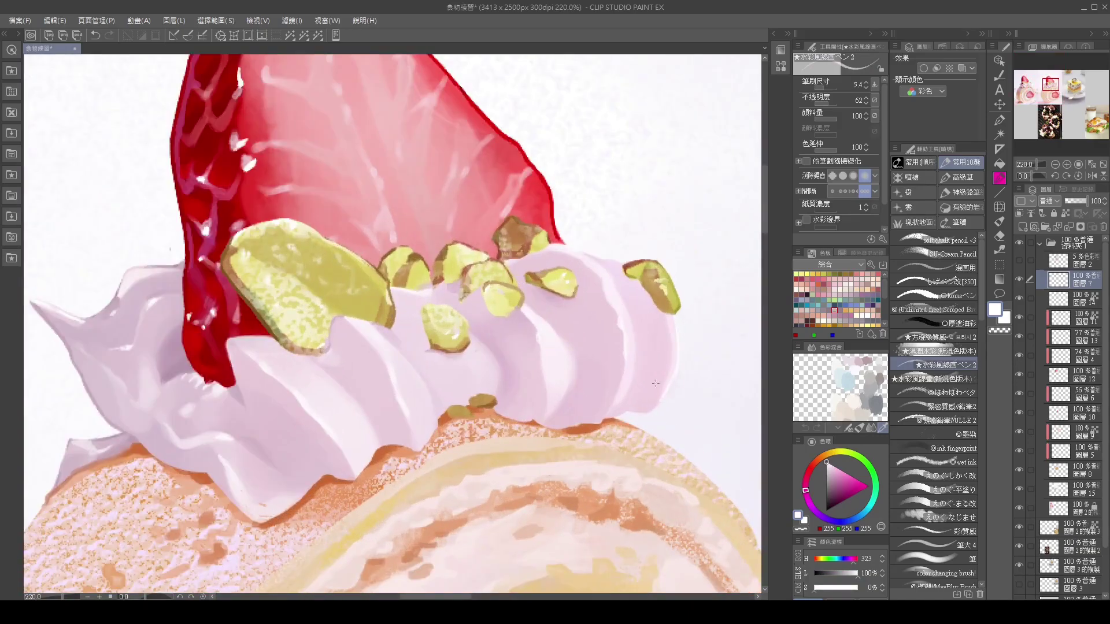
left_click(618, 264, "alt")
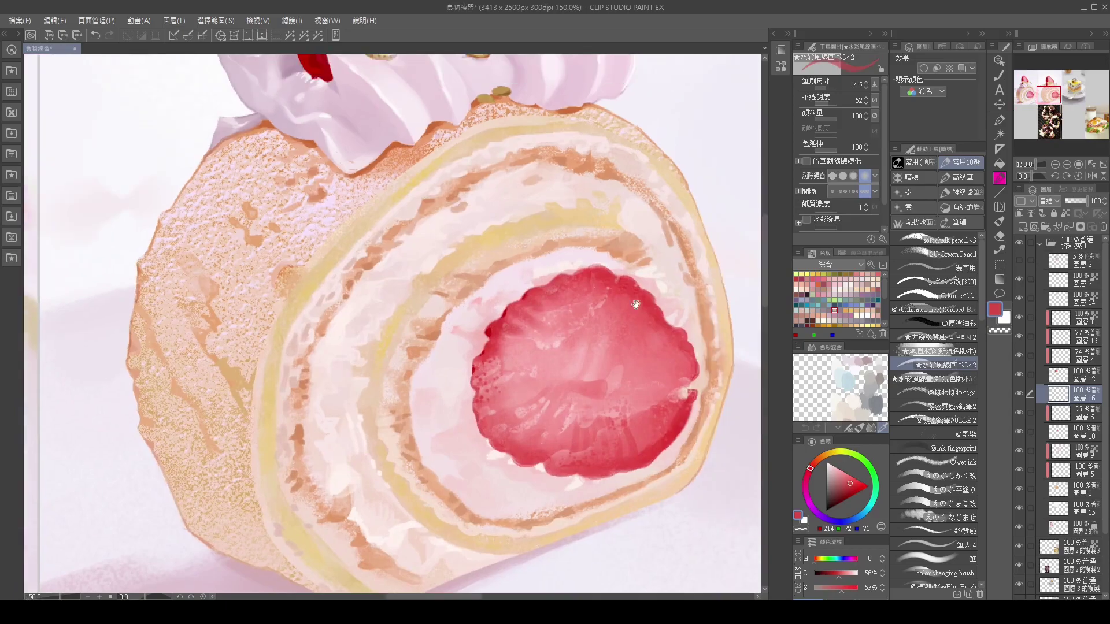
Step: Rework the strawberry filling's upper rim and the adjoining sponge ring with sampled red and brown strokes on a new layer
left_click(619, 287, "alt")
left_click_drag(591, 271, 556, 276)
left_click(702, 373, "alt")
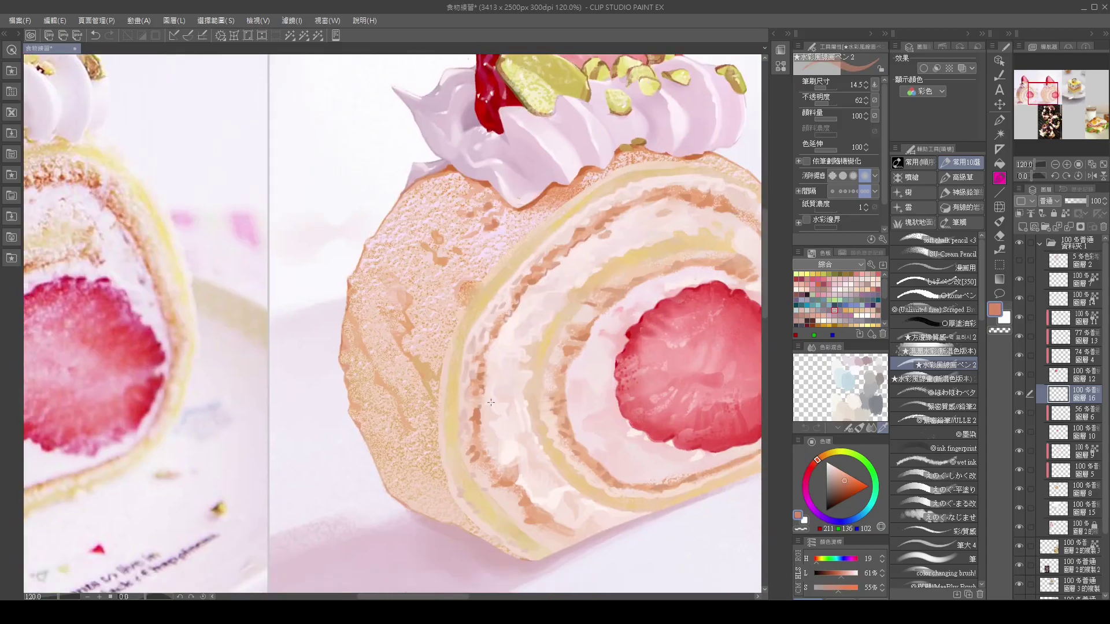
Step: Add sampled orange and golden-tan strokes to the outer crust and along its border with the yellow sponge rim
scroll(491, 337, "down", 1)
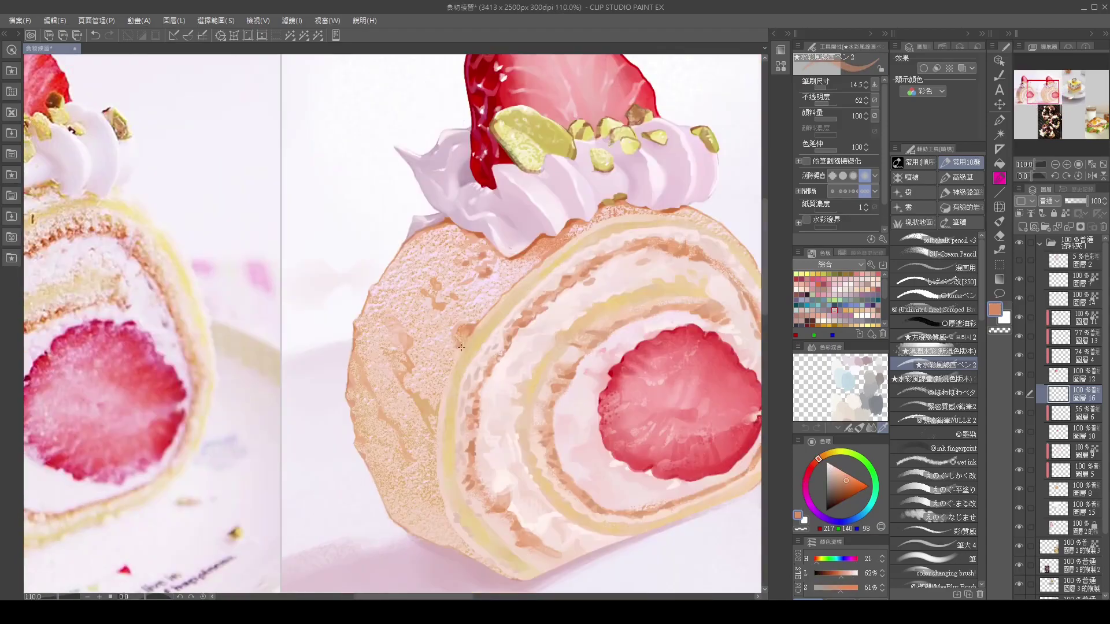
left_click_drag(410, 335, 453, 373)
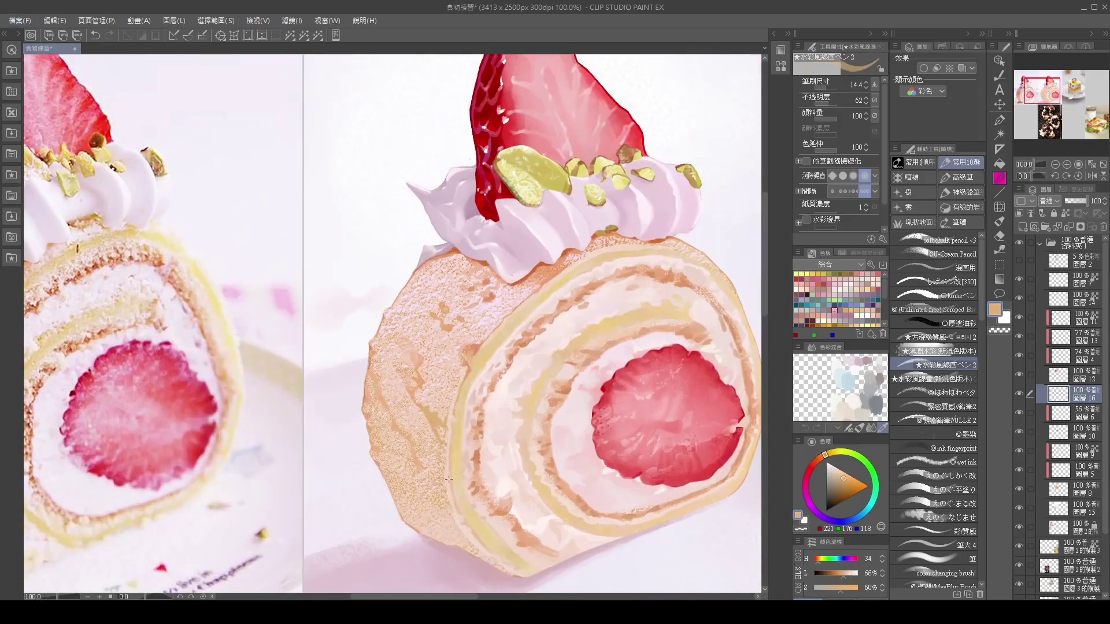
left_click_drag(449, 479, 453, 512)
scroll(536, 555, "down", 4)
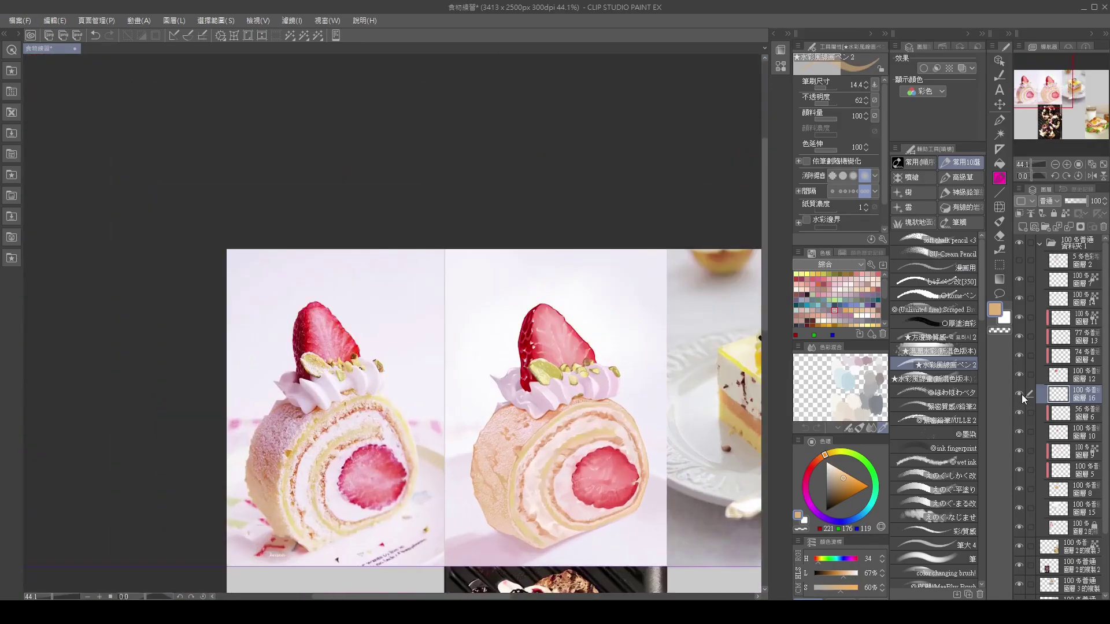
Step: Tint the cake body's selected silhouette with a dusty-pink-to-transparent gradient on a new Color-mode layer at 36% opacity
scroll(575, 566, "up", 2)
left_click(1022, 227)
left_click(1060, 413, "ctrl")
key("g")
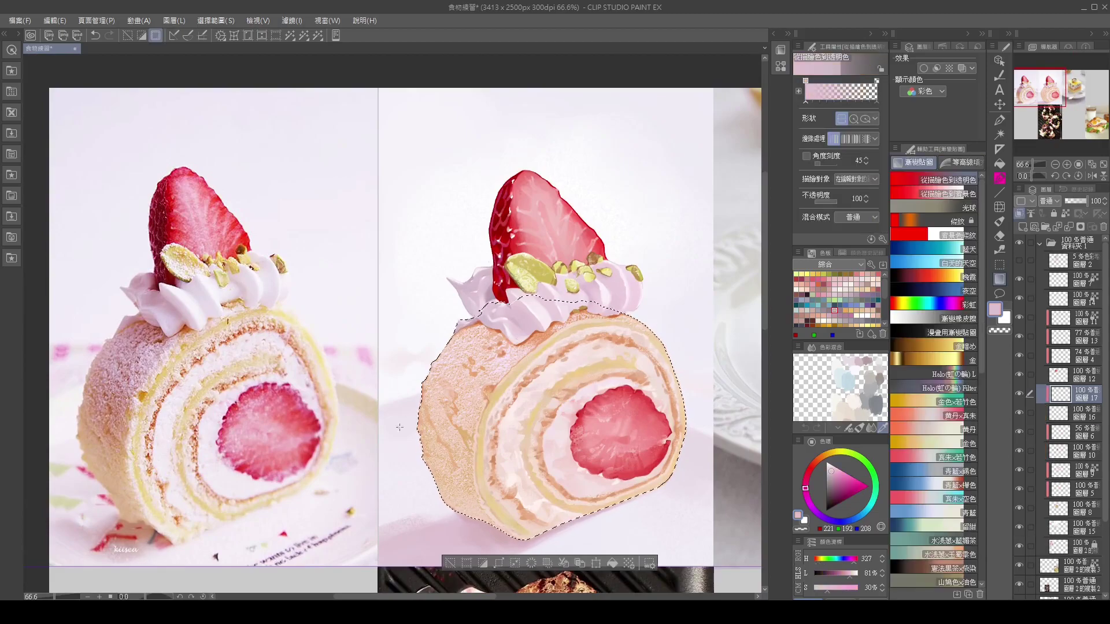
scroll(545, 444, "down", 2)
left_click(1045, 201)
left_click_drag(1087, 201, 1074, 201)
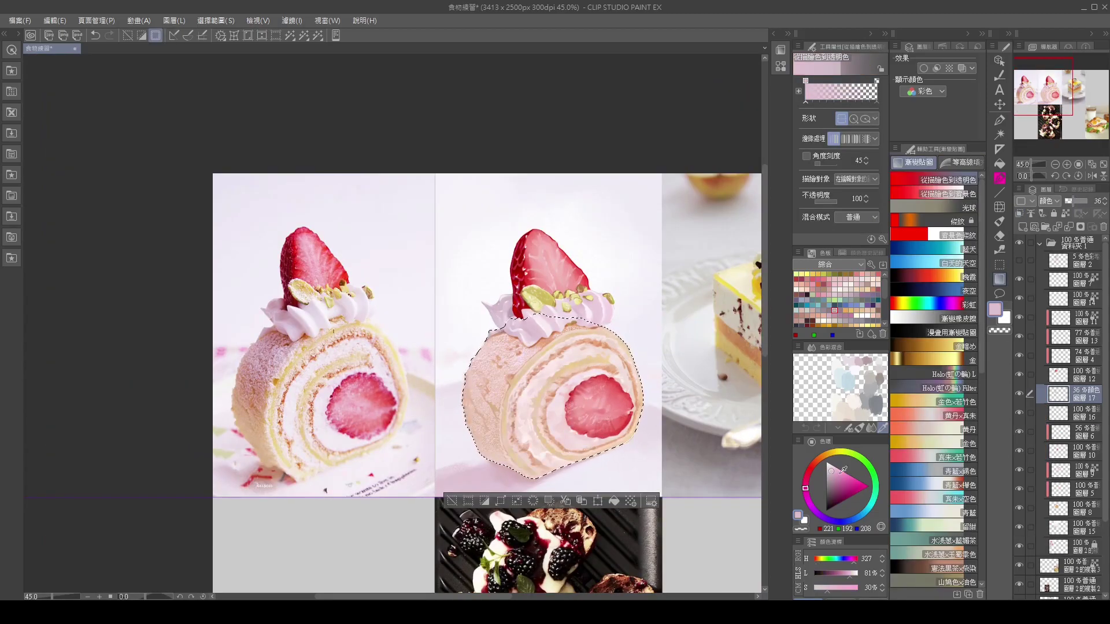
Step: Paint a sampled soft pink along the outer edge of the selected cake body on a new layer, and clear the selection
key("e")
key("ctrl+d")
scroll(486, 351, "up", 1)
key("ctrl+shift+d")
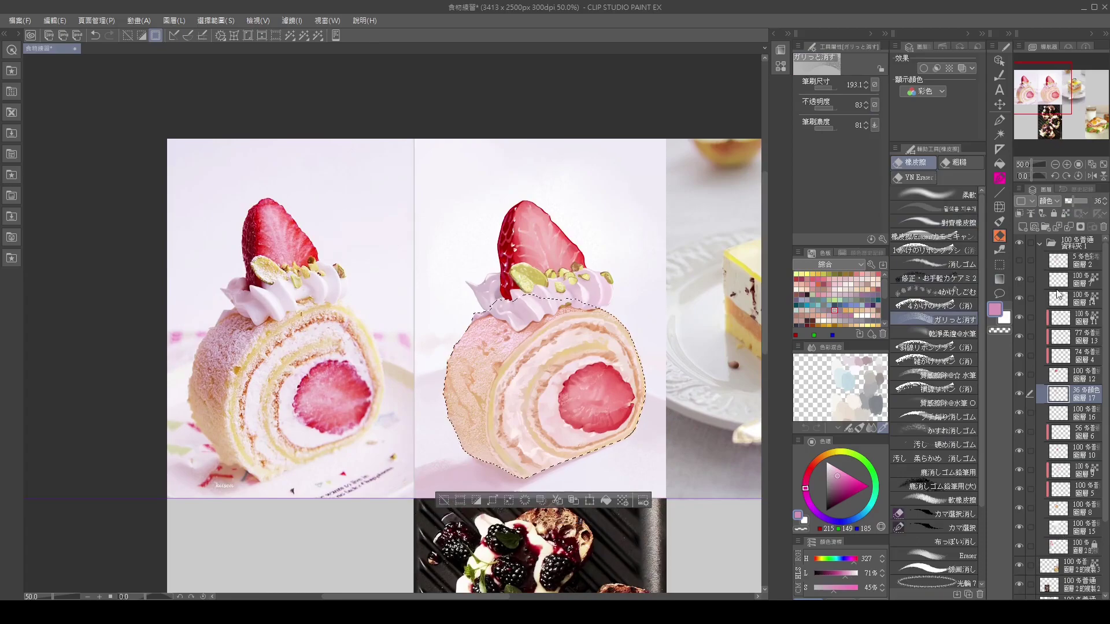
left_click(1021, 227)
left_click(1000, 177)
left_click(525, 299, "alt")
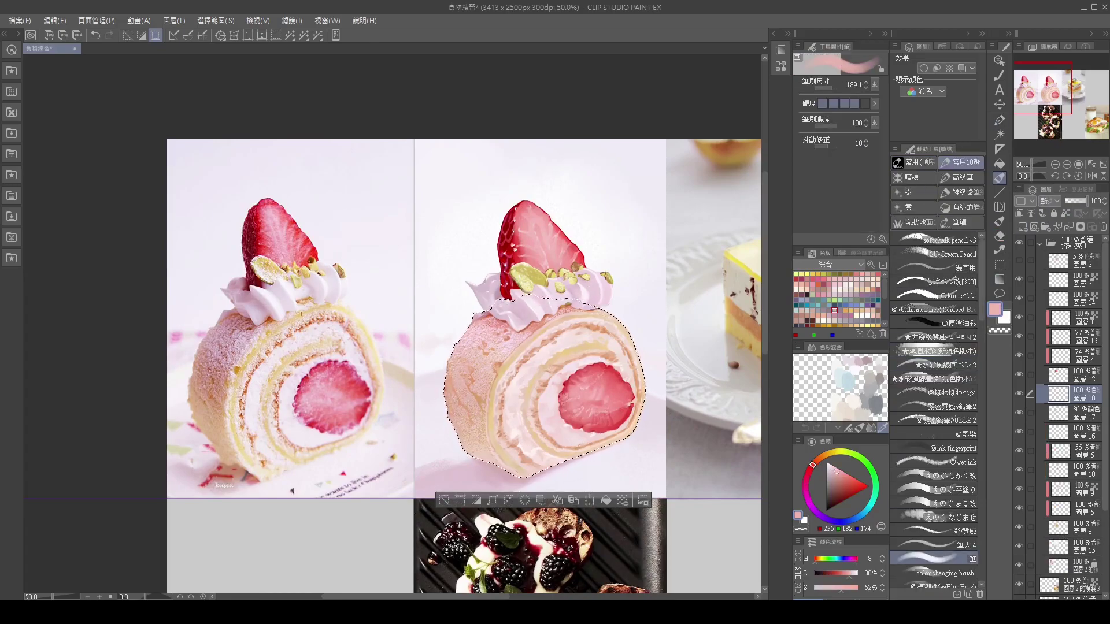
left_click_drag(524, 299, 659, 440)
scroll(659, 439, "down", 1)
key("ctrl+d")
scroll(542, 345, "down", 2)
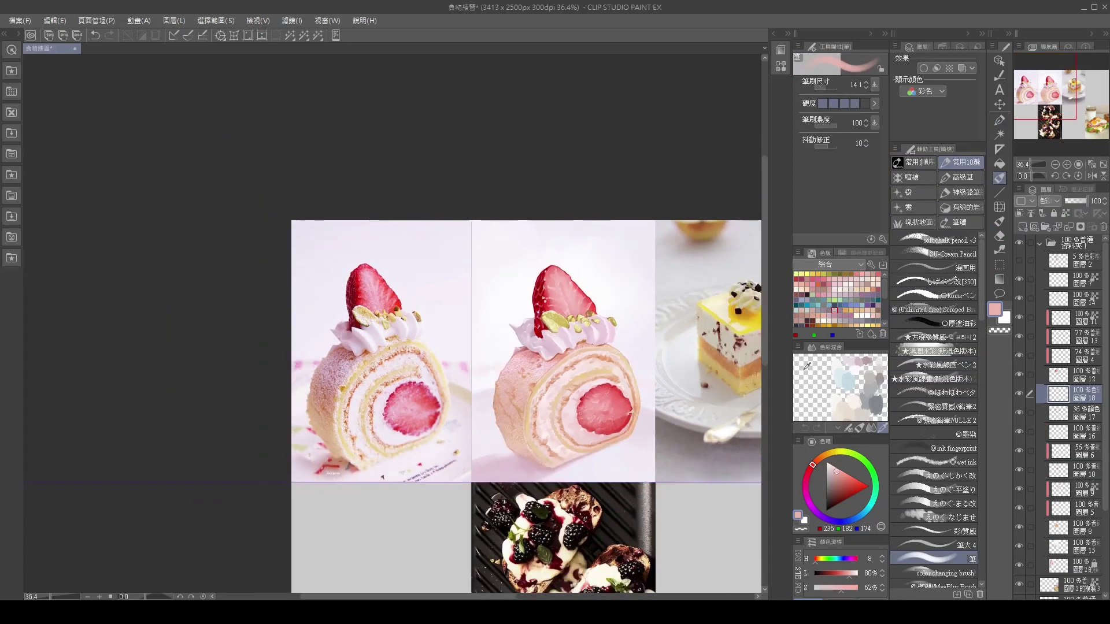
Step: Fill the background with pale lilac on a new clipped layer beneath the cake and erase a soft bright area around the strawberry
left_click(1022, 227)
key("g")
scroll(1044, 203, "down", 8)
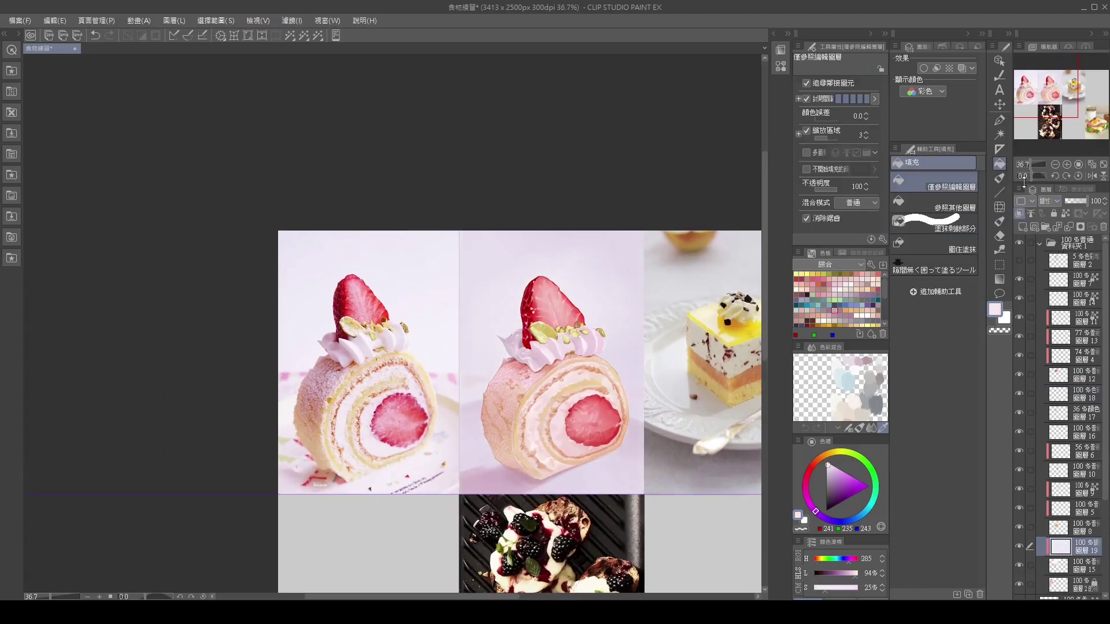
key("e")
Step: Add pale cross-shaped sparkles to the top strawberry's seeded side with the 十字シンプルクロス airbrush on a new layer
key("ctrl+shift+n")
scroll(617, 396, "up", 3)
left_click(1000, 178)
scroll(959, 373, "down", 10)
left_click(949, 467)
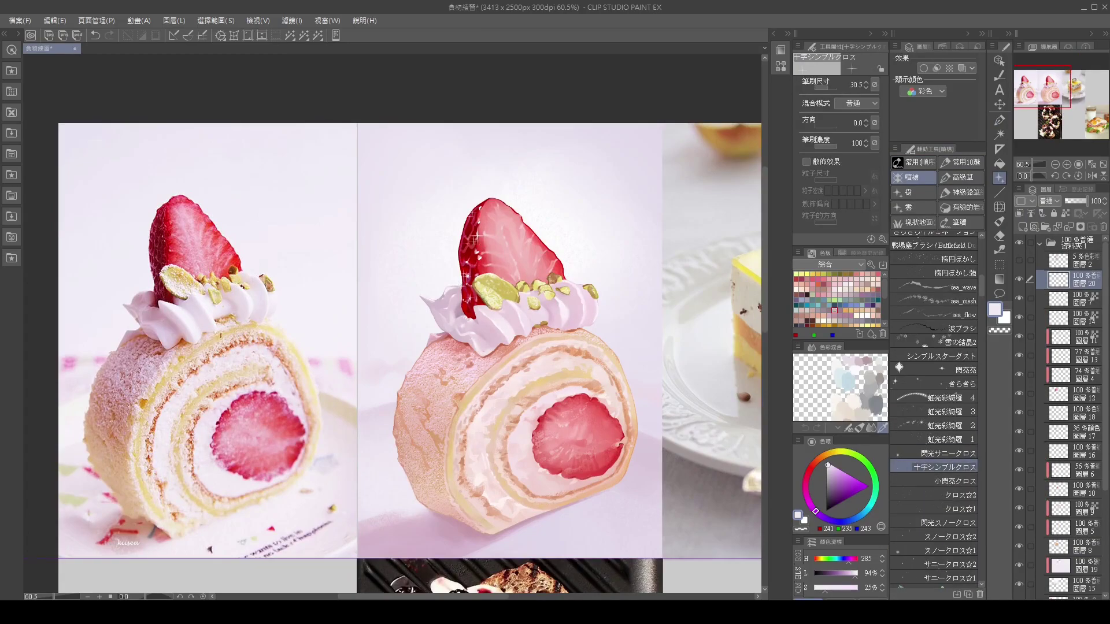
scroll(486, 432, "up", 1)
Step: Try small scattered sparkles over the cake with the 小閃亮クロス airbrush and soften the highlights with the soft eraser
left_click(955, 481)
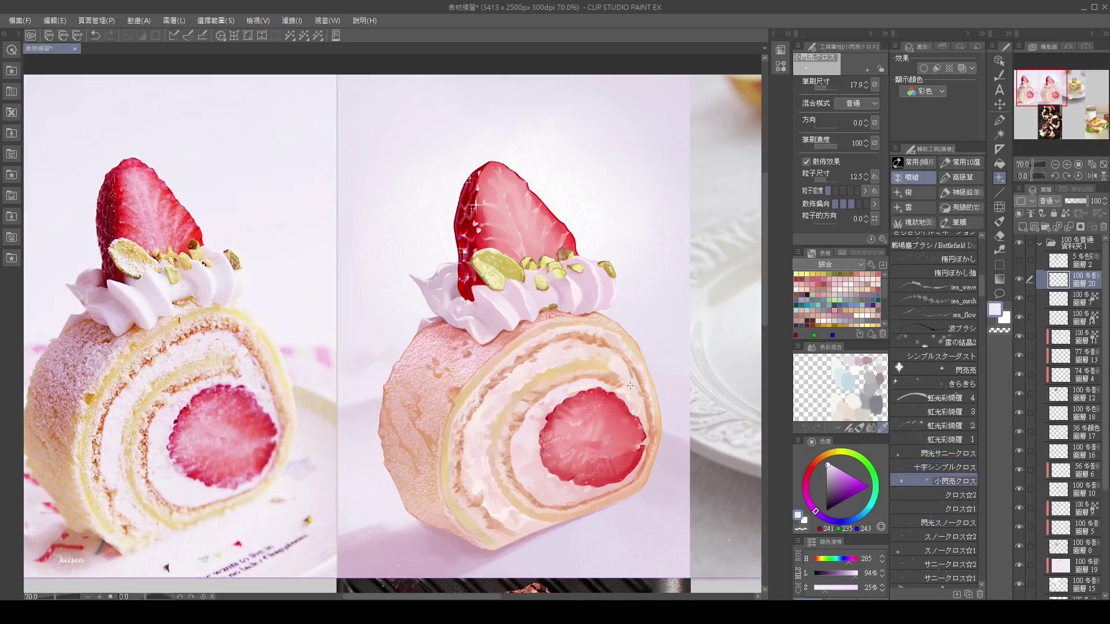
scroll(631, 401, "down", 2)
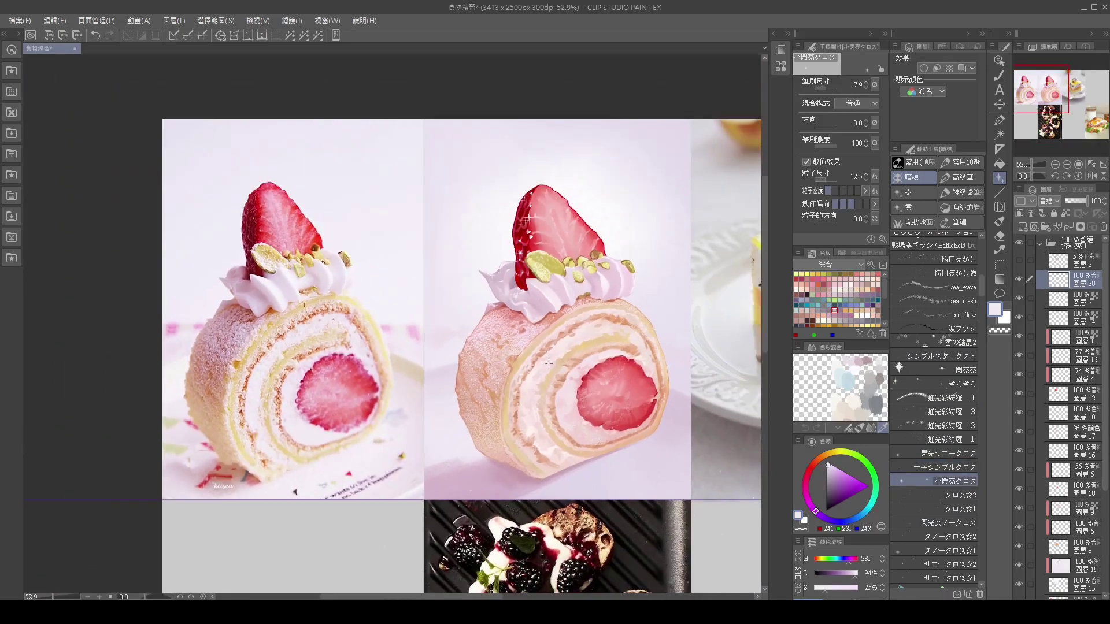
scroll(539, 263, "up", 2)
key("e")
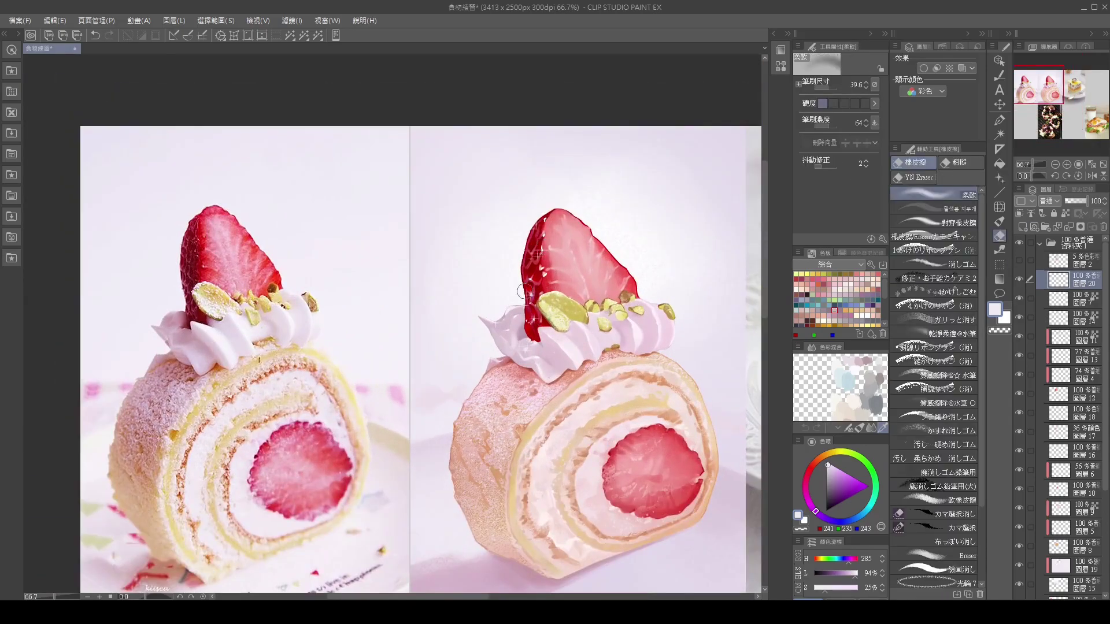
scroll(504, 320, "down", 1)
scroll(504, 319, "down", 2)
key("b")
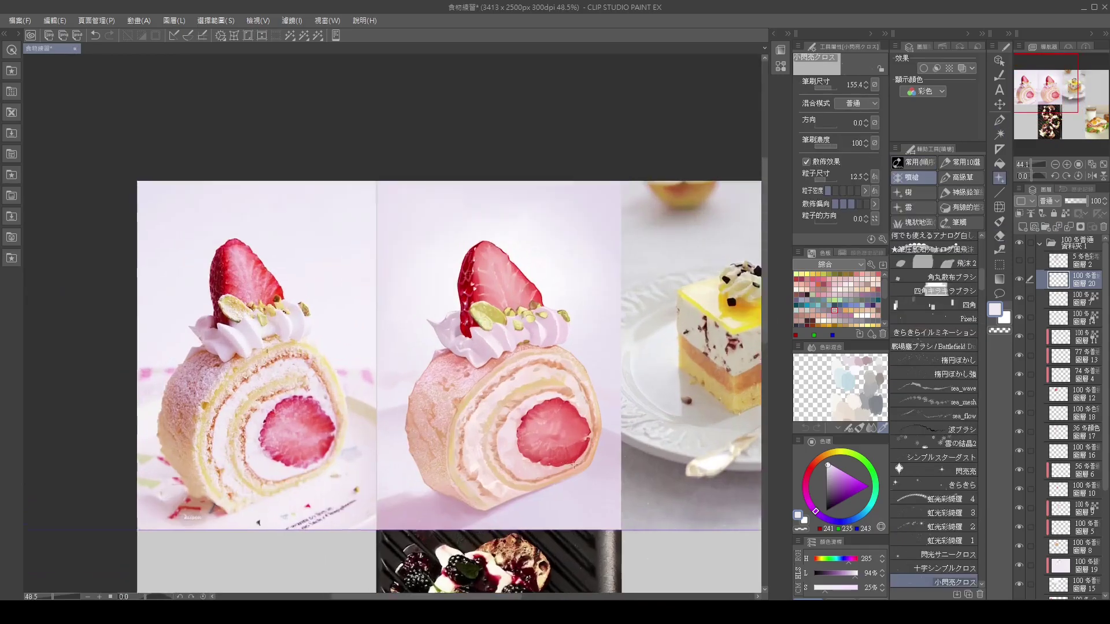
scroll(643, 493, "down", 2)
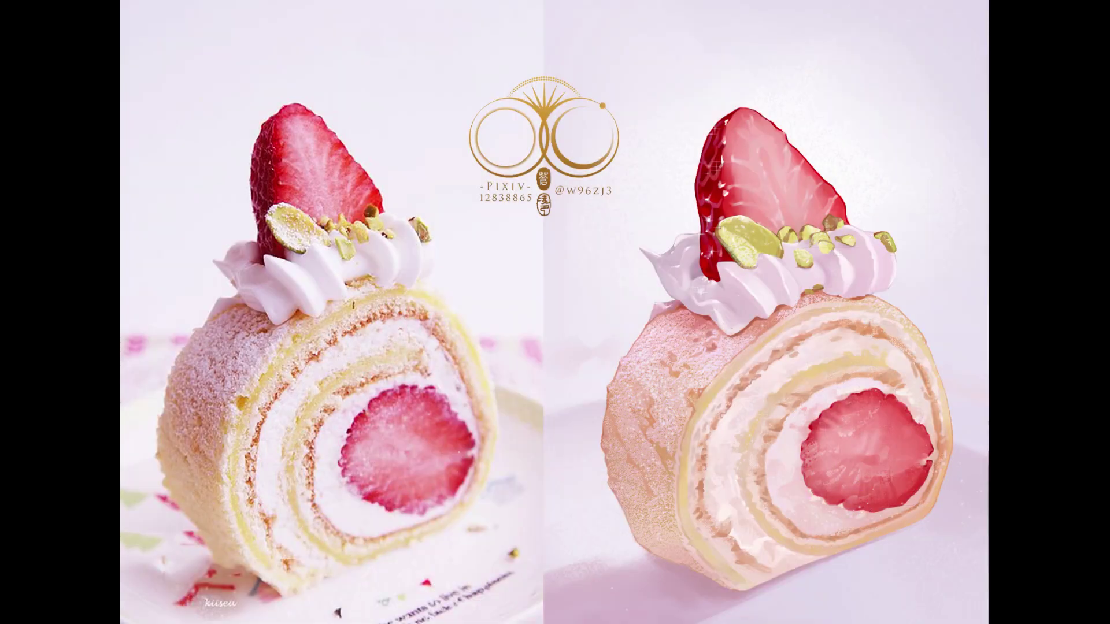